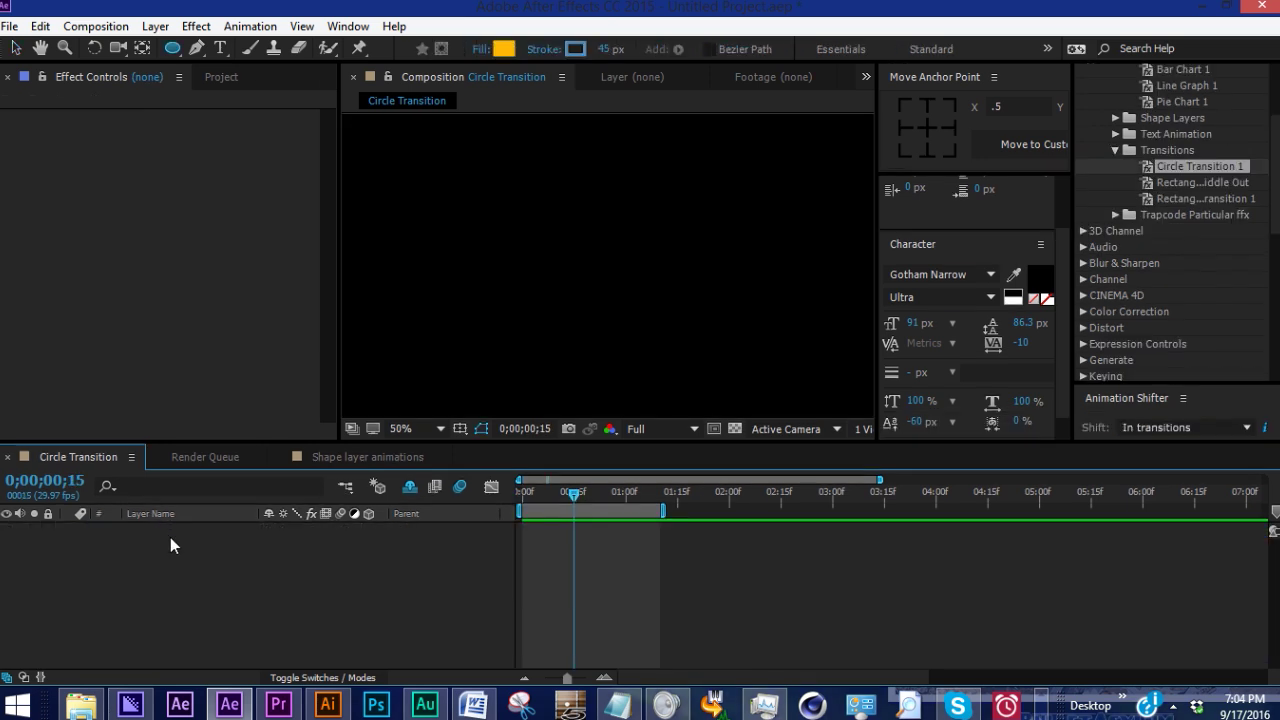
Step: Create a new shape layer in the Circle Transition composition and expand its properties
{"action": "right_click", "coordinate": [170, 537]}
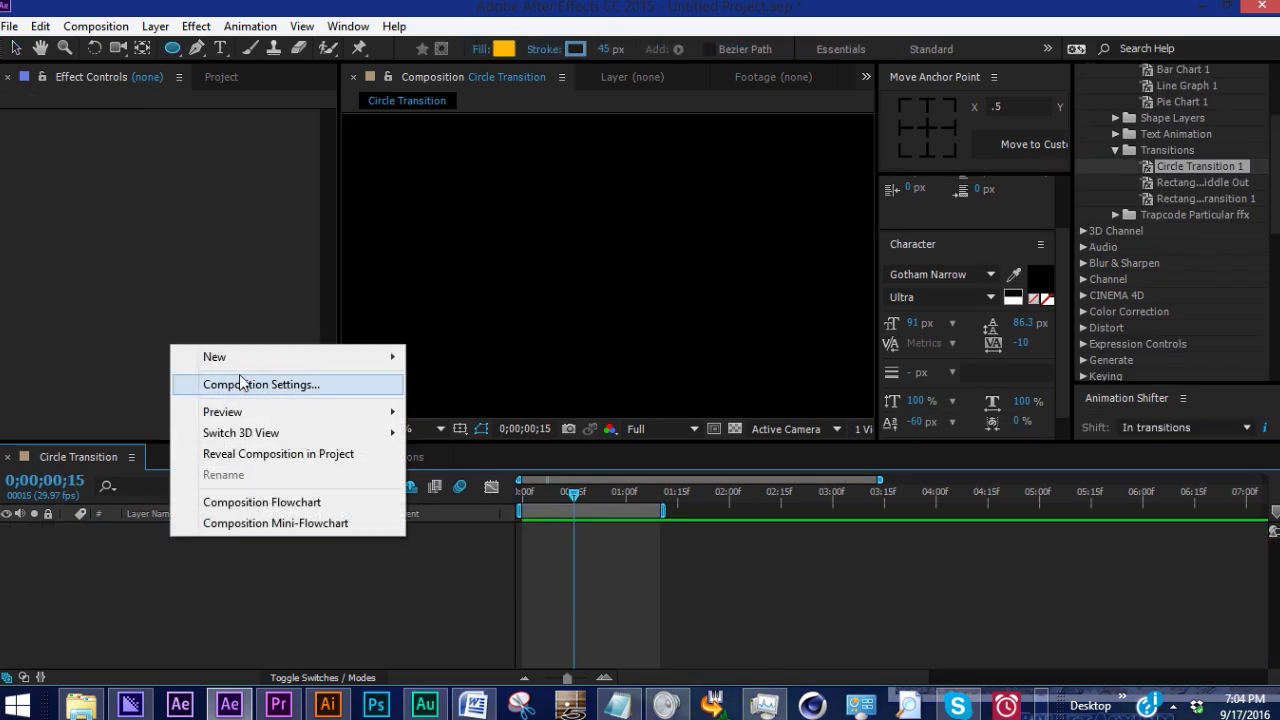
{"action": "mouse_move", "coordinate": [280, 357]}
{"action": "left_click", "coordinate": [464, 489]}
{"action": "left_click", "coordinate": [68, 530]}
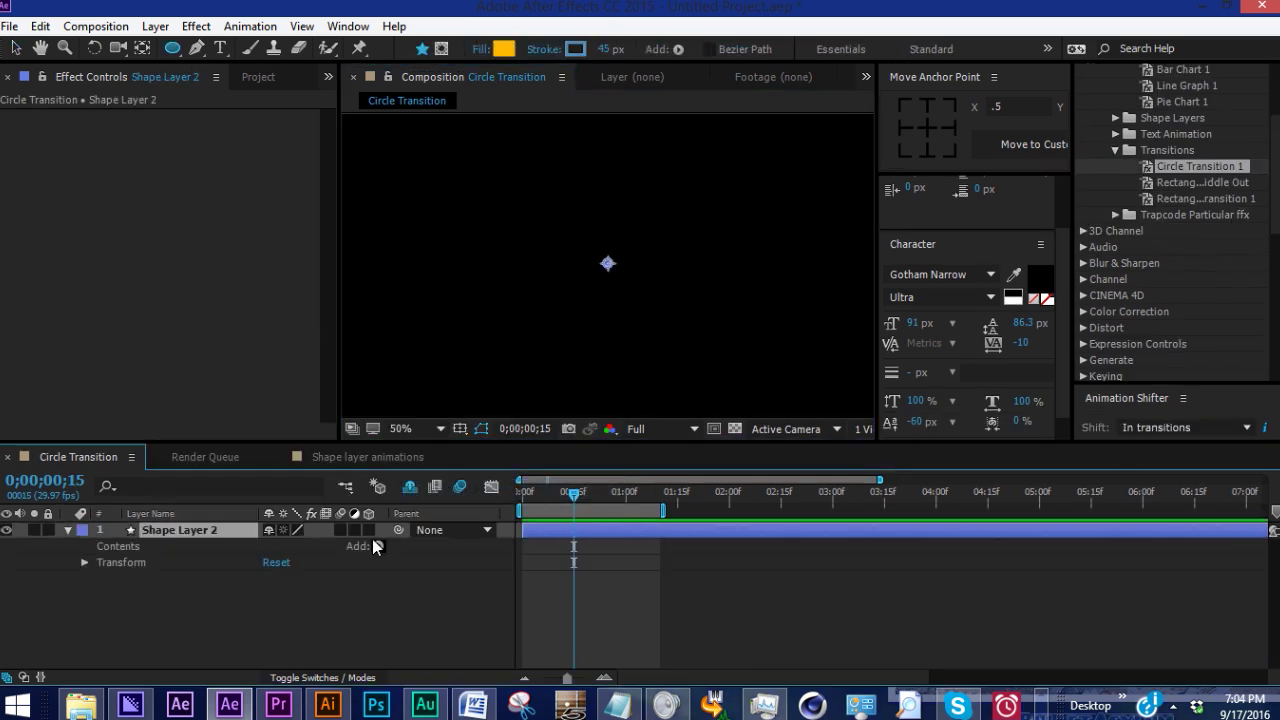
Step: Add an empty group to the shape layer's contents and rename it Color 1
{"action": "left_click", "coordinate": [378, 546]}
{"action": "left_click", "coordinate": [438, 135]}
{"action": "key", "text": "Return"}
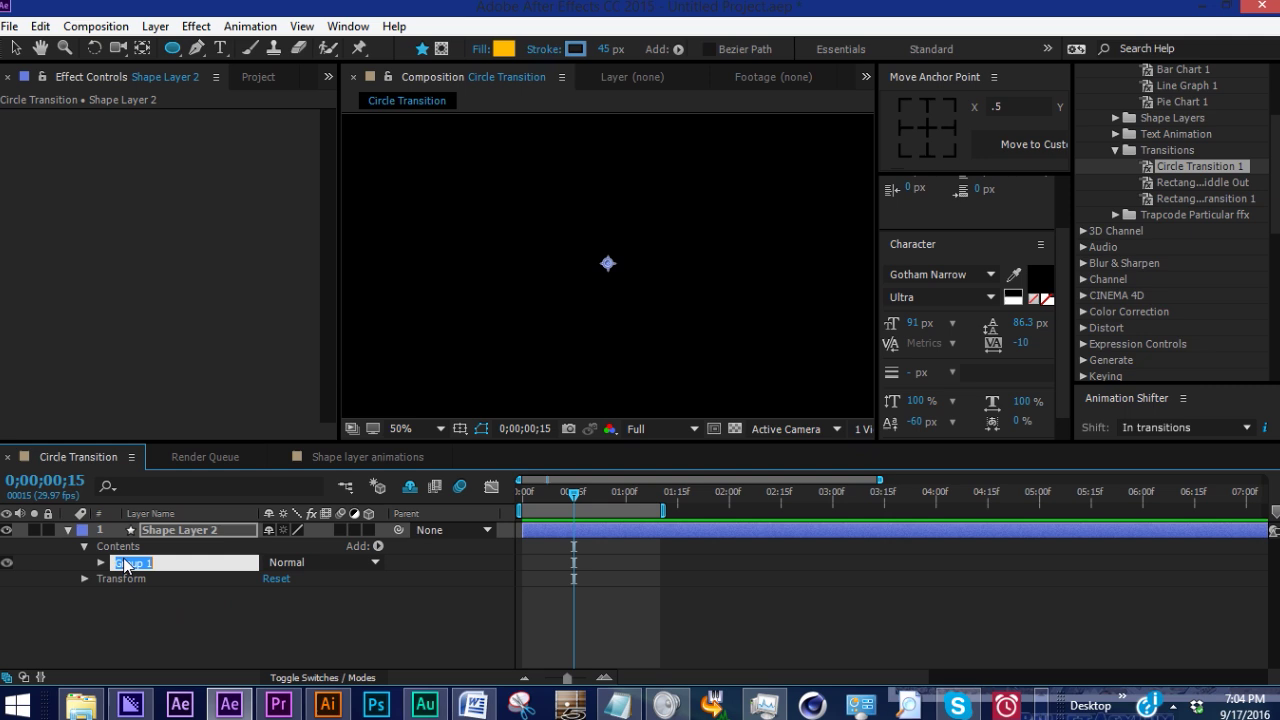
{"action": "type", "text": "Colo"}
{"action": "type", "text": "olor 1"}
{"action": "key", "text": "Return"}
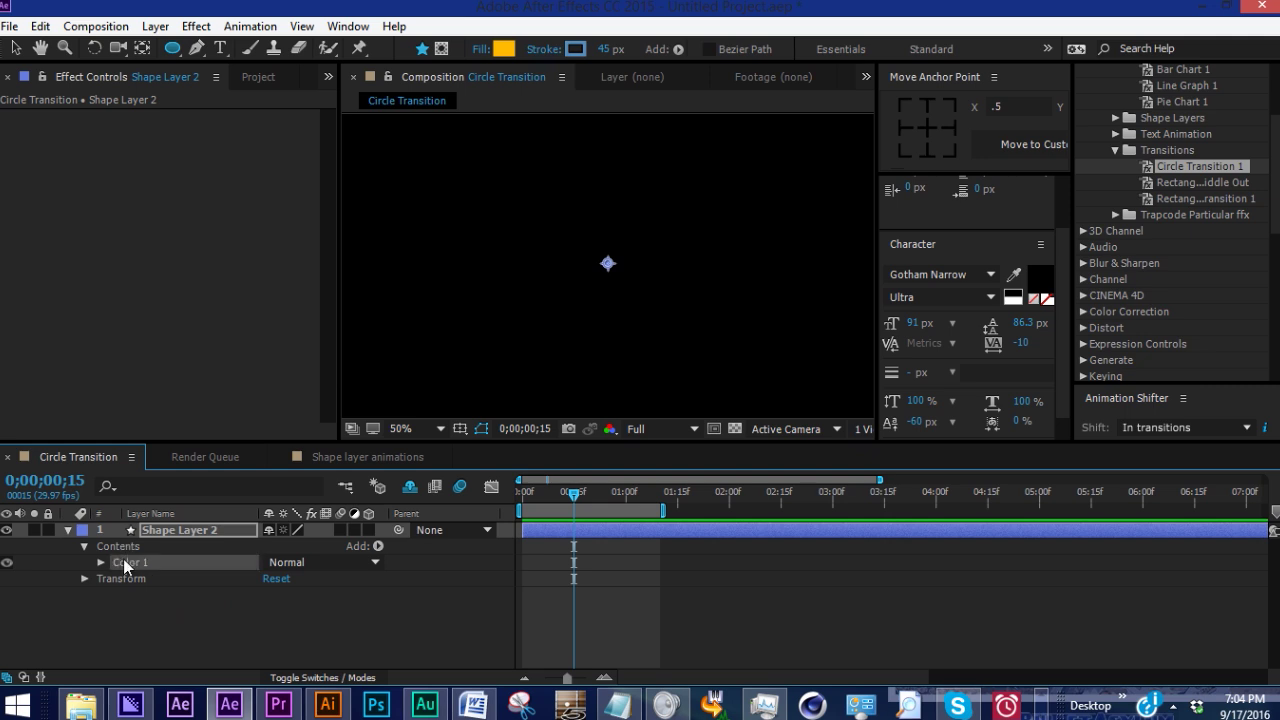
Step: Add an ellipse path, a stroke and Trim Paths to the Color 1 group
{"action": "left_click", "coordinate": [378, 546]}
{"action": "left_click", "coordinate": [429, 177]}
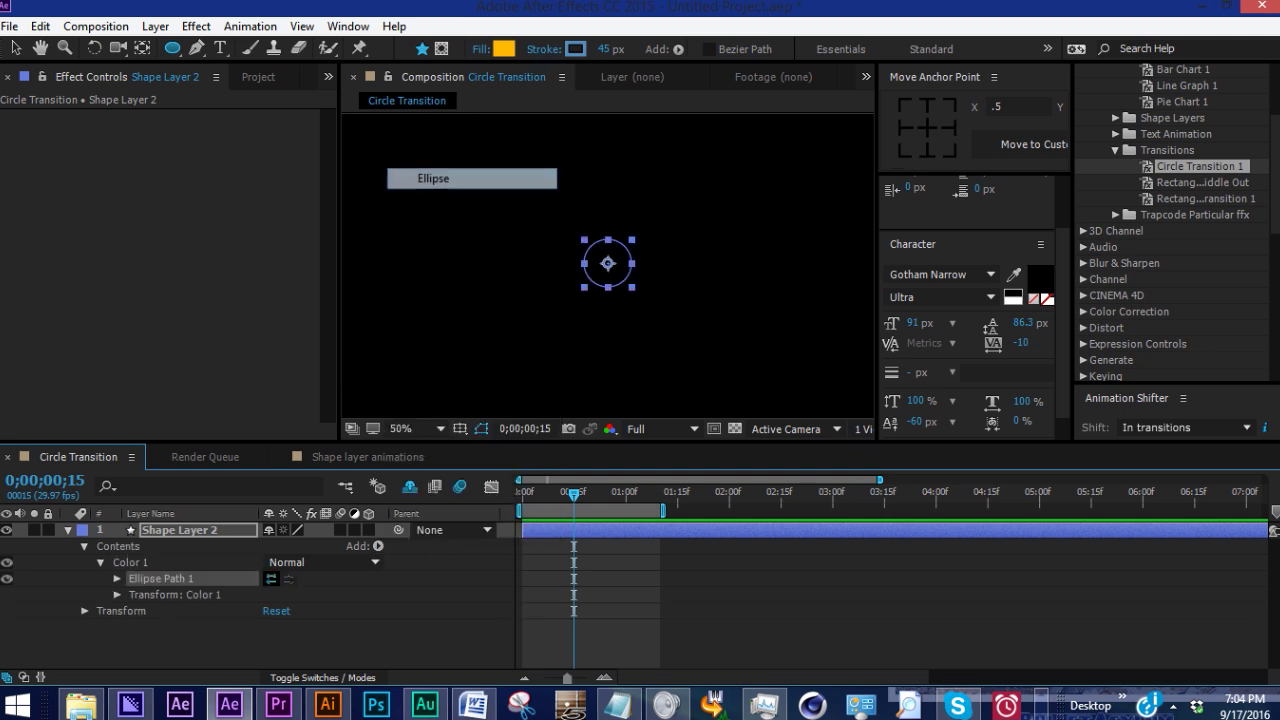
{"action": "left_click", "coordinate": [378, 546]}
{"action": "left_click", "coordinate": [433, 268]}
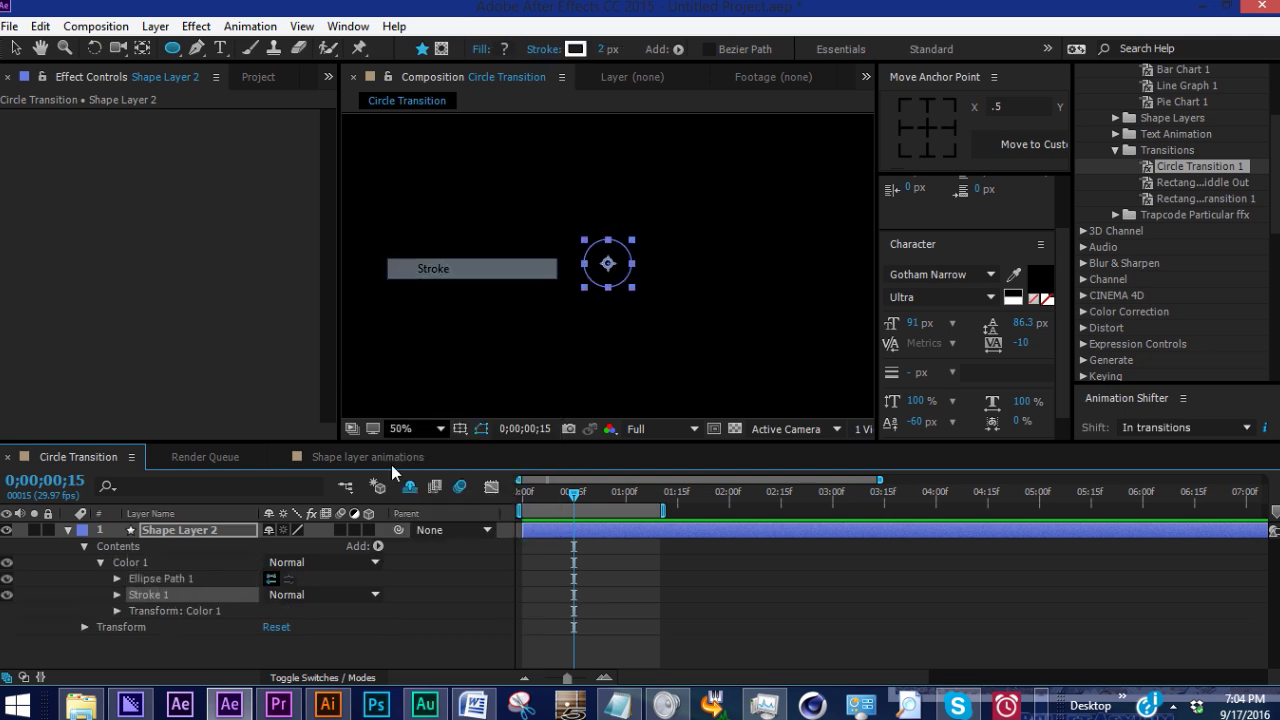
{"action": "left_click", "coordinate": [379, 546]}
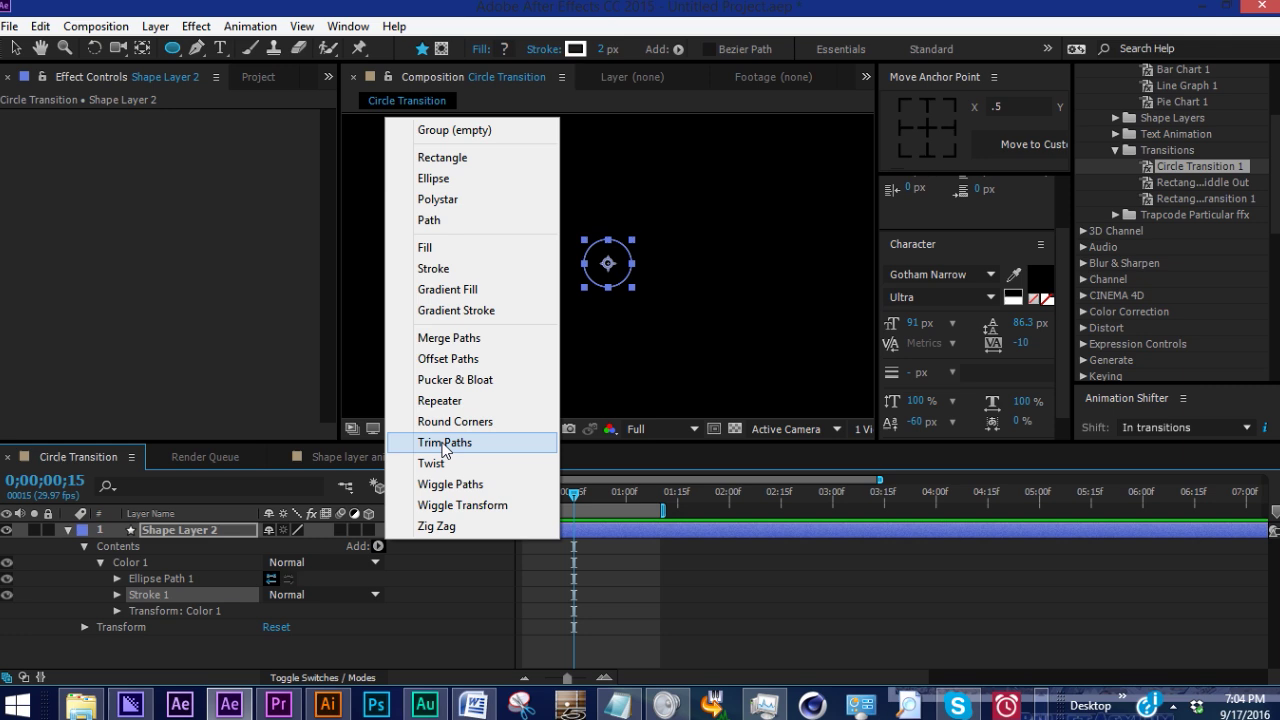
{"action": "left_click", "coordinate": [444, 443]}
Step: Set the stroke width to 70 px and test trimming the circle with the Trim Paths End value
{"action": "left_click", "coordinate": [117, 594]}
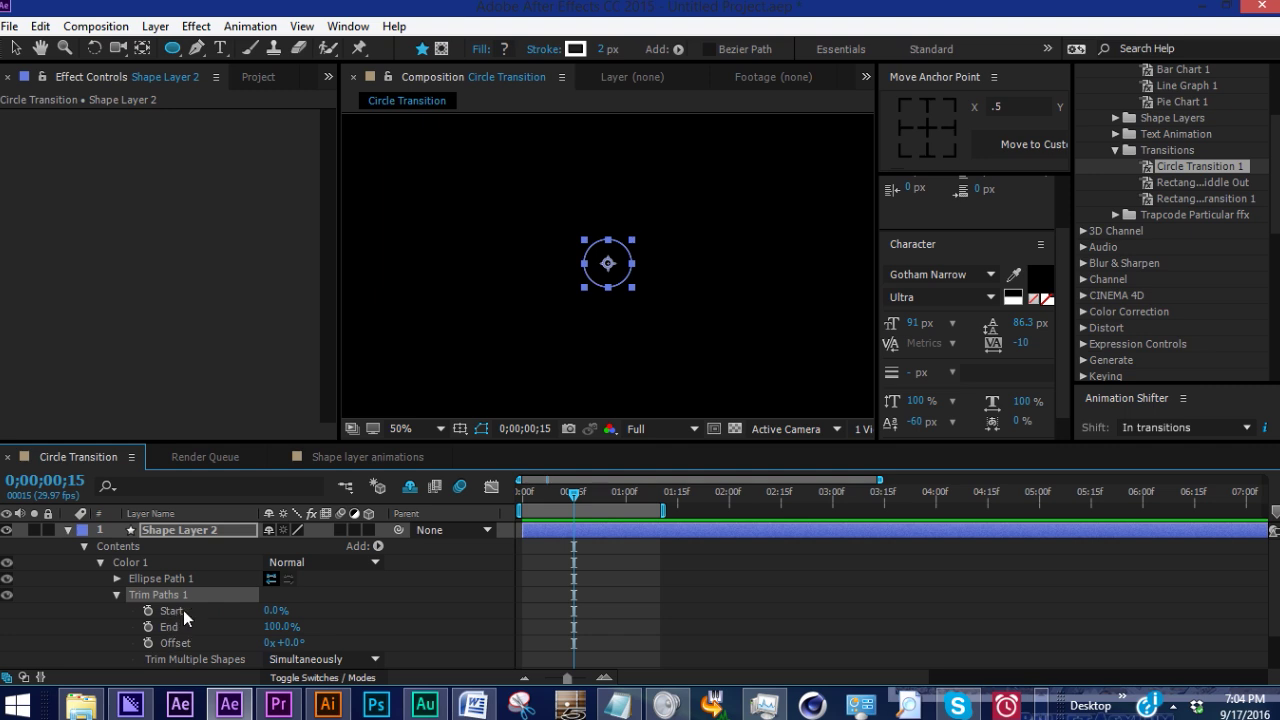
{"action": "left_click_drag", "start_coordinate": [602, 49], "coordinate": [670, 49]}
{"action": "mouse_move", "coordinate": [281, 627]}
{"action": "left_mouse_down"}
{"action": "mouse_move", "coordinate": [252, 627]}
{"action": "mouse_move", "coordinate": [400, 612]}
{"action": "mouse_move", "coordinate": [290, 612]}
{"action": "mouse_move", "coordinate": [358, 606]}
{"action": "left_mouse_up"}
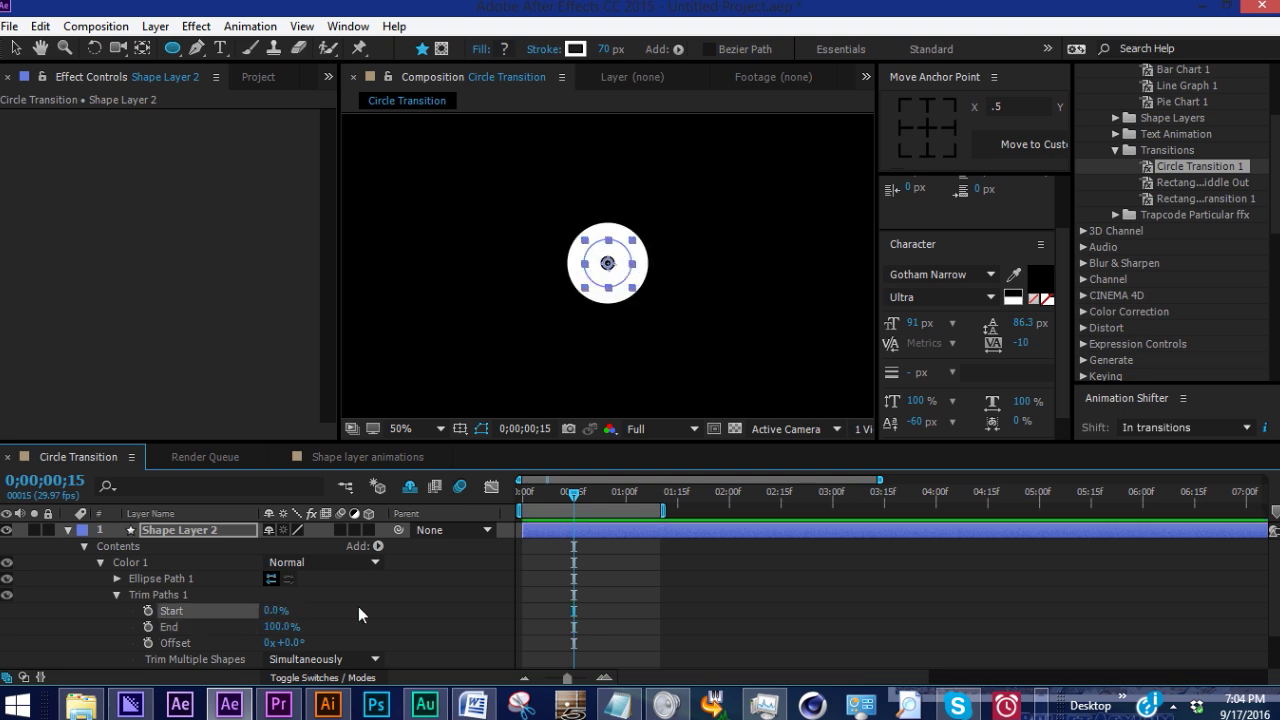
Step: Hide the stroke, add a fill to the circle and try trimming it with the Trim Paths End value
{"action": "left_click", "coordinate": [117, 594]}
{"action": "left_click", "coordinate": [7, 610]}
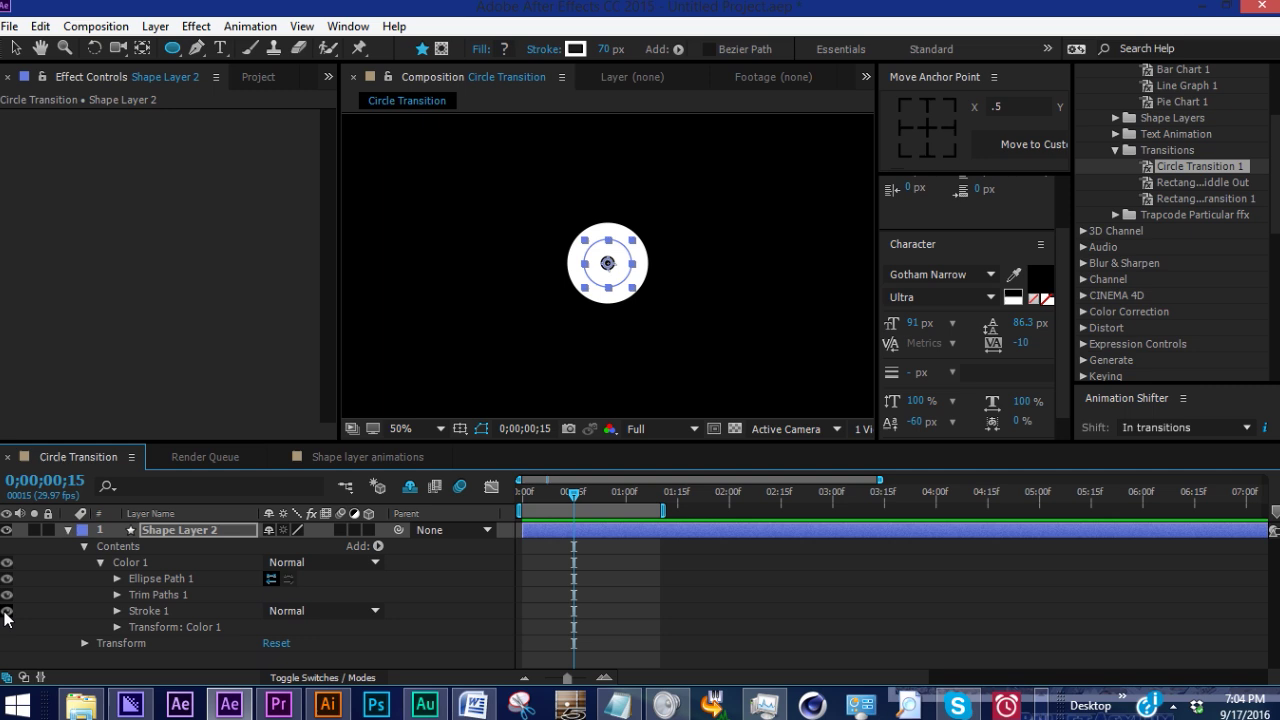
{"action": "left_click", "coordinate": [378, 546]}
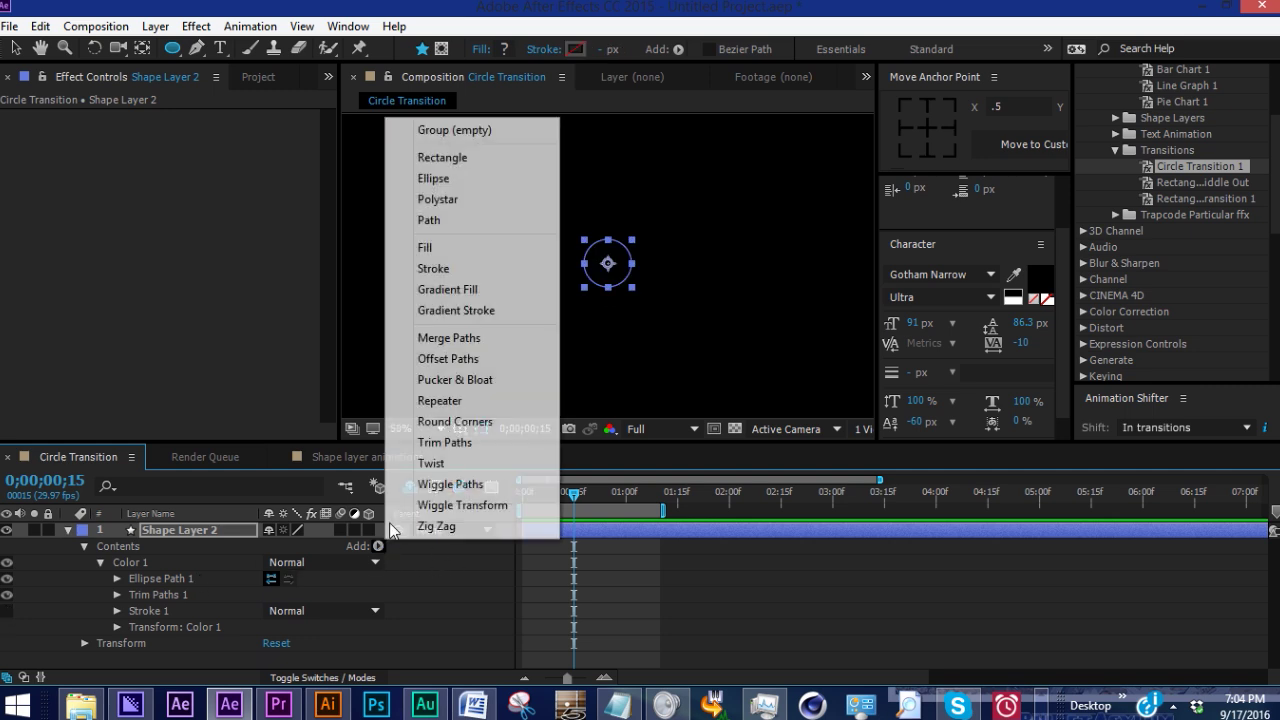
{"action": "left_click", "coordinate": [418, 248]}
{"action": "left_click", "coordinate": [117, 594]}
{"action": "left_click_drag", "start_coordinate": [282, 627], "coordinate": [180, 627]}
Step: Change the circle's stroke colour to a muted red
{"action": "key", "text": "period"}
{"action": "left_click", "coordinate": [117, 594]}
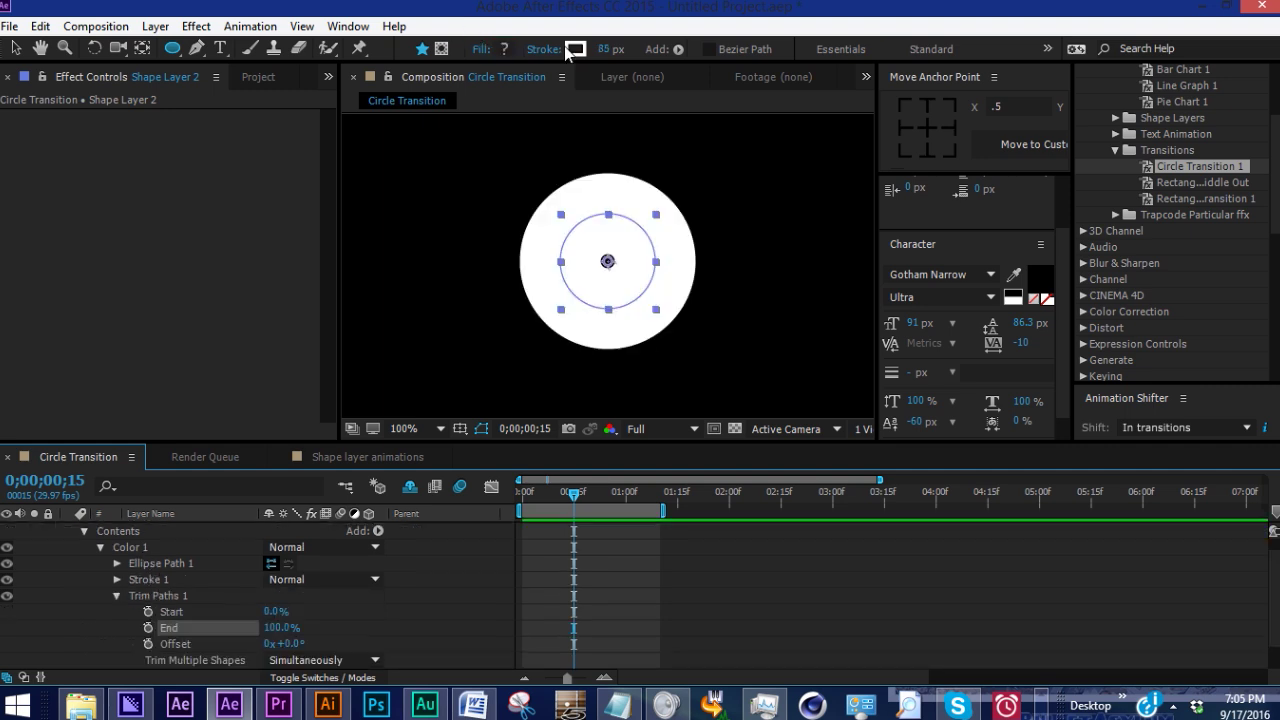
{"action": "left_click", "coordinate": [575, 48]}
{"action": "left_click_drag", "start_coordinate": [200, 186], "coordinate": [181, 200]}
{"action": "key", "text": "Return"}
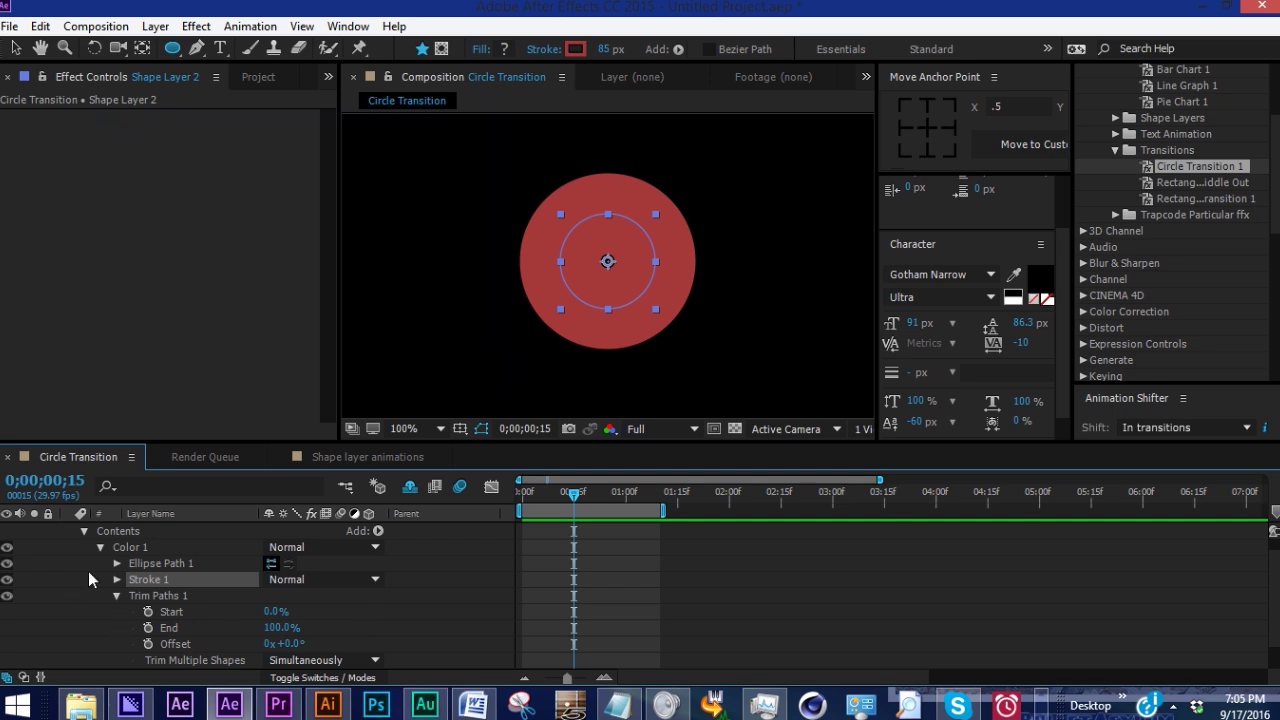
Step: Set the ellipse path size to 200 by 200 and the stroke width to 200 px
{"action": "left_click", "coordinate": [117, 563]}
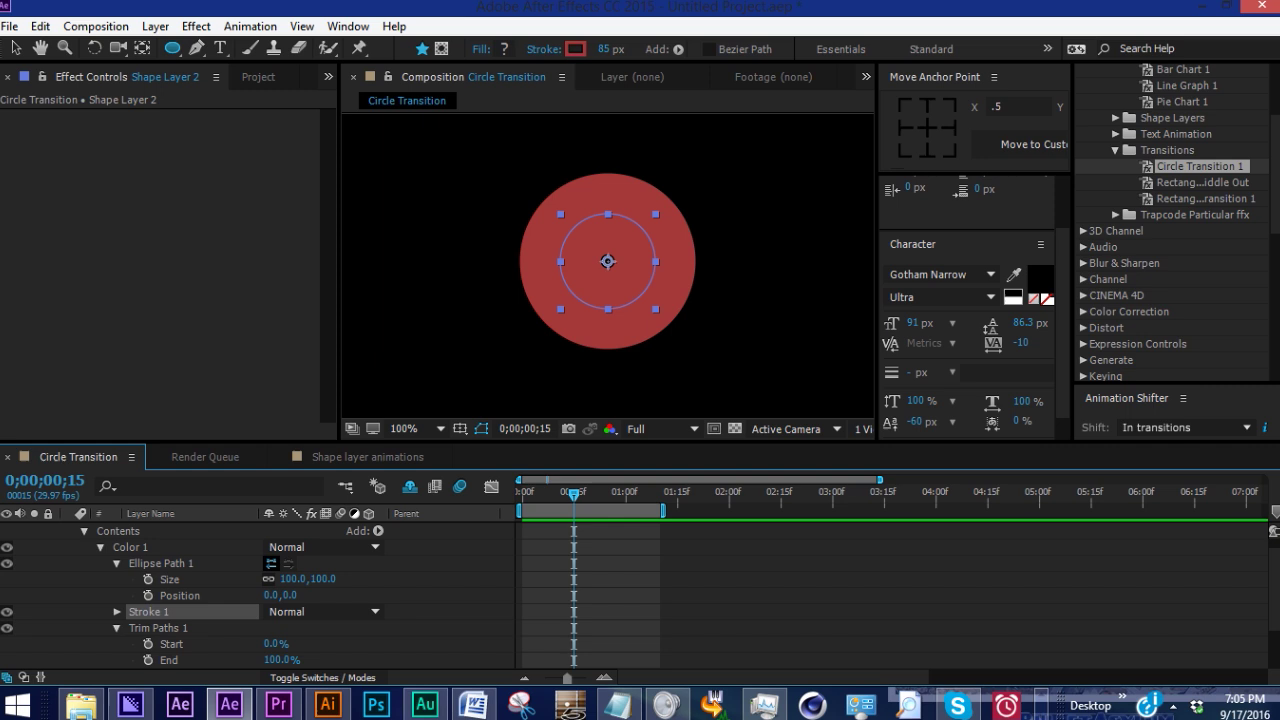
{"action": "left_click", "coordinate": [292, 579]}
{"action": "type", "text": "200"}
{"action": "left_click", "coordinate": [175, 584]}
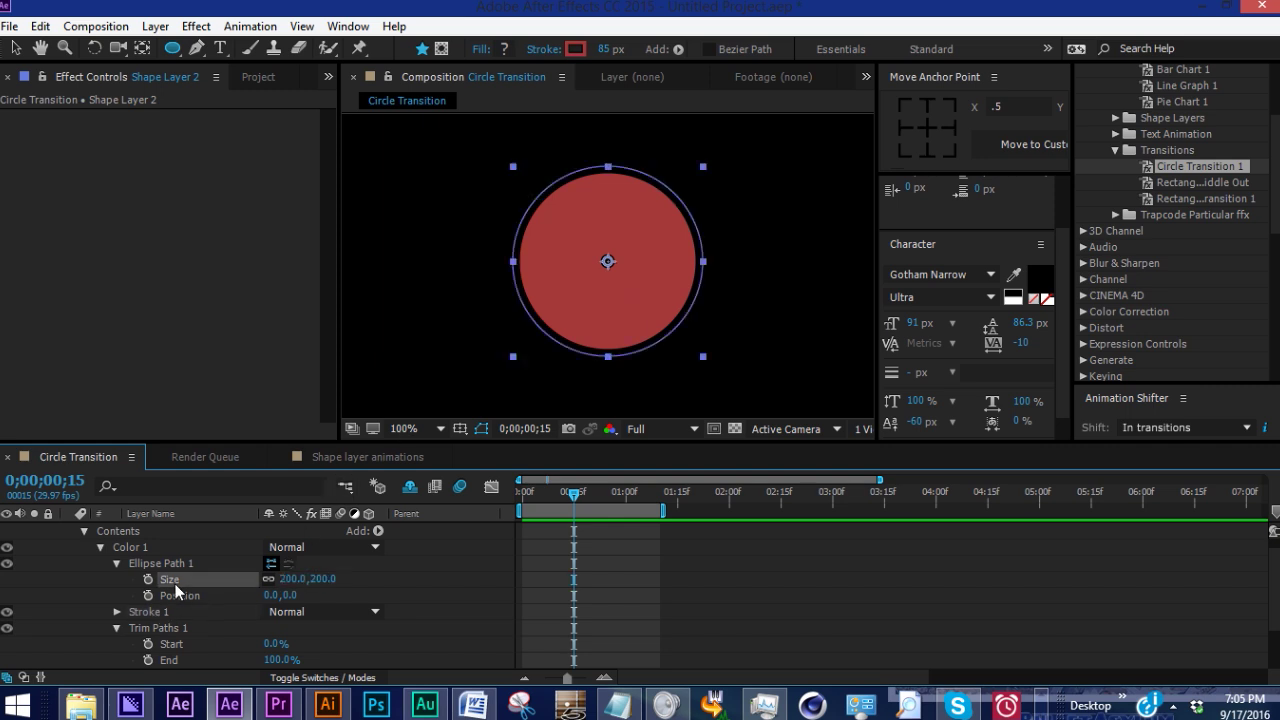
{"action": "left_click", "coordinate": [605, 48]}
{"action": "type", "text": "200"}
{"action": "key", "text": "Return"}
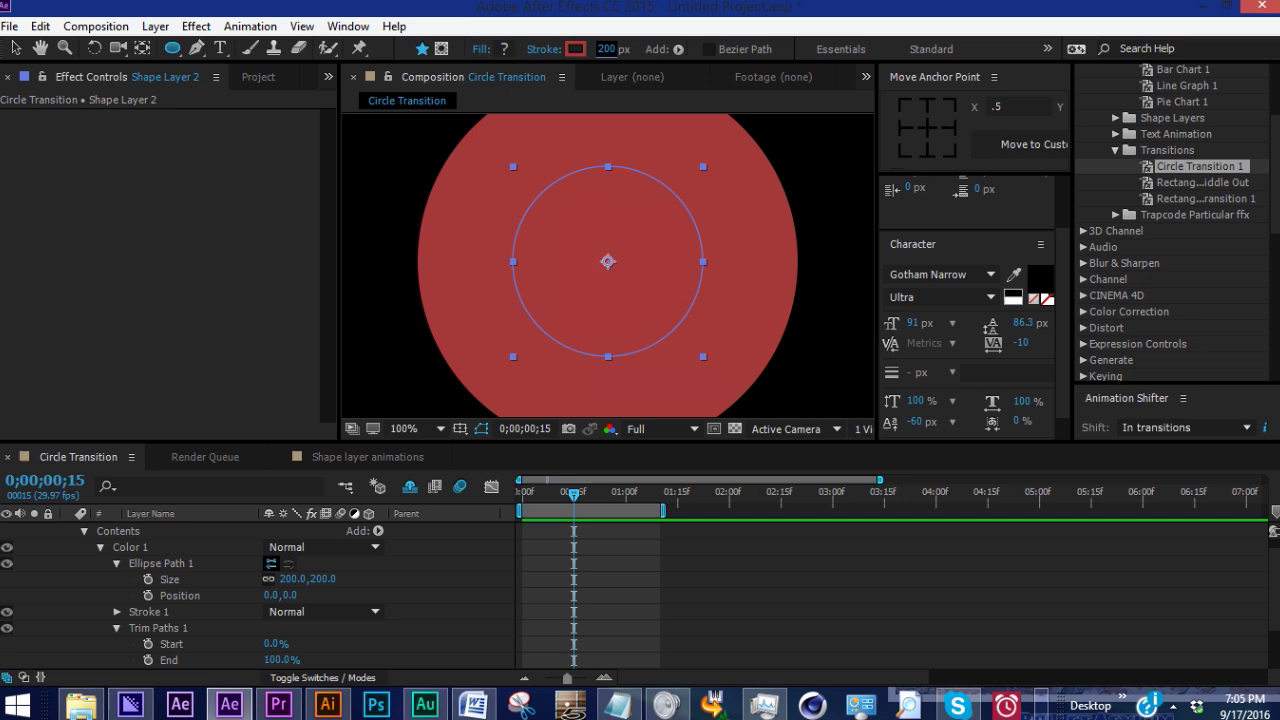
Step: Trim the circle's End to 83%, try stroke widths of 116 and 193 px, and restore the width to 200 px
{"action": "key", "text": "comma"}
{"action": "scroll", "coordinate": [204, 664], "scroll_direction": "down", "scroll_amount": 1}
{"action": "left_click_drag", "start_coordinate": [279, 612], "coordinate": [262, 612]}
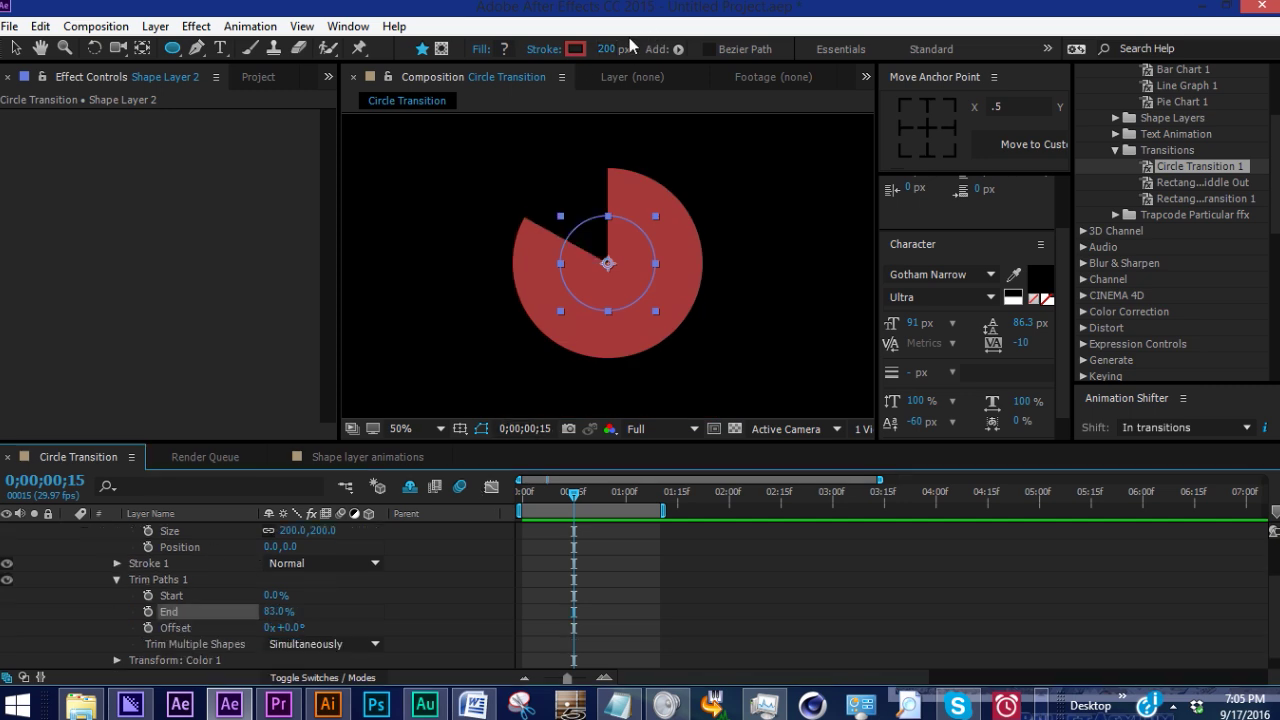
{"action": "scroll", "coordinate": [182, 555], "scroll_direction": "up", "scroll_amount": 1}
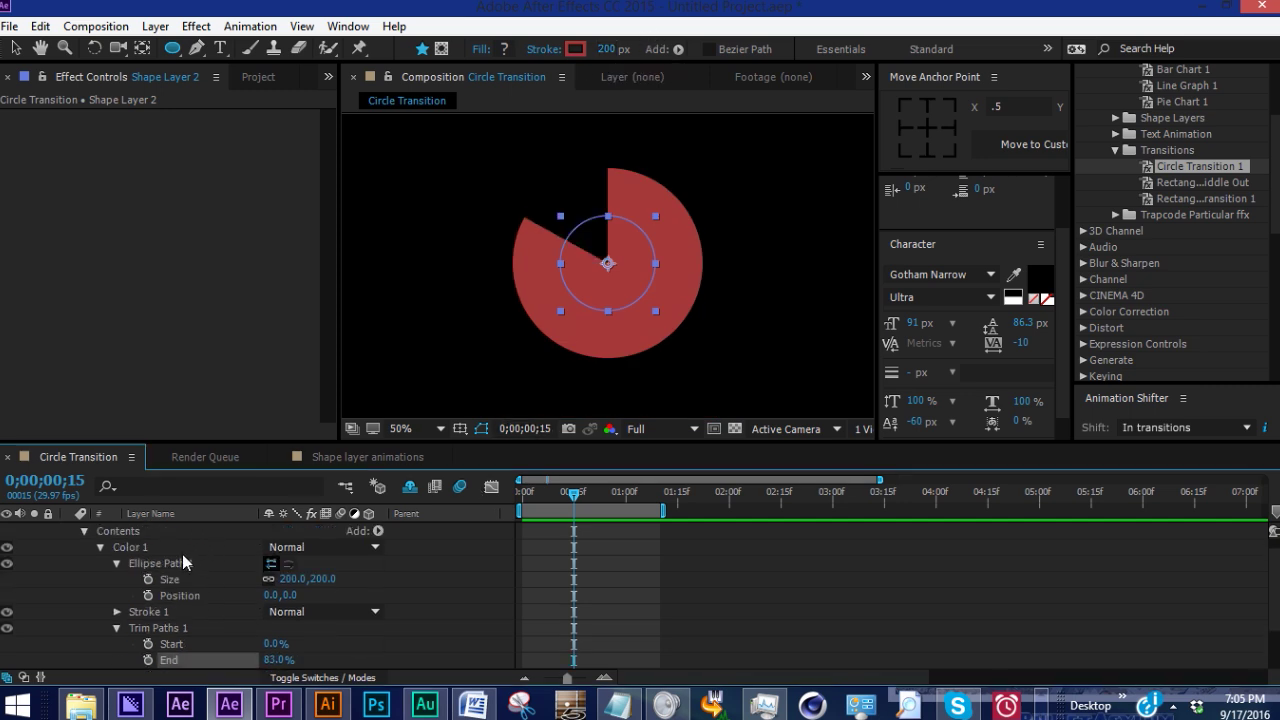
{"action": "left_click_drag", "start_coordinate": [608, 49], "coordinate": [609, 60]}
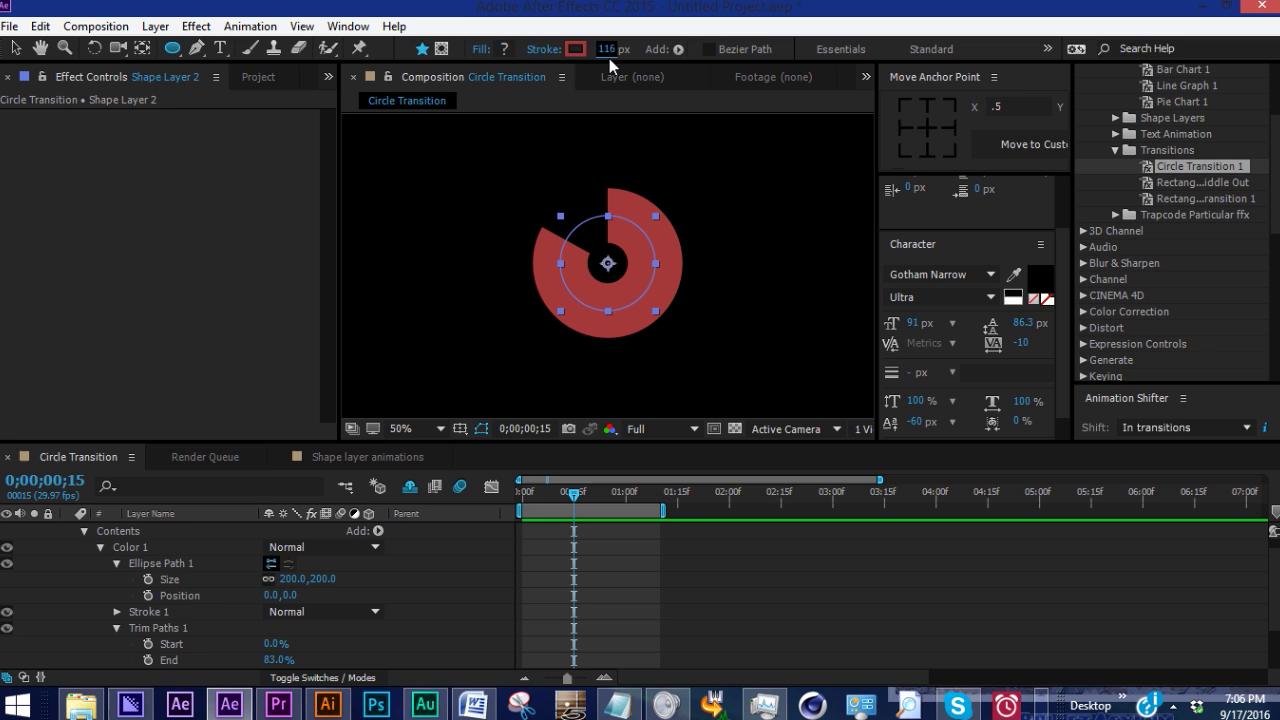
{"action": "mouse_move", "coordinate": [607, 49]}
{"action": "left_mouse_down"}
{"action": "mouse_move", "coordinate": [881, 49]}
{"action": "mouse_move", "coordinate": [561, 49]}
{"action": "mouse_move", "coordinate": [840, 49]}
{"action": "mouse_move", "coordinate": [684, 49]}
{"action": "left_mouse_up"}
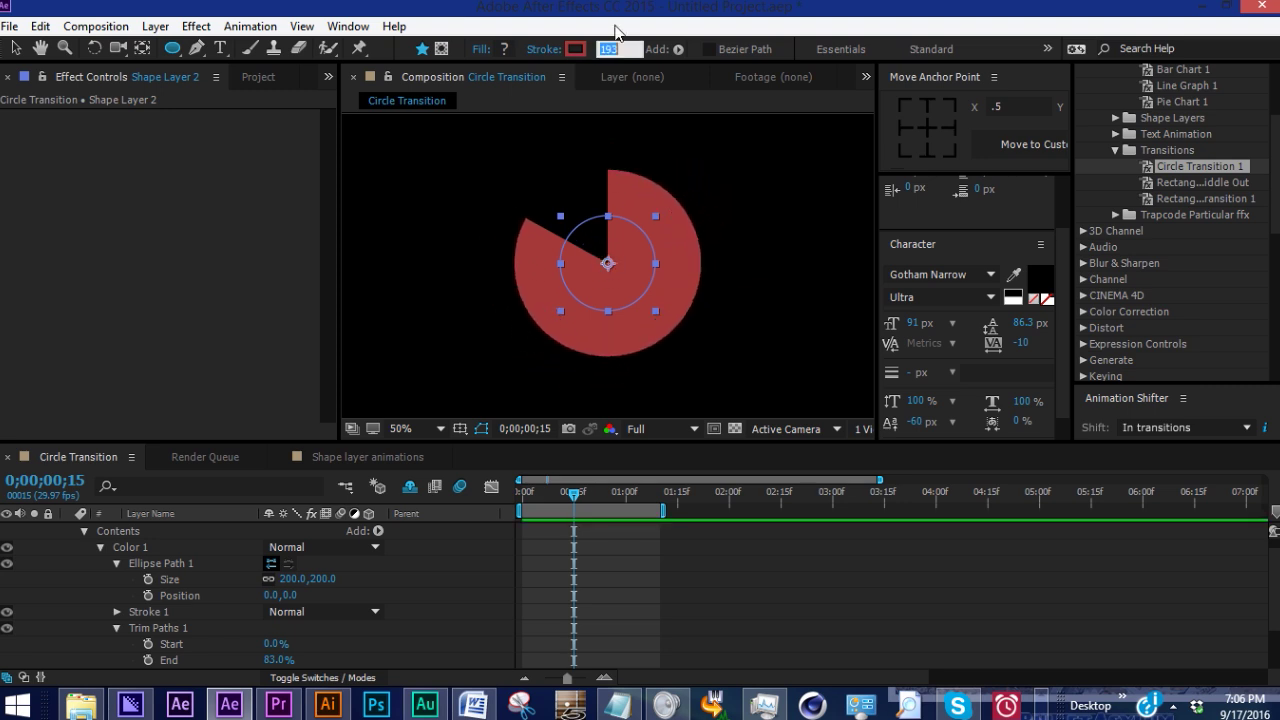
{"action": "type", "text": "200"}
{"action": "key", "text": "Return"}
Step: Keyframe the Trim Paths End value from 0% at frame 0 to 100% at frame 15
{"action": "key", "text": "Home"}
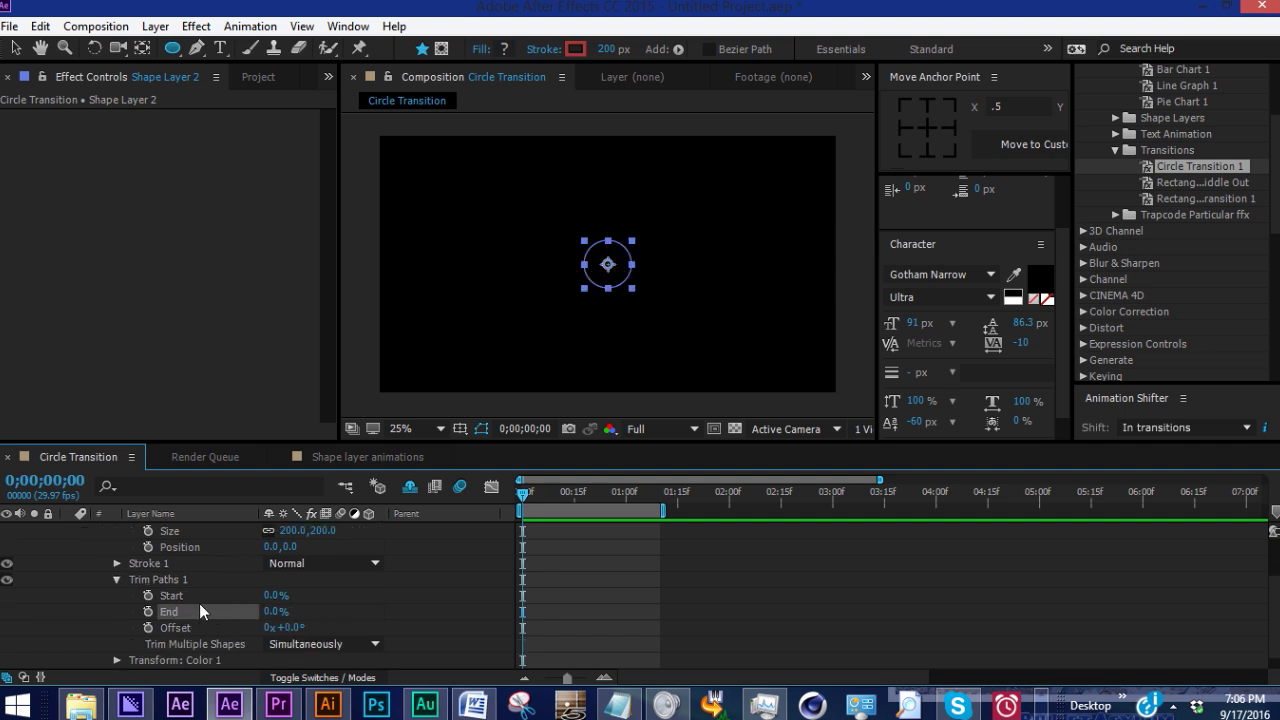
{"action": "left_click", "coordinate": [148, 611]}
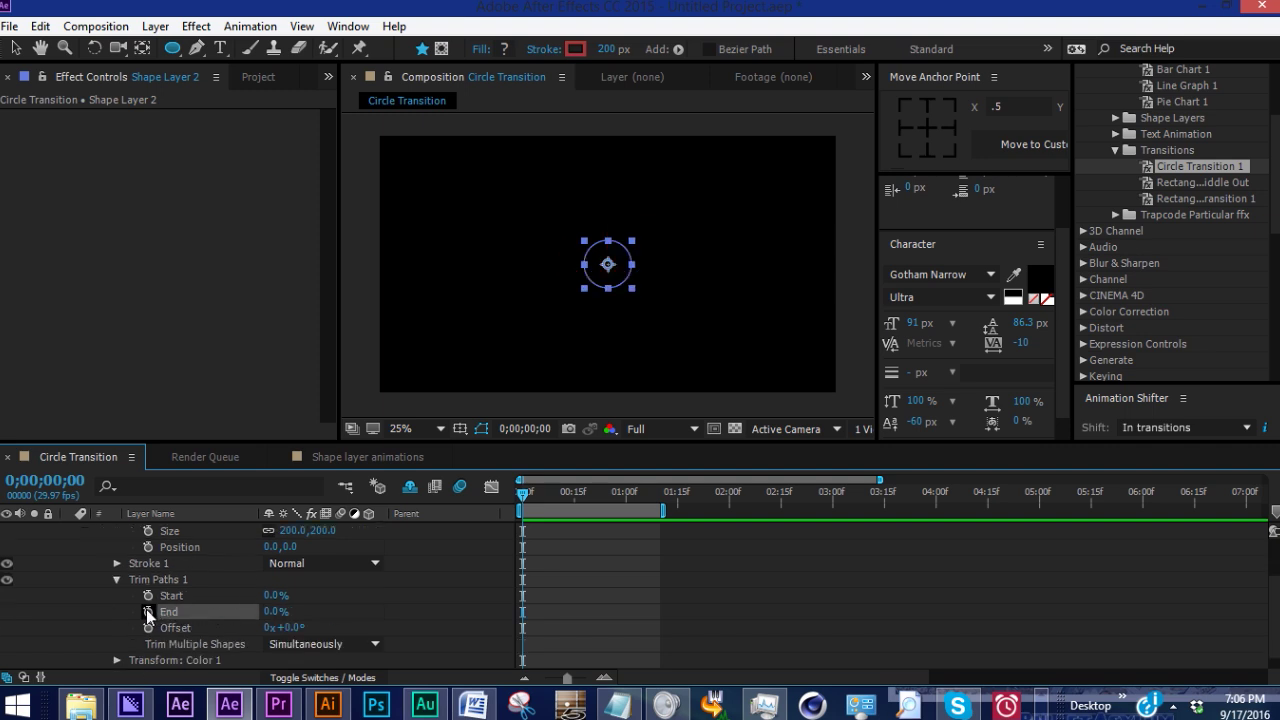
{"action": "left_click", "coordinate": [574, 491]}
{"action": "left_click_drag", "start_coordinate": [273, 612], "coordinate": [380, 612]}
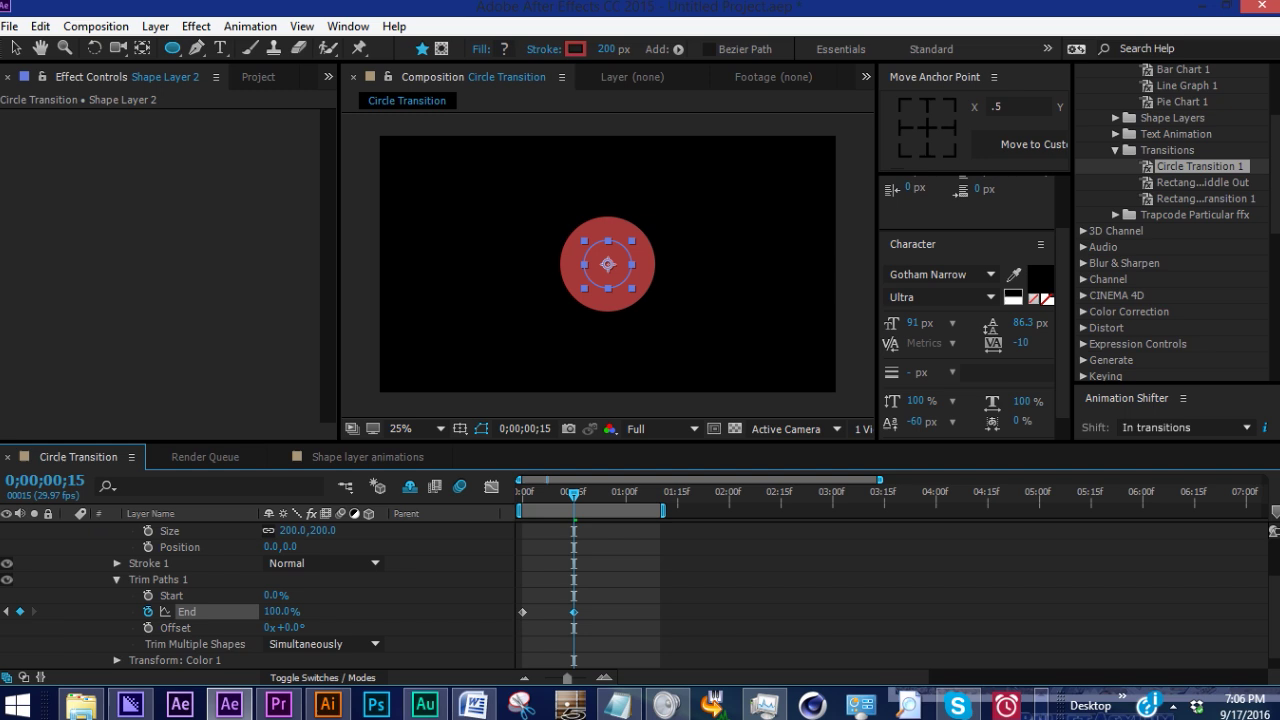
Step: Keyframe the Trim Paths Start value from 0% at frame 15 to 100% at 1 second and preview the animation
{"action": "left_click", "coordinate": [148, 596]}
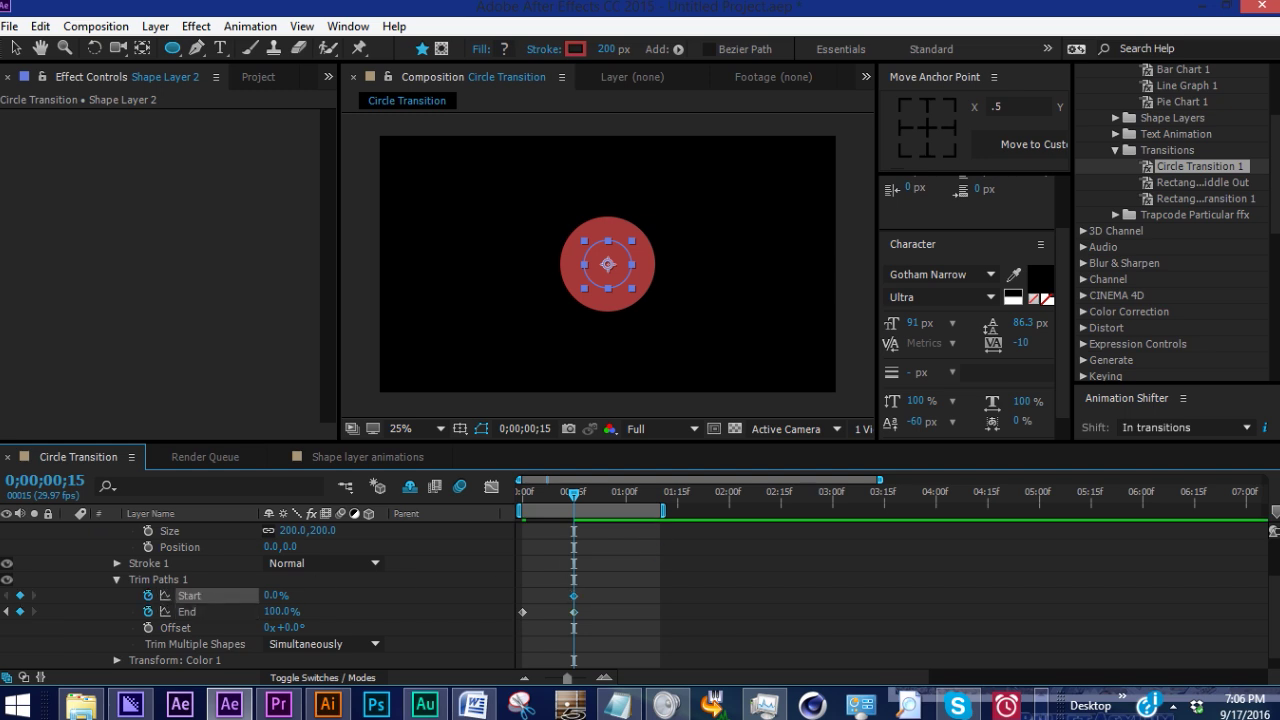
{"action": "left_click_drag", "start_coordinate": [579, 591], "coordinate": [570, 615]}
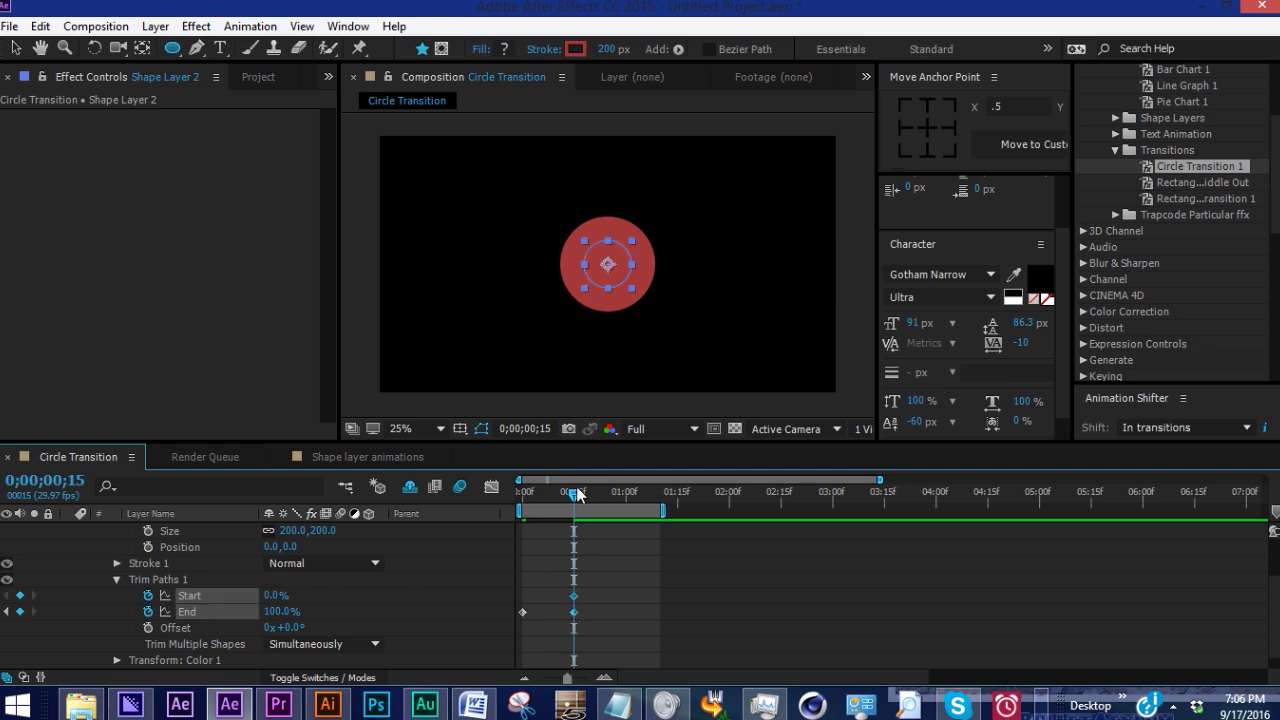
{"action": "left_click_drag", "start_coordinate": [578, 493], "coordinate": [626, 493]}
{"action": "left_click", "coordinate": [464, 590]}
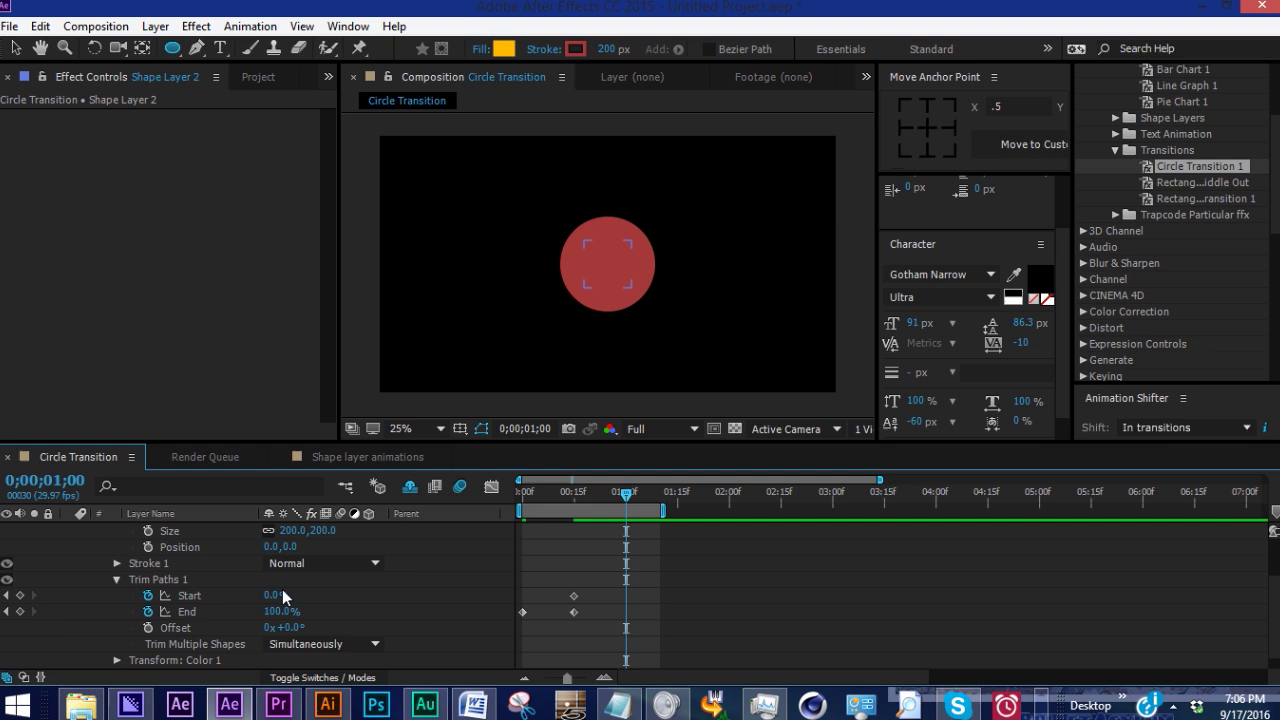
{"action": "left_click_drag", "start_coordinate": [273, 596], "coordinate": [385, 596]}
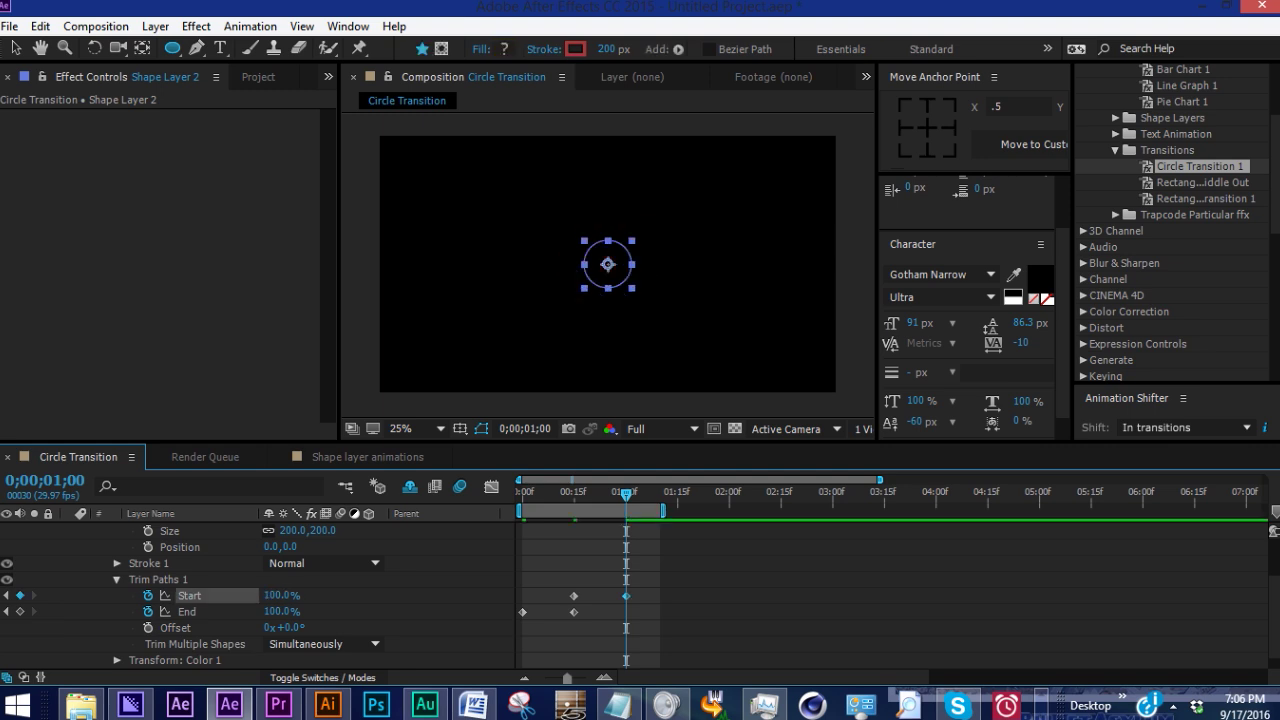
{"action": "key", "text": "space"}
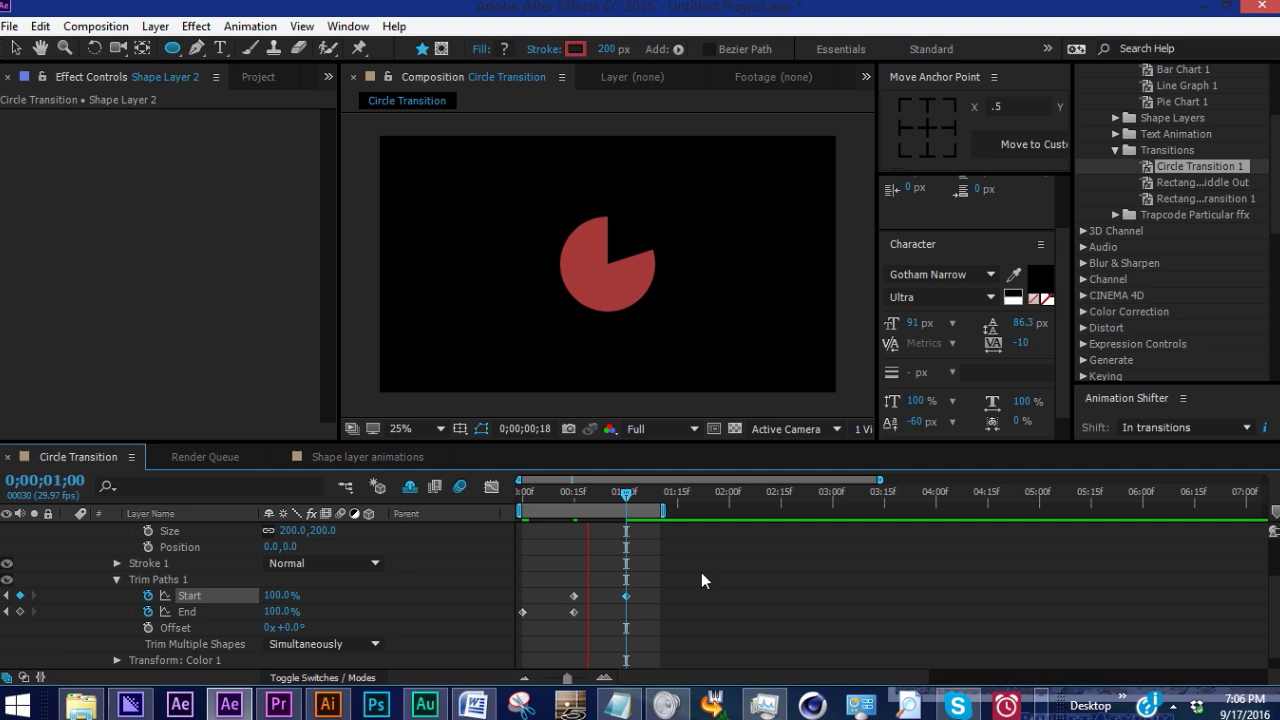
Step: Apply Easy Ease to all Start and End keyframes and preview the animation
{"action": "left_click_drag", "start_coordinate": [660, 588], "coordinate": [520, 619]}
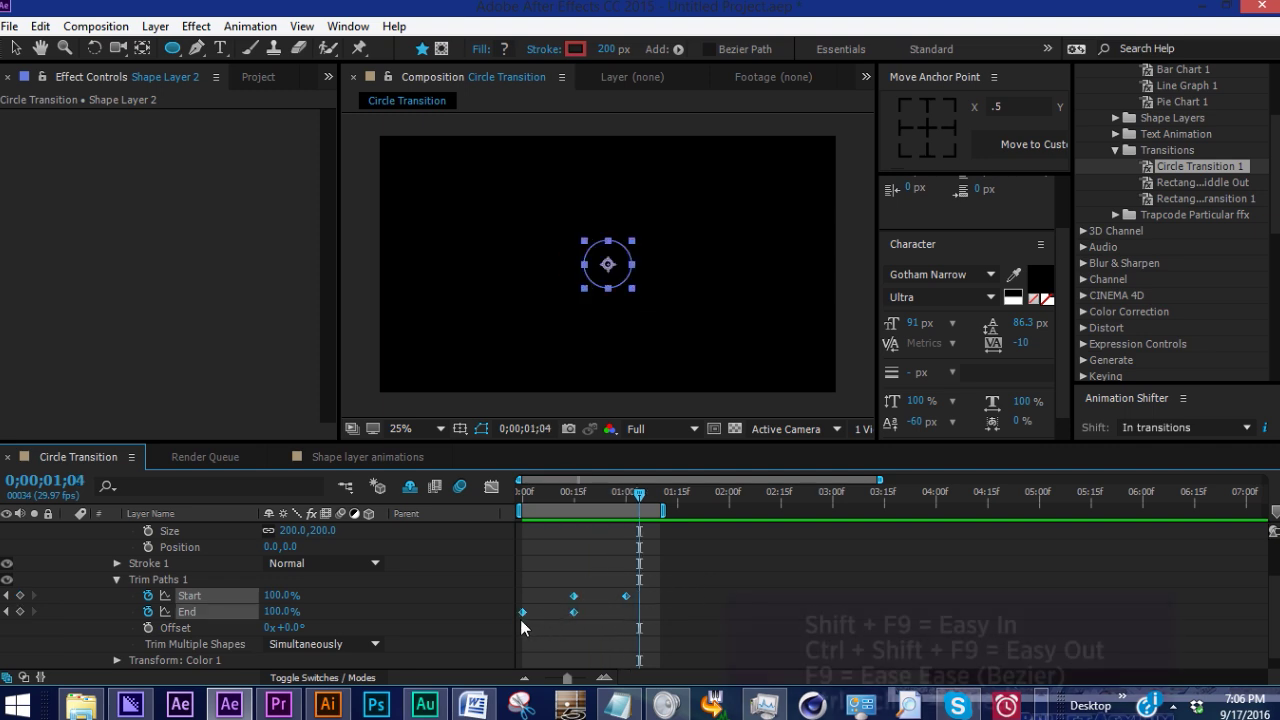
{"action": "key", "text": "F9"}
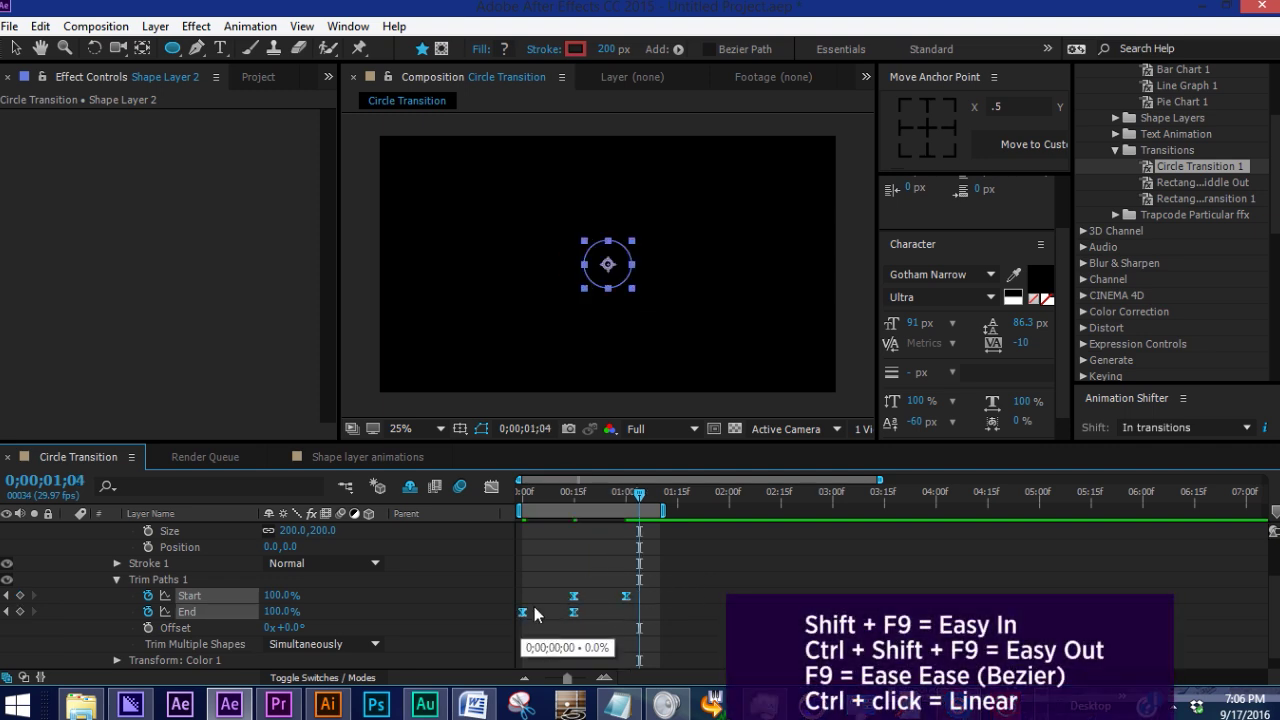
{"action": "left_click", "coordinate": [611, 535]}
{"action": "key", "text": "space"}
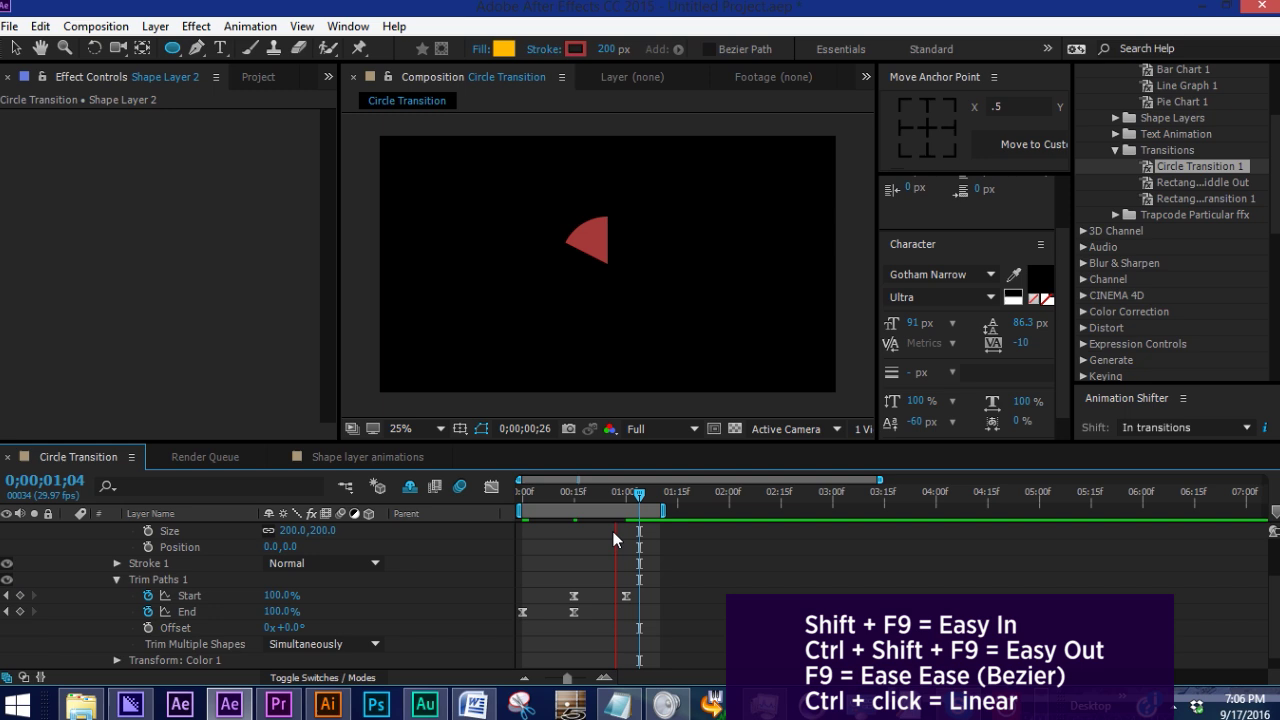
Step: Move the current time to frame 15, collapse the Color 1 group and duplicate it
{"action": "left_click", "coordinate": [573, 494]}
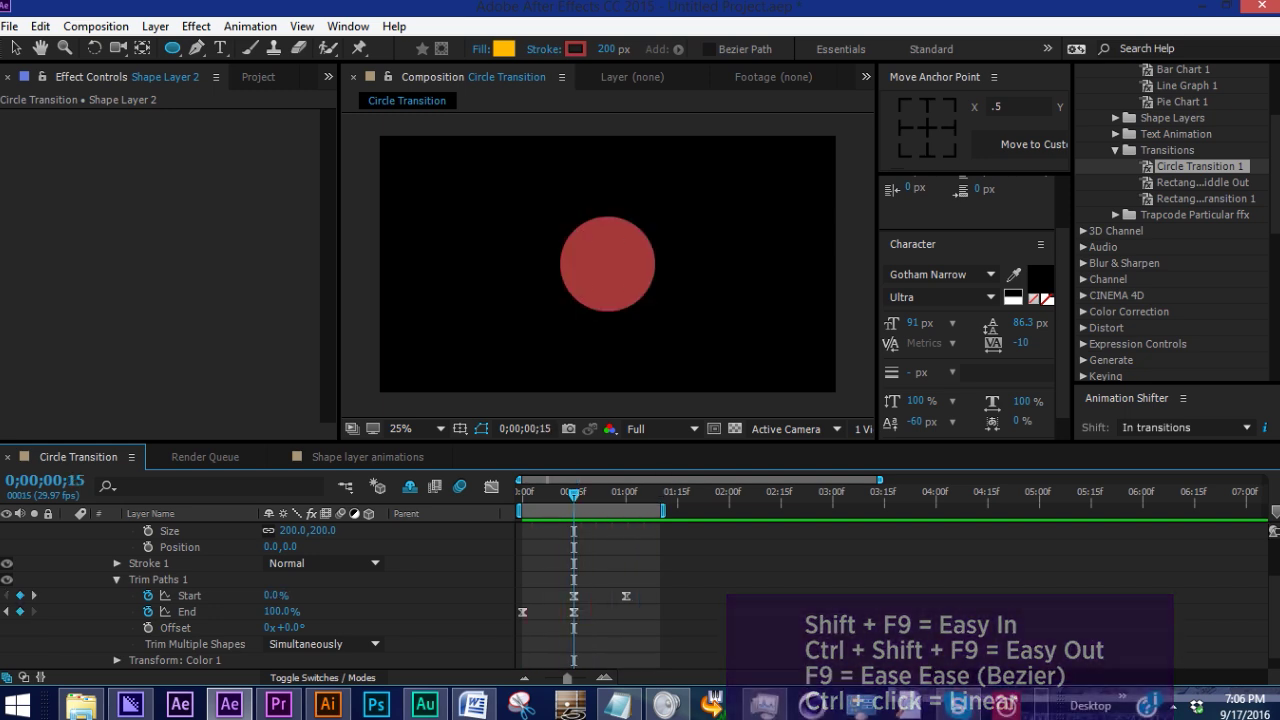
{"action": "scroll", "coordinate": [129, 575], "scroll_direction": "up", "scroll_amount": 2}
{"action": "left_click", "coordinate": [127, 564]}
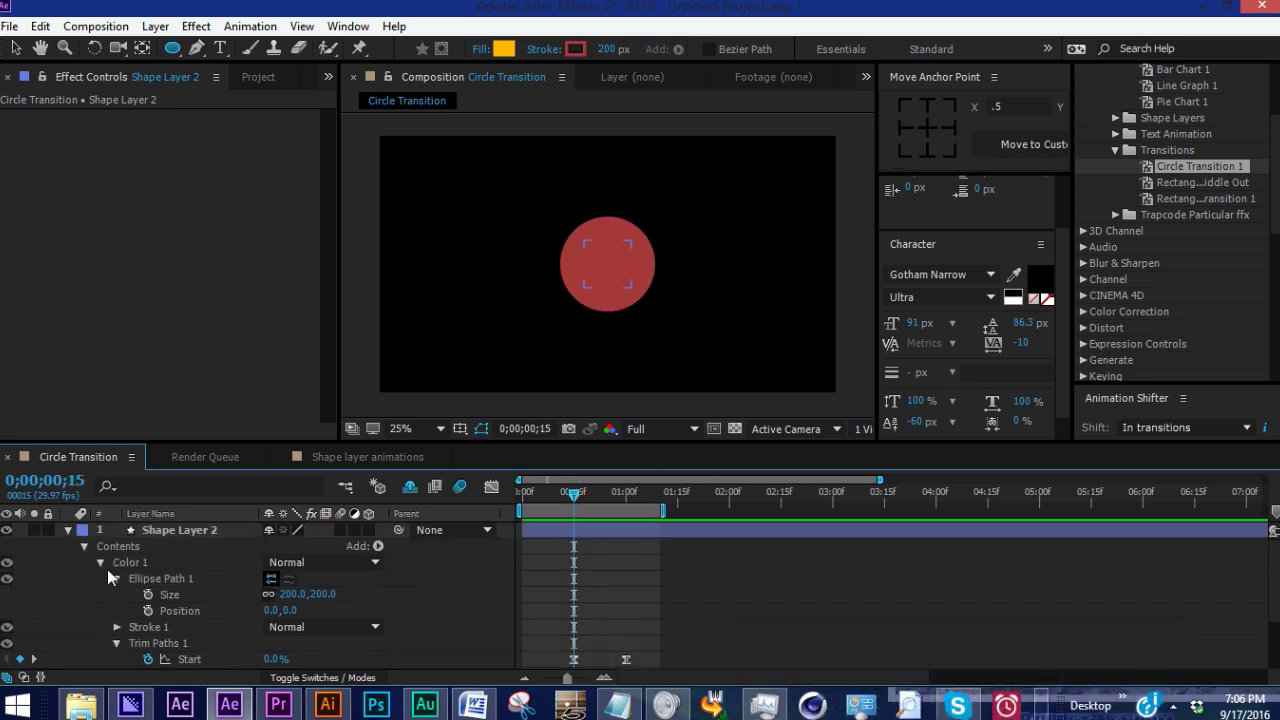
{"action": "left_click", "coordinate": [100, 562]}
{"action": "left_click", "coordinate": [130, 562]}
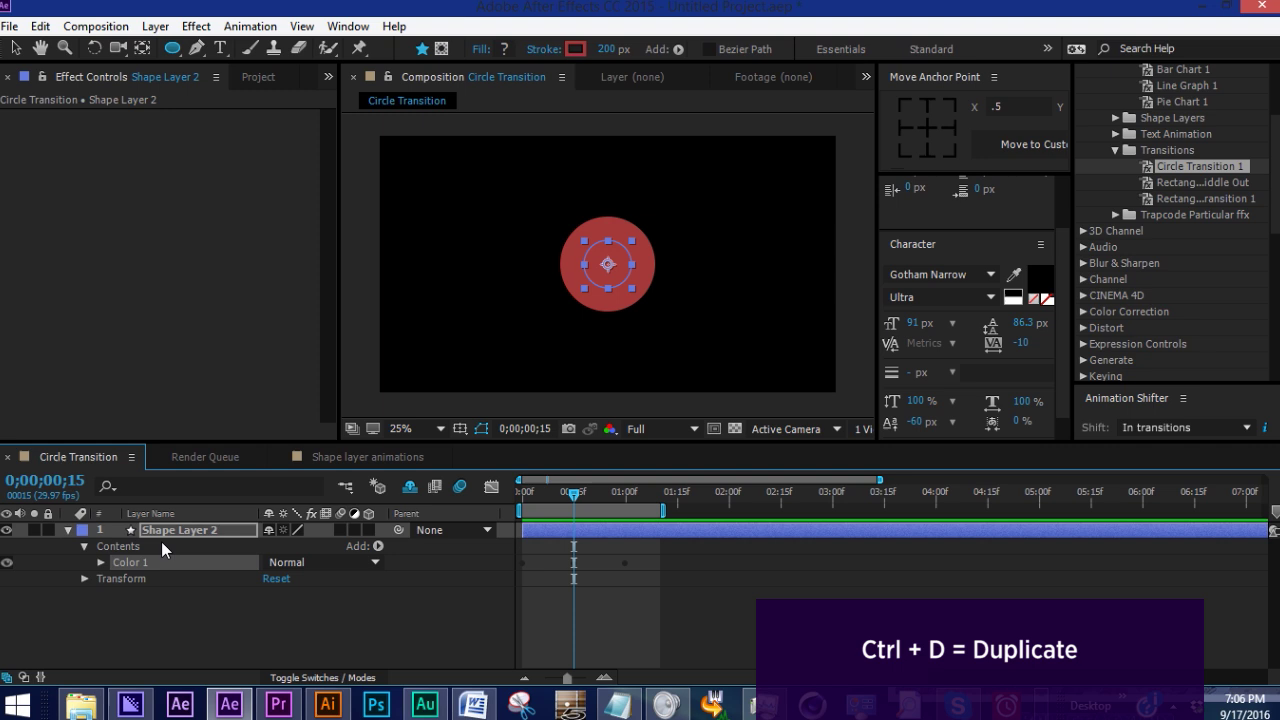
{"action": "key", "text": "ctrl+d"}
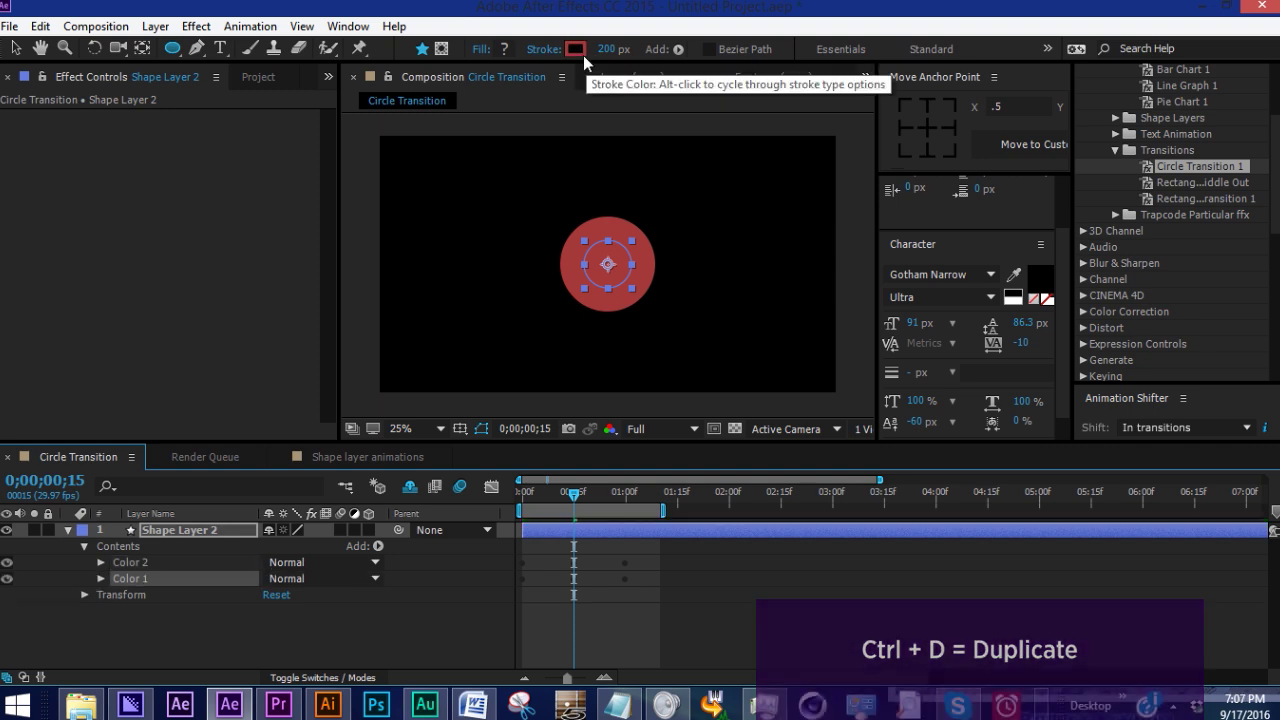
Step: Change the Color 1 group's stroke colour from red to a medium blue
{"action": "left_click", "coordinate": [577, 49]}
{"action": "left_click", "coordinate": [288, 217]}
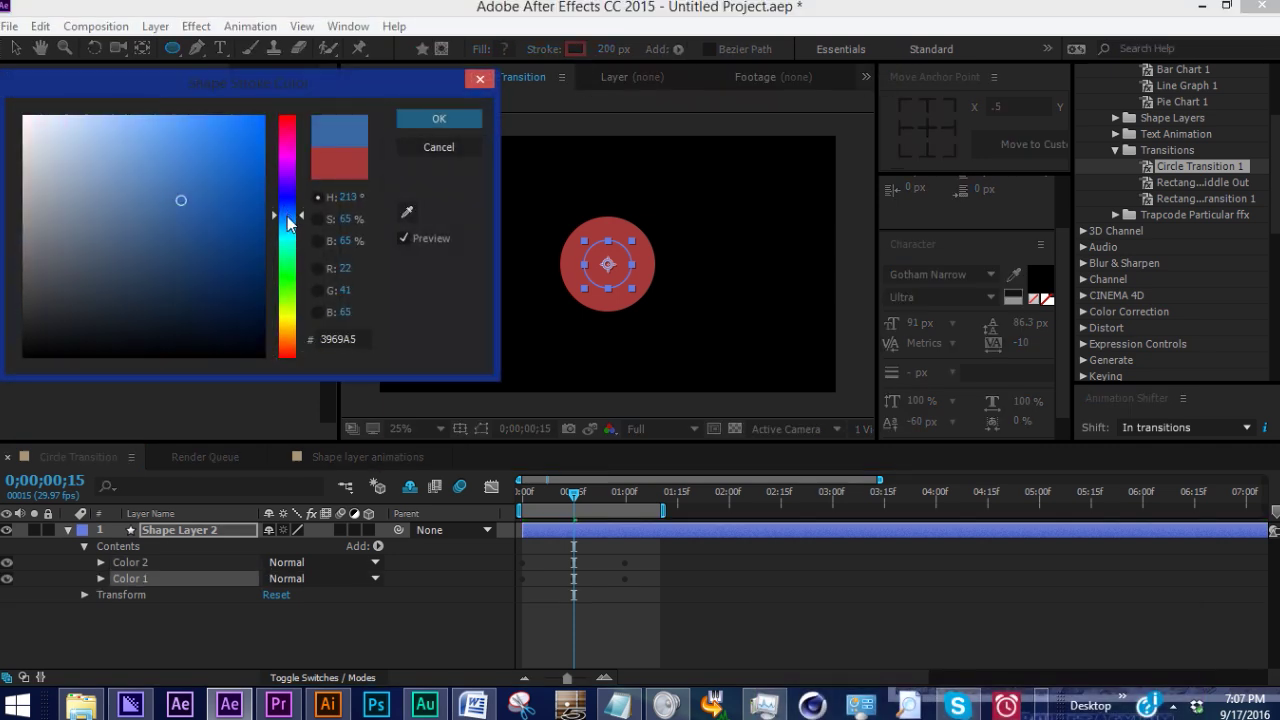
{"action": "left_click_drag", "start_coordinate": [181, 200], "coordinate": [180, 184]}
{"action": "left_click", "coordinate": [439, 119]}
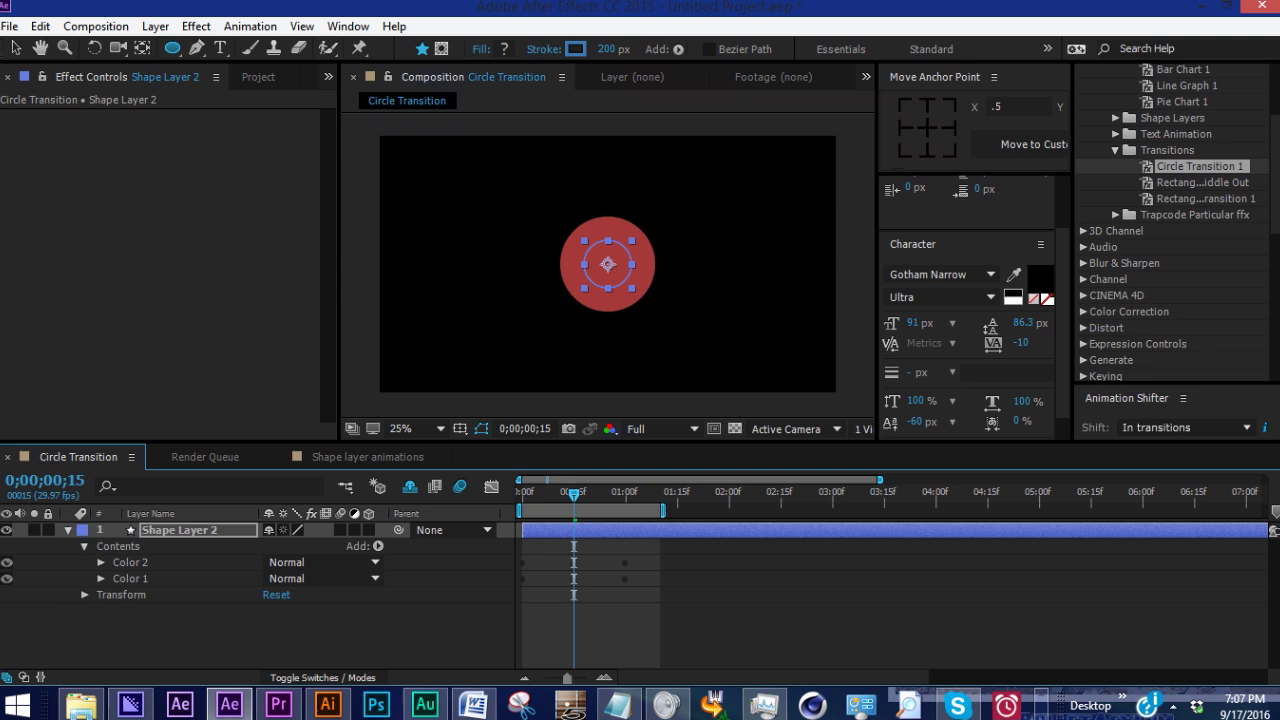
Step: Set the Color 1 group's ellipse size to 350 and its stroke width to 350 px
{"action": "left_click", "coordinate": [100, 579]}
{"action": "scroll", "coordinate": [143, 588], "scroll_direction": "down", "scroll_amount": 2}
{"action": "scroll", "coordinate": [133, 535], "scroll_direction": "up", "scroll_amount": 2}
{"action": "left_click", "coordinate": [293, 610]}
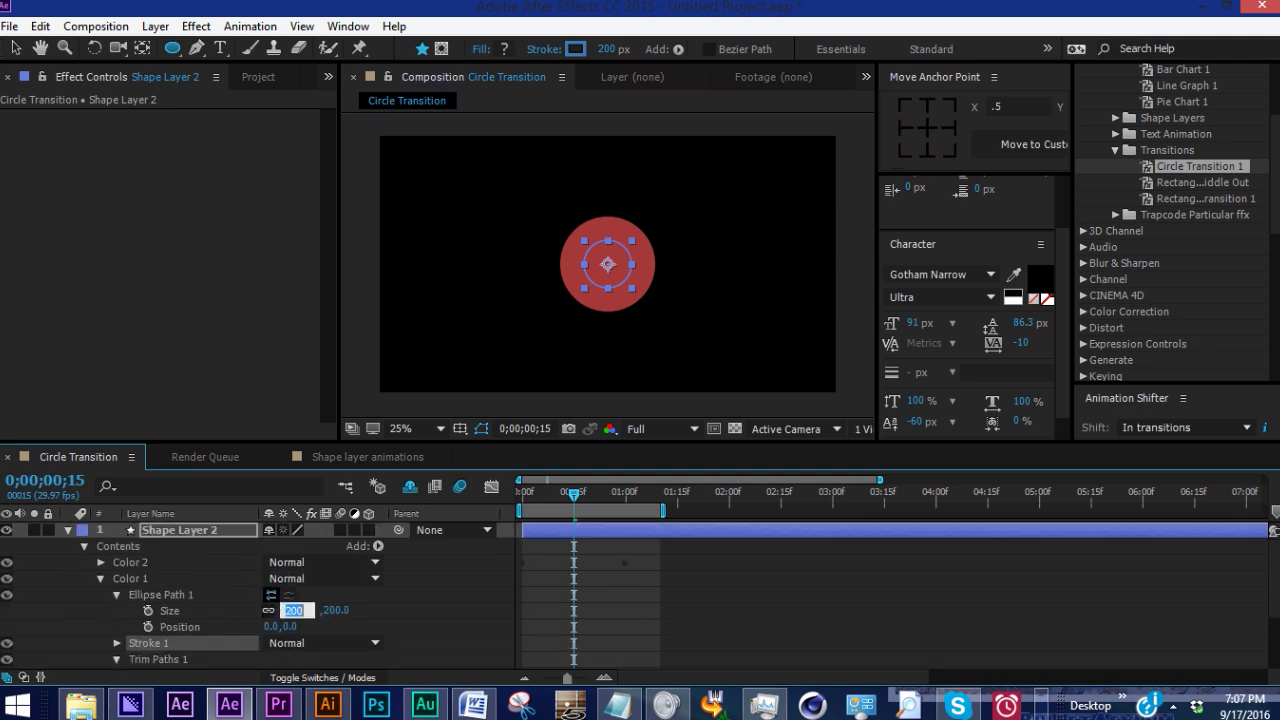
{"action": "type", "text": "350"}
{"action": "key", "text": "Return"}
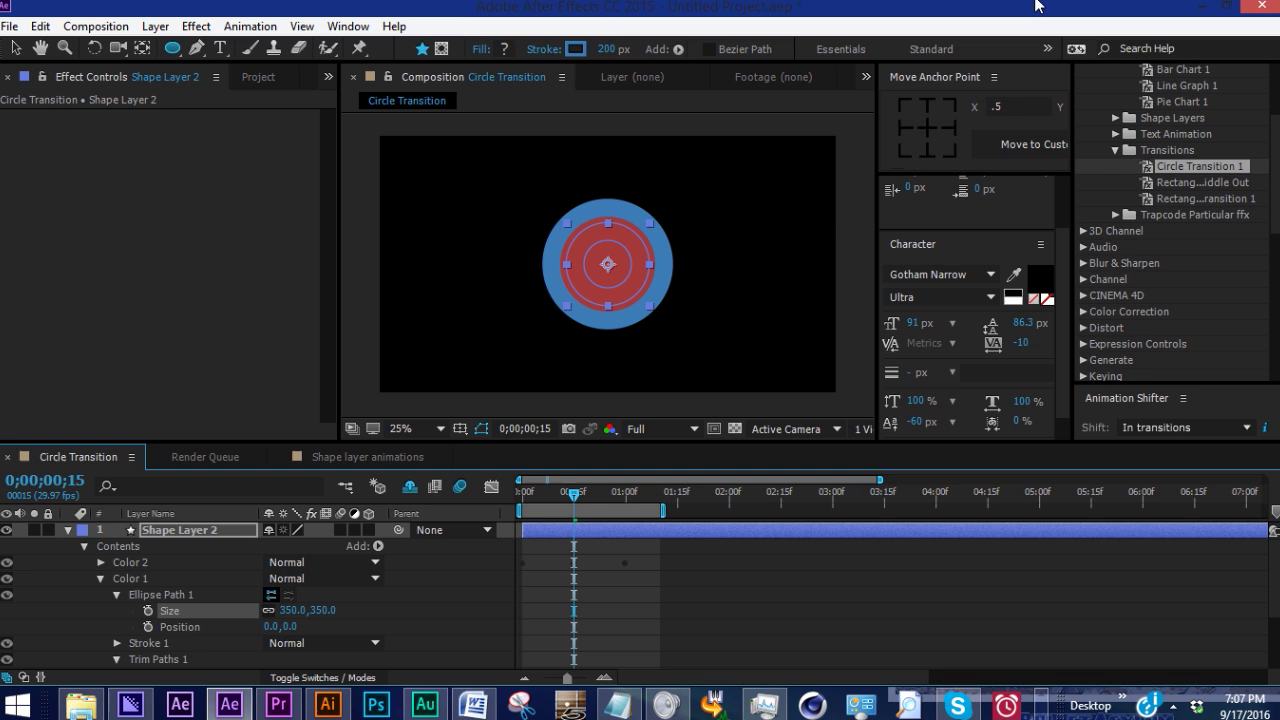
{"action": "left_click", "coordinate": [608, 49]}
{"action": "type", "text": "350"}
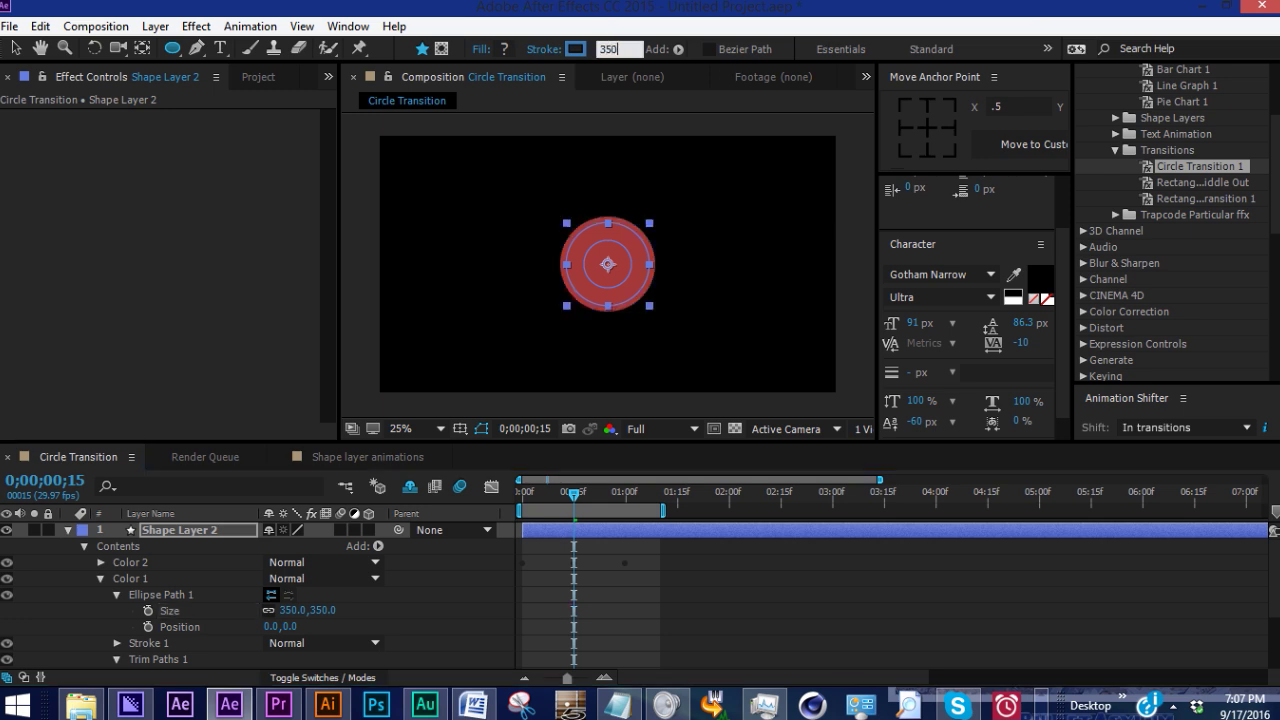
{"action": "key", "text": "Return"}
Step: Collapse the blue Color 1 group, duplicate it, and expand the Color 1 group beneath the new copy
{"action": "left_click", "coordinate": [101, 578]}
{"action": "key", "text": "ctrl+d"}
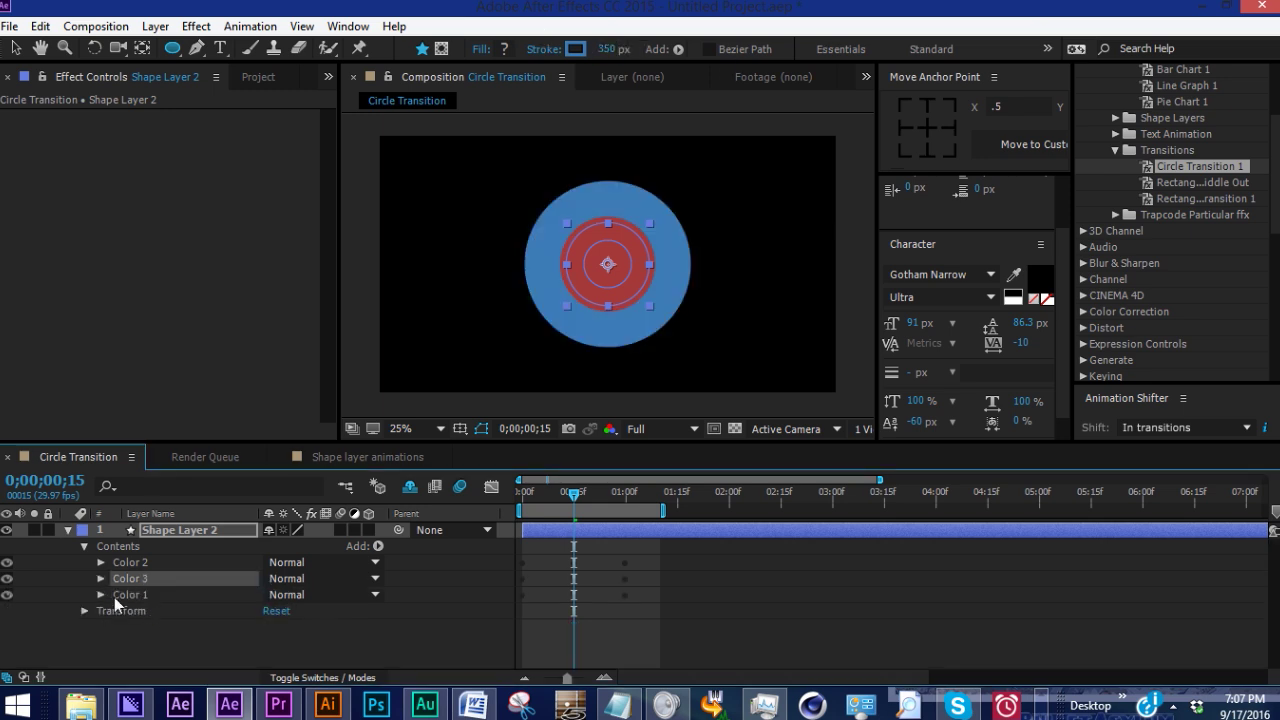
{"action": "left_click", "coordinate": [97, 594]}
{"action": "left_click", "coordinate": [101, 594]}
{"action": "left_click", "coordinate": [101, 594]}
{"action": "scroll", "coordinate": [232, 594], "scroll_direction": "down", "scroll_amount": 2}
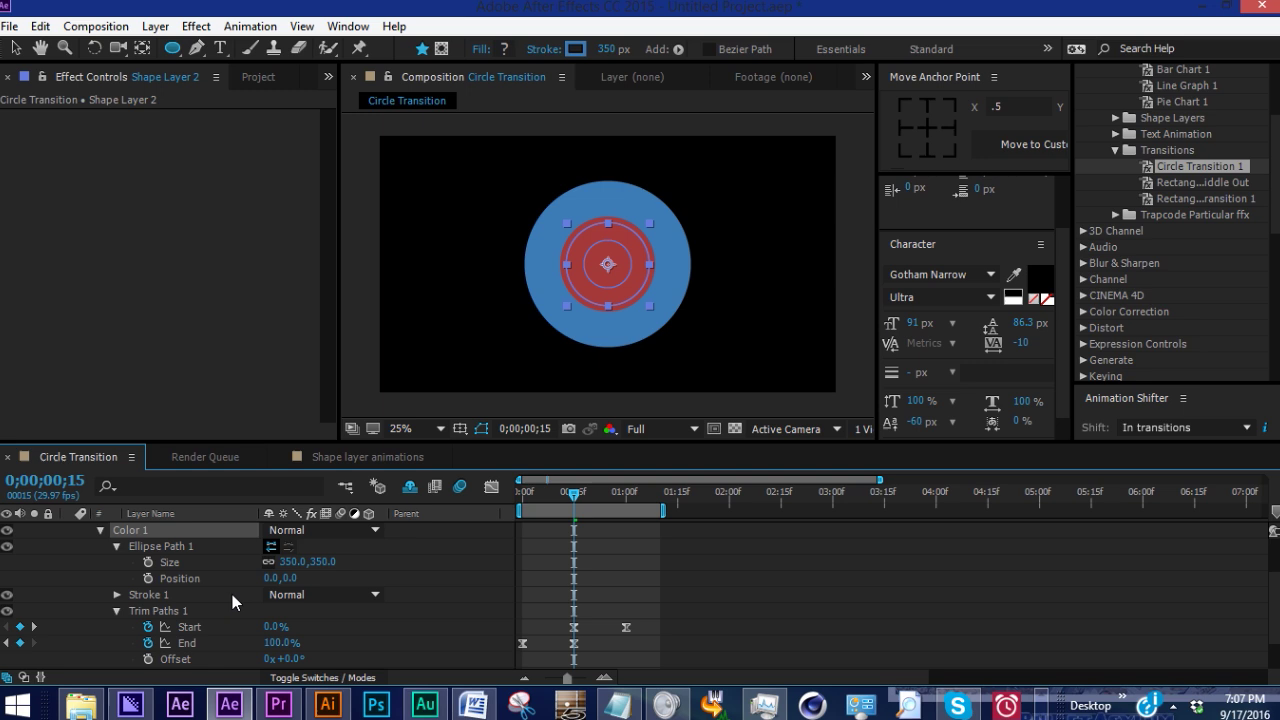
Step: Change the Color 1 stroke colour to green (3DB65A)
{"action": "left_click", "coordinate": [575, 49]}
{"action": "left_click", "coordinate": [290, 248]}
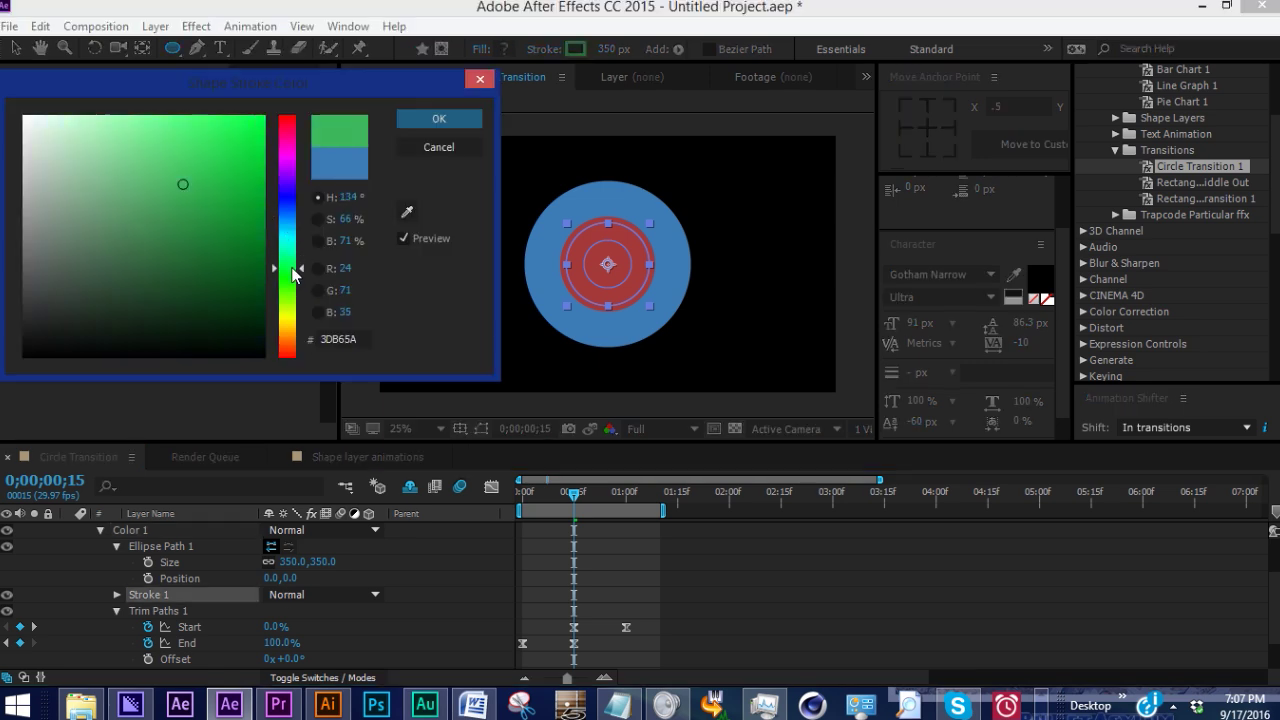
{"action": "left_click", "coordinate": [438, 119]}
Step: Set the green Color 1 ellipse size to 500 and its stroke width to 500 px
{"action": "left_click", "coordinate": [290, 561]}
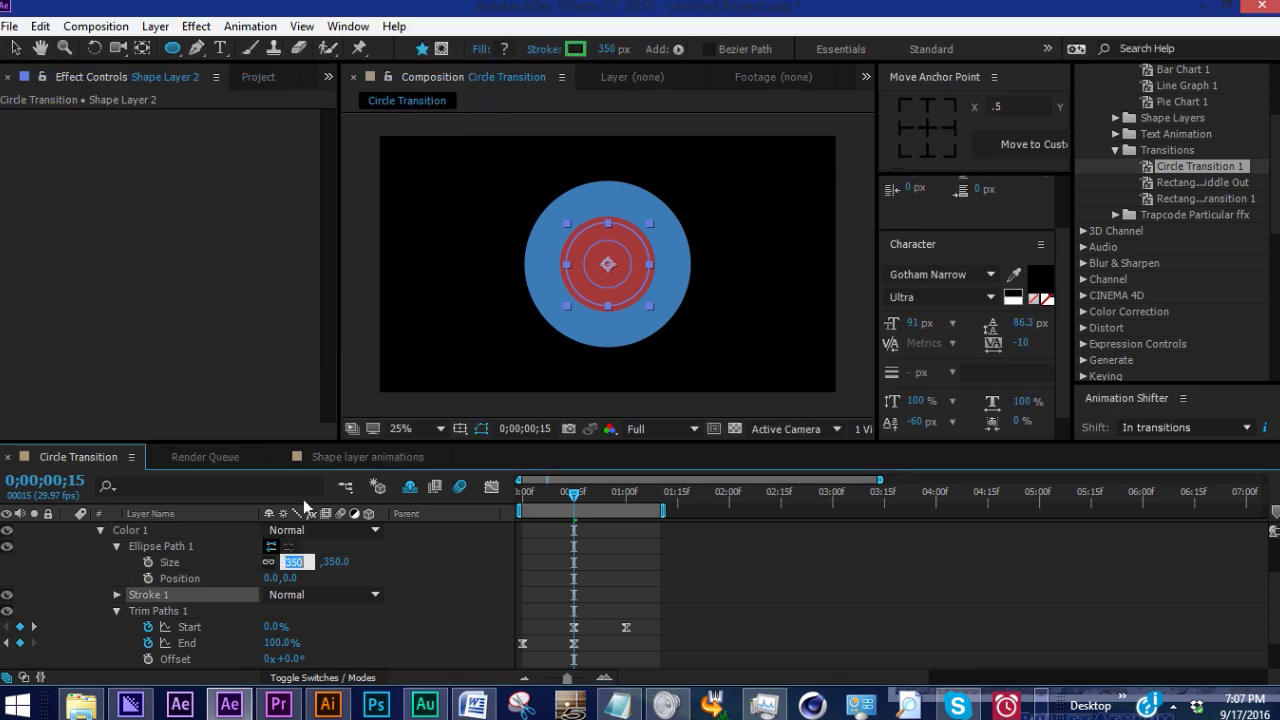
{"action": "type", "text": "500"}
{"action": "key", "text": "Return"}
{"action": "type", "text": "500"}
{"action": "key", "text": "Return"}
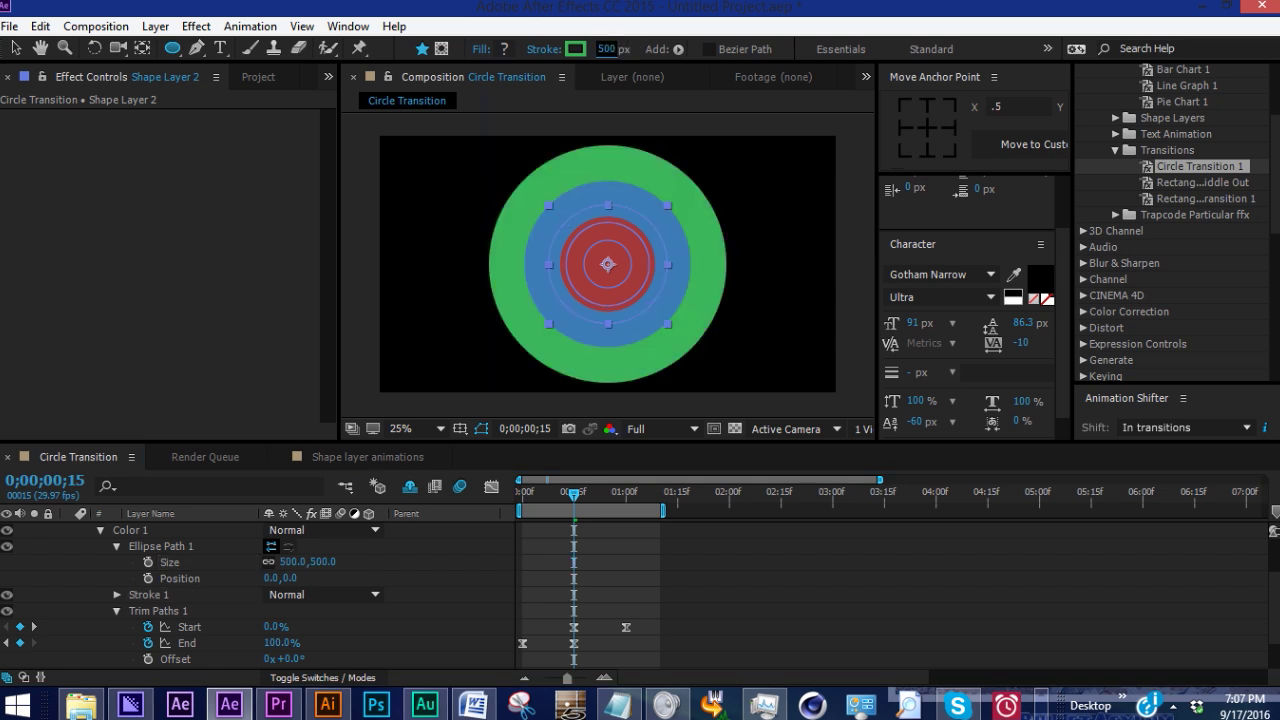
Step: Duplicate the green Color 1 group
{"action": "scroll", "coordinate": [122, 590], "scroll_direction": "up", "scroll_amount": 2}
{"action": "left_click", "coordinate": [130, 594]}
{"action": "key", "text": "ctrl+d"}
Step: Set the Color 1 ellipse size to 650 and its stroke width to 650 px
{"action": "scroll", "coordinate": [150, 616], "scroll_direction": "down", "scroll_amount": 1}
{"action": "left_click", "coordinate": [292, 594]}
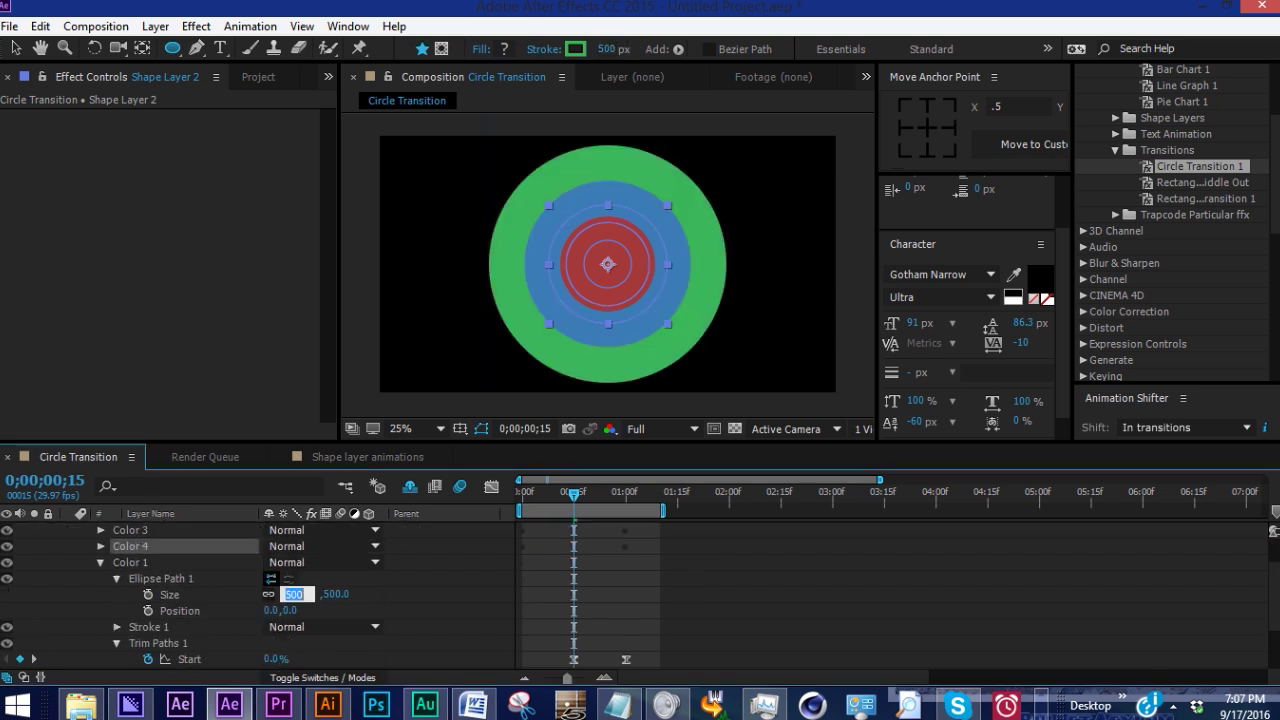
{"action": "type", "text": "650"}
{"action": "key", "text": "Return"}
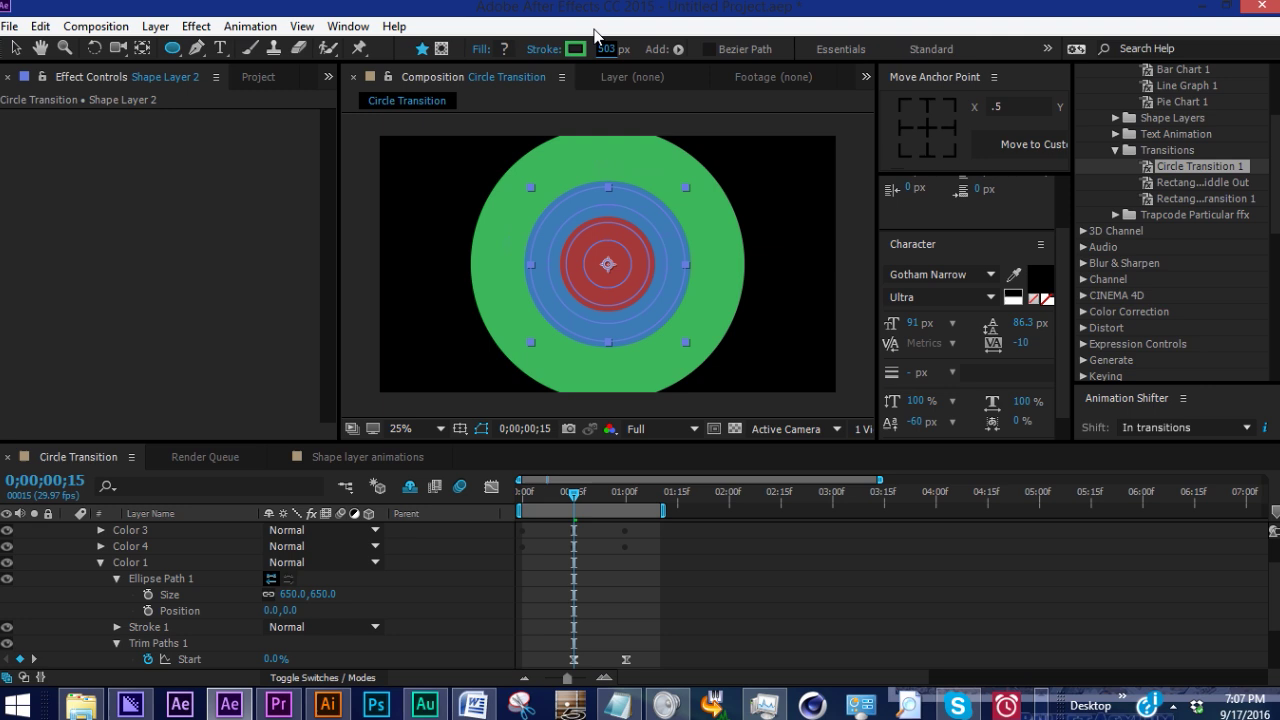
{"action": "type", "text": "650"}
{"action": "key", "text": "Return"}
Step: Change the Color 1 stroke colour to yellow-orange (F4B621)
{"action": "left_click", "coordinate": [575, 48]}
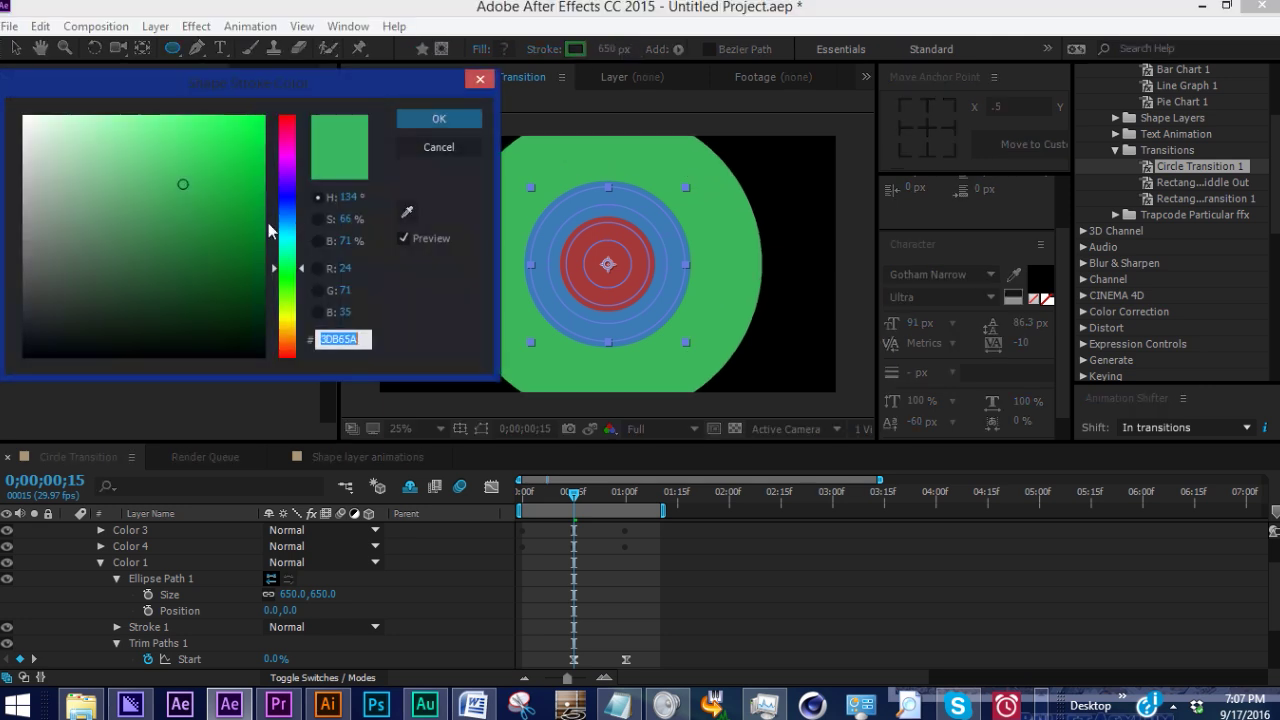
{"action": "left_click", "coordinate": [290, 312]}
{"action": "left_click", "coordinate": [288, 330]}
{"action": "left_click", "coordinate": [231, 124]}
{"action": "left_click", "coordinate": [428, 121]}
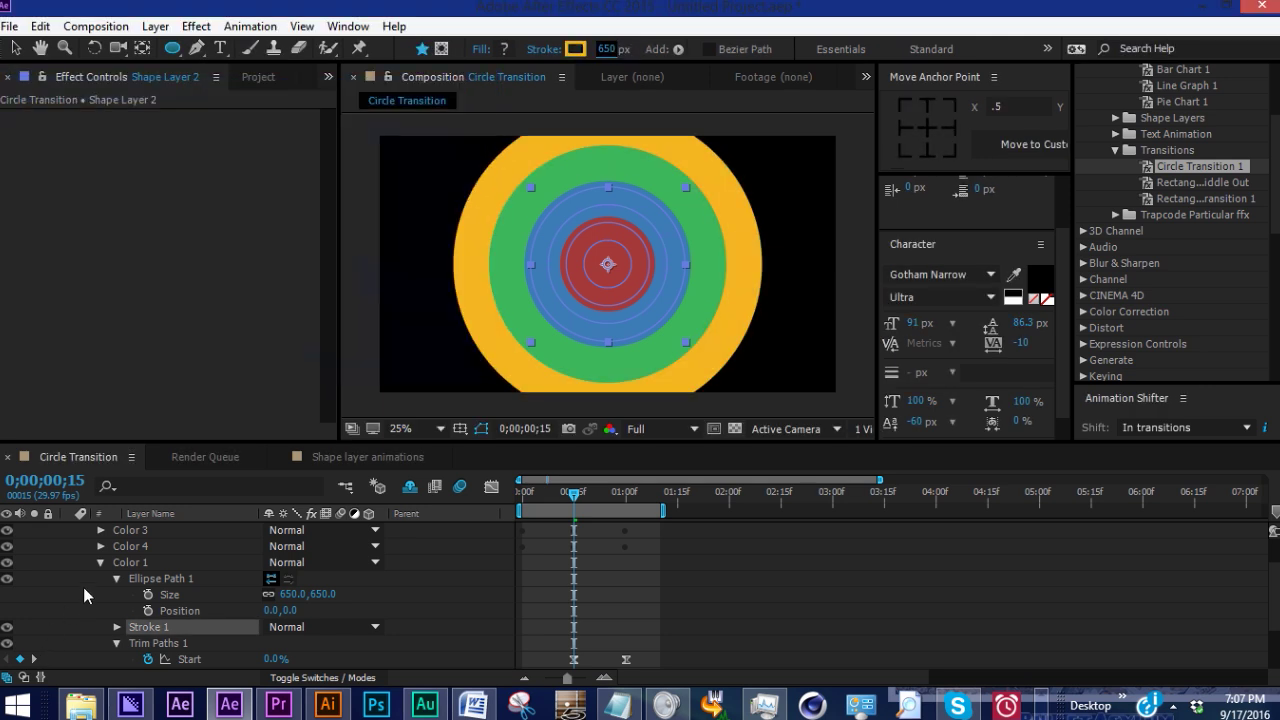
Step: Collapse the yellow Color 1 group and duplicate it
{"action": "left_click", "coordinate": [100, 563]}
{"action": "left_click", "coordinate": [131, 607]}
{"action": "key", "text": "ctrl+d"}
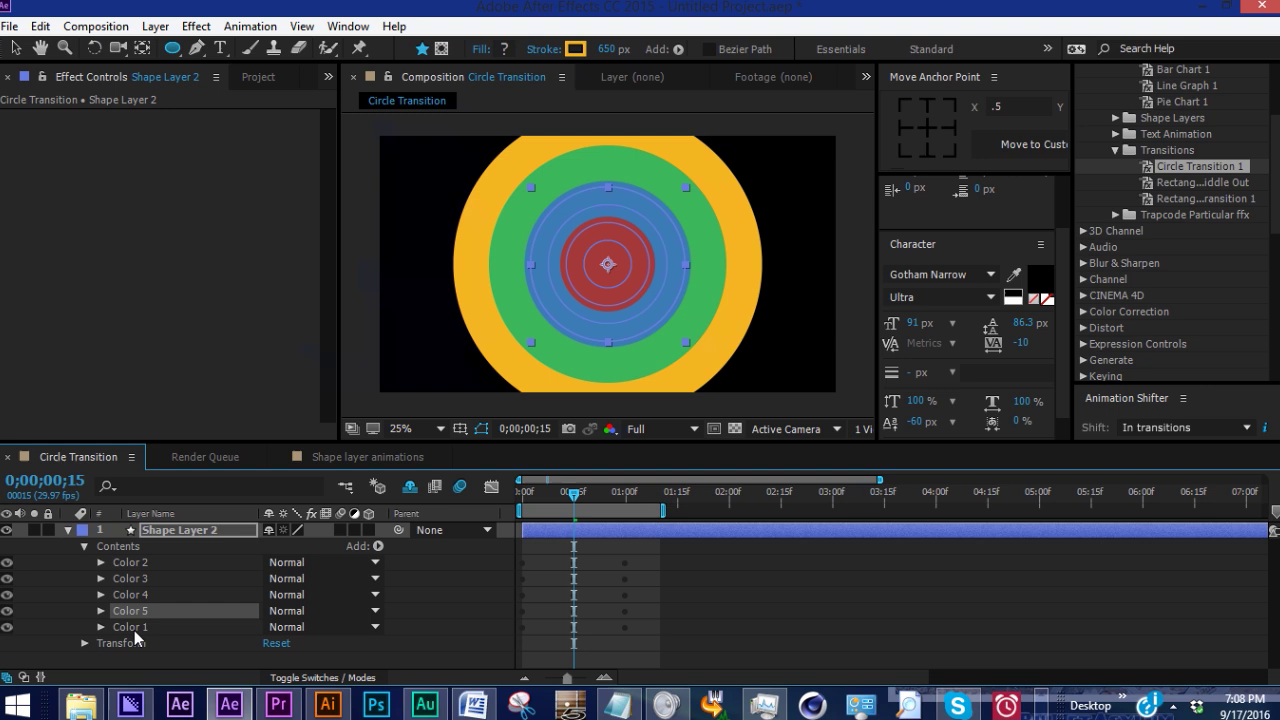
Step: Expand the Color 1 group and change its stroke colour to orange-red
{"action": "left_click", "coordinate": [101, 627]}
{"action": "left_click", "coordinate": [575, 48]}
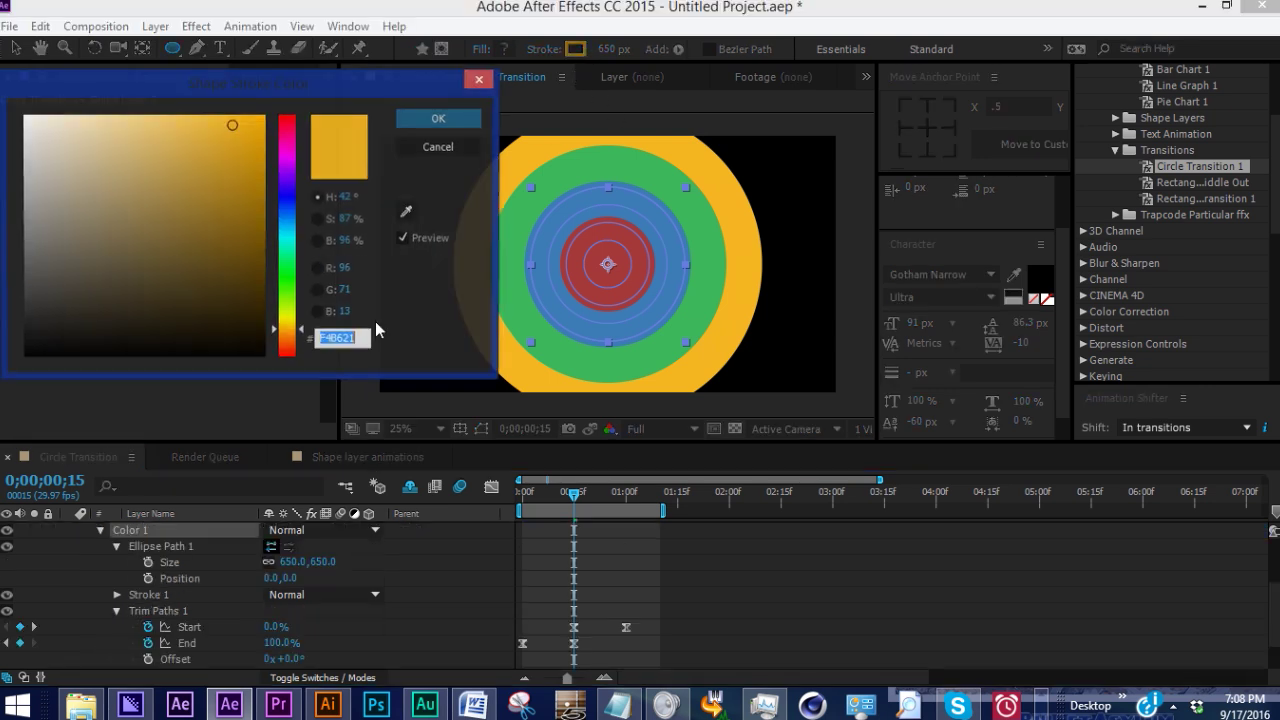
{"action": "mouse_move", "coordinate": [289, 340]}
{"action": "left_mouse_down"}
{"action": "mouse_move", "coordinate": [291, 297]}
{"action": "mouse_move", "coordinate": [289, 348]}
{"action": "left_mouse_up"}
{"action": "left_click", "coordinate": [438, 118]}
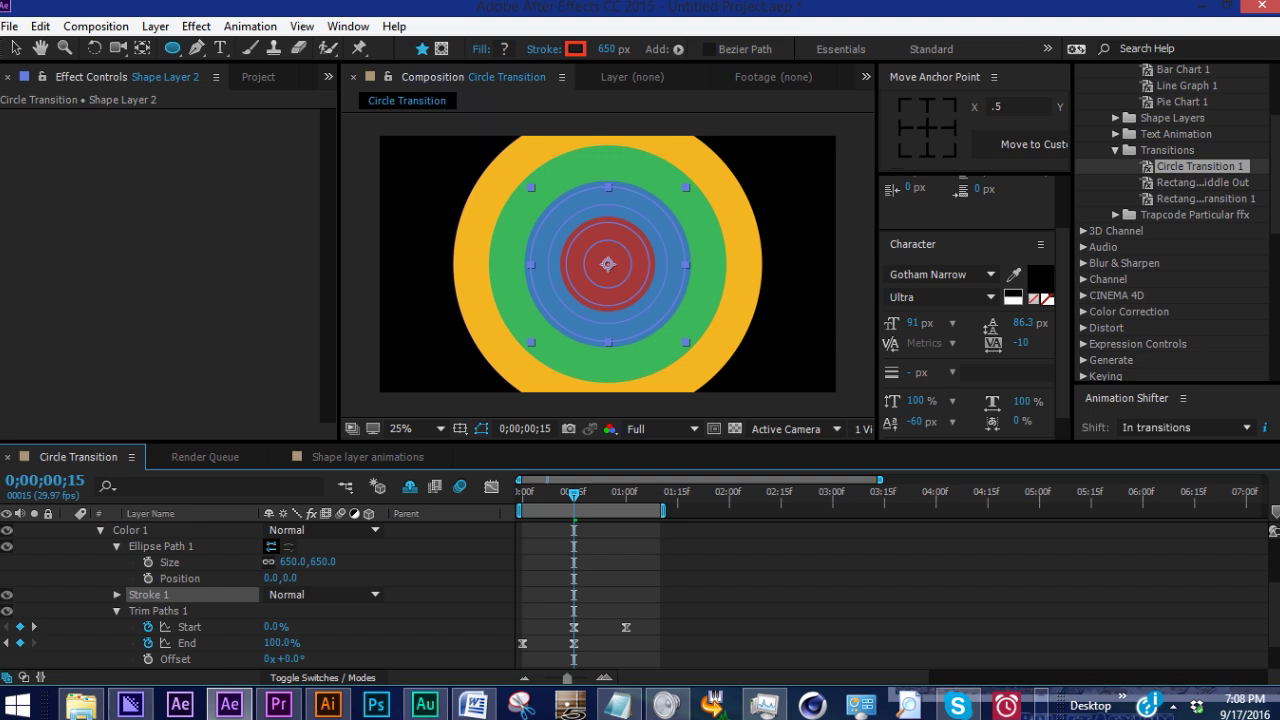
Step: Set the orange-red Color 1 ellipse size to 850 and its stroke width to 850 px
{"action": "left_click", "coordinate": [292, 561]}
{"action": "type", "text": "850"}
{"action": "left_click", "coordinate": [607, 48]}
{"action": "type", "text": "850"}
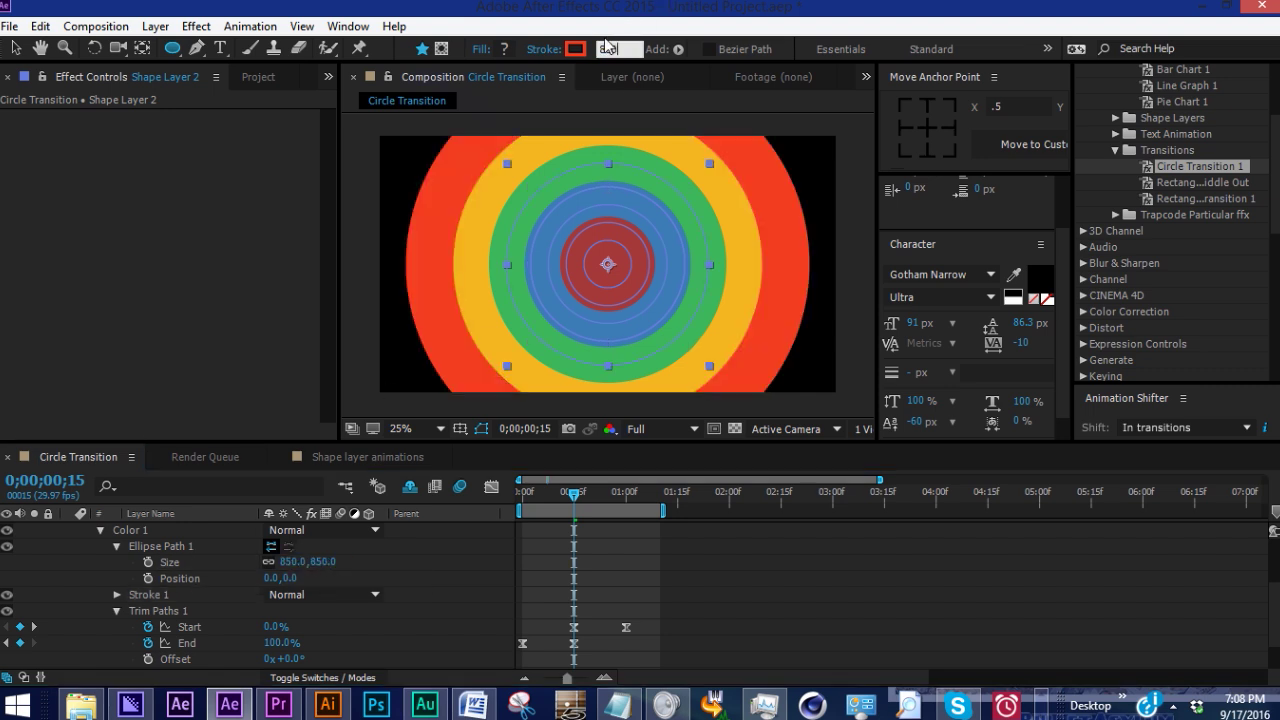
Step: Collapse the orange-red Color 1 group, duplicate it, and expand the bottommost Color 1 group
{"action": "scroll", "coordinate": [105, 578], "scroll_direction": "up", "scroll_amount": 1}
{"action": "left_click", "coordinate": [102, 579]}
{"action": "left_click", "coordinate": [123, 627]}
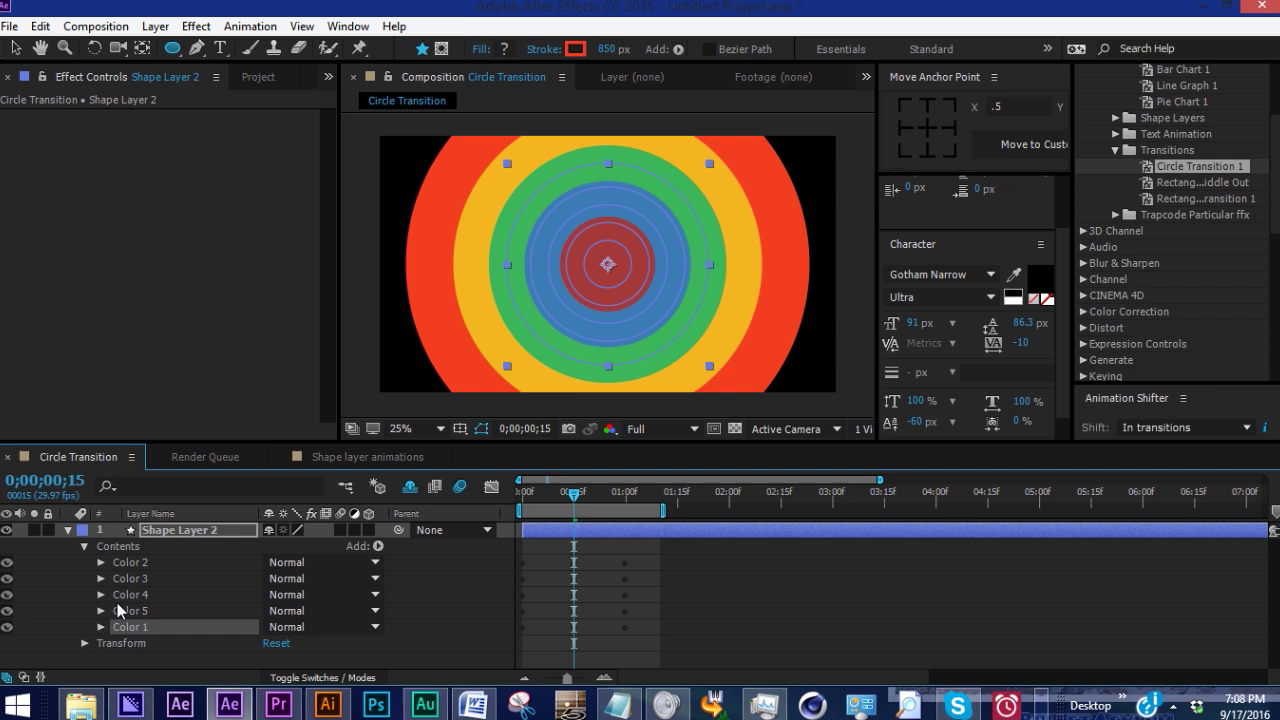
{"action": "key", "text": "ctrl+d"}
{"action": "left_click", "coordinate": [127, 643]}
{"action": "left_click", "coordinate": [101, 643]}
Step: Set the Color 1 ellipse size to 1200 and its stroke width to 1200 px
{"action": "left_click", "coordinate": [292, 562]}
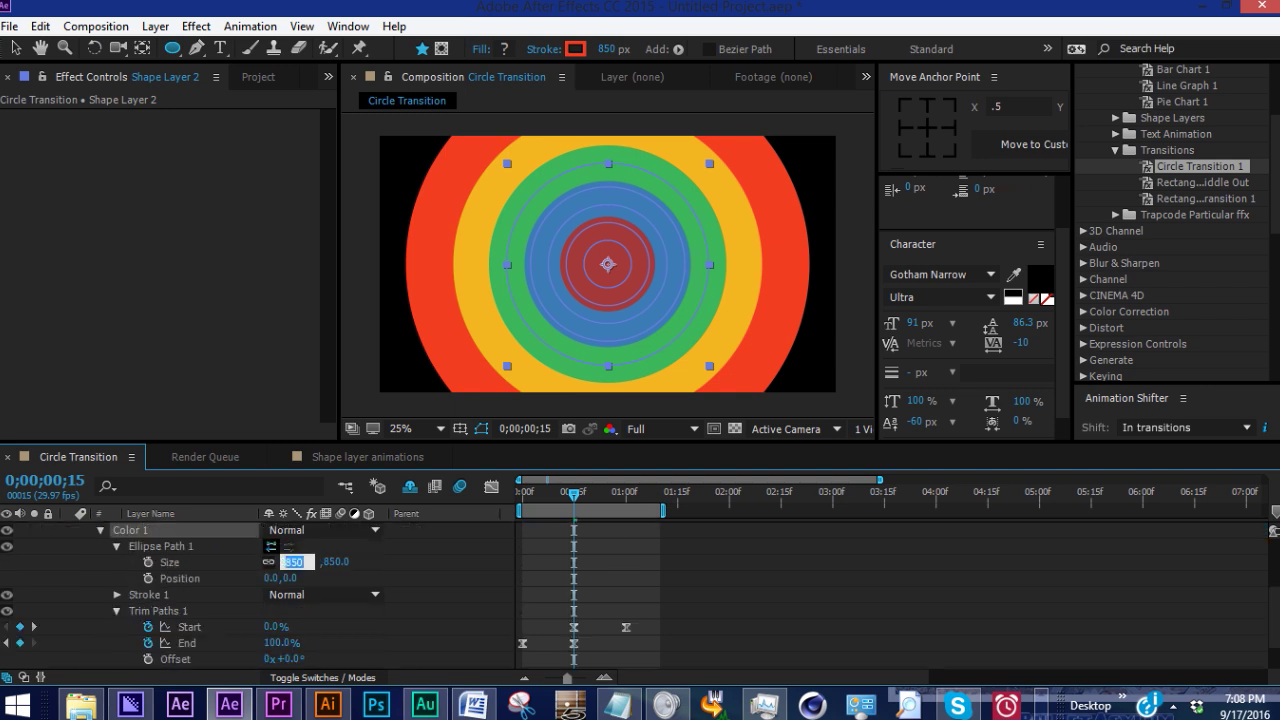
{"action": "type", "text": "1200"}
{"action": "left_click", "coordinate": [607, 49]}
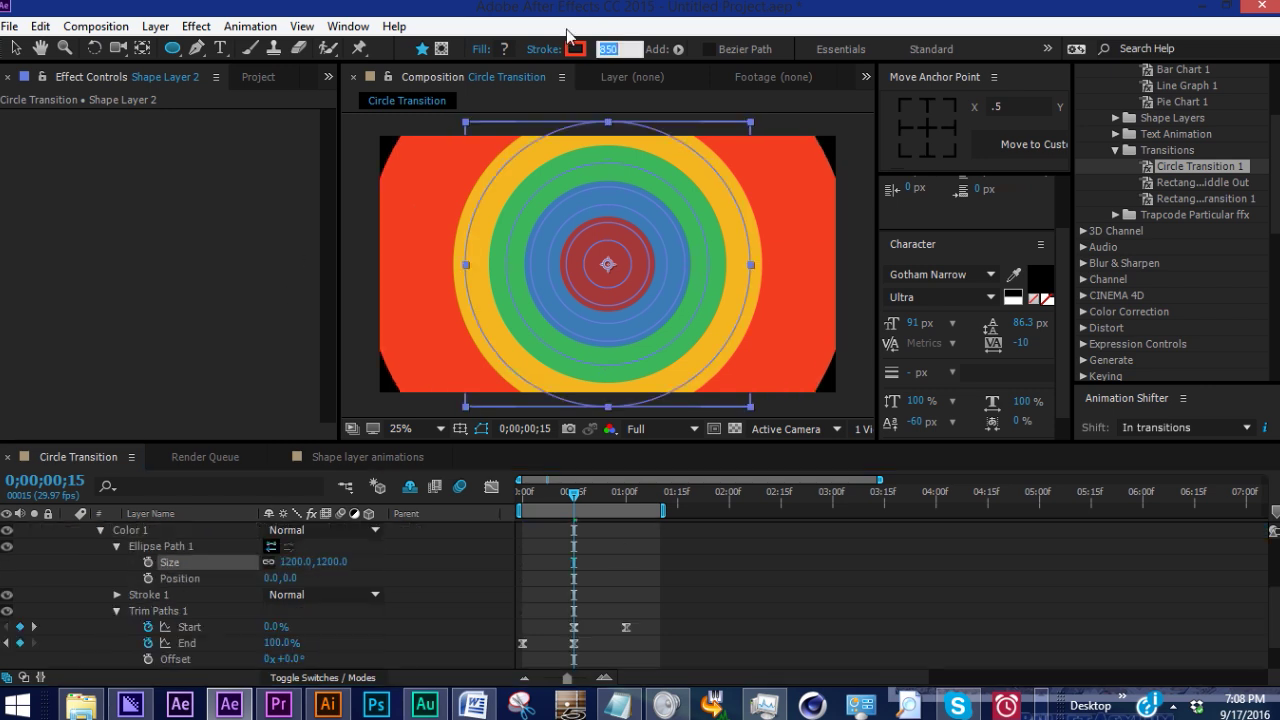
{"action": "type", "text": "1200"}
Step: Change the Color 1 stroke colour to a very light grey and preview the animation from frame 0
{"action": "left_click", "coordinate": [575, 48]}
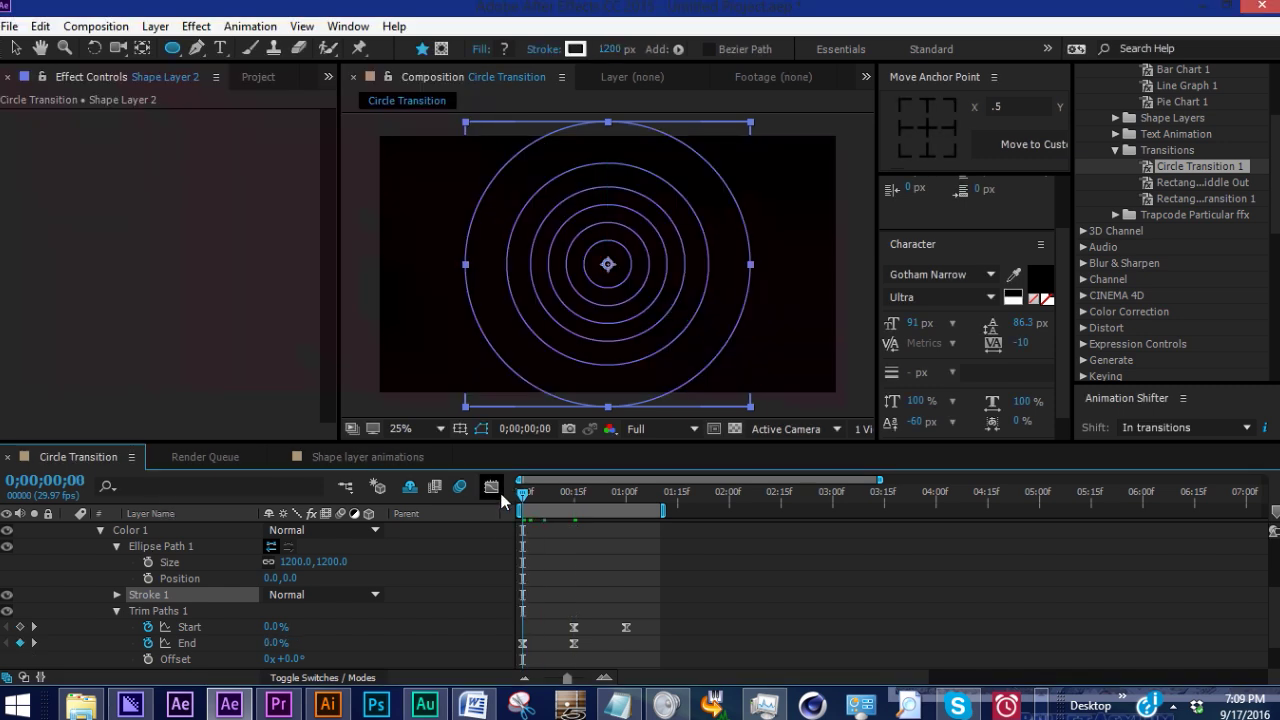
{"action": "key", "text": "space"}
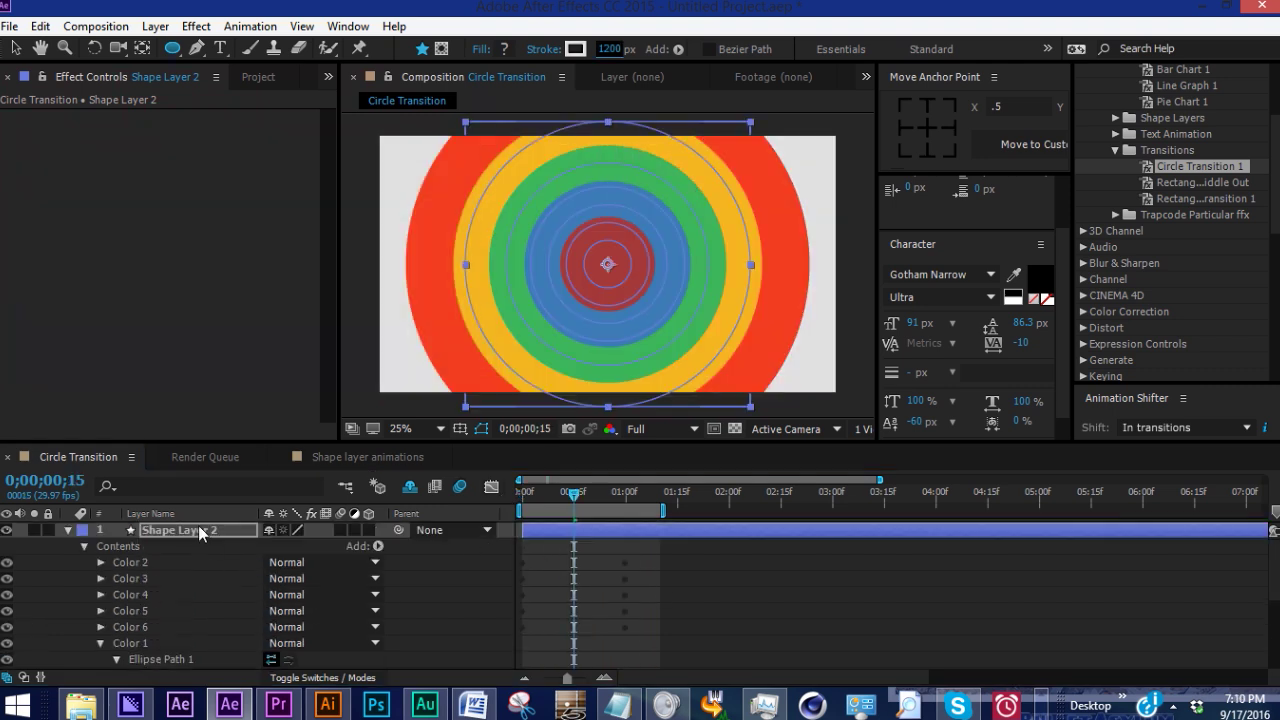
Step: Reveal all keyframes of Shape Layer 2, enlarge the timeline area to fit them, and return to frame 0
{"action": "left_click", "coordinate": [200, 530]}
{"action": "key", "text": "u"}
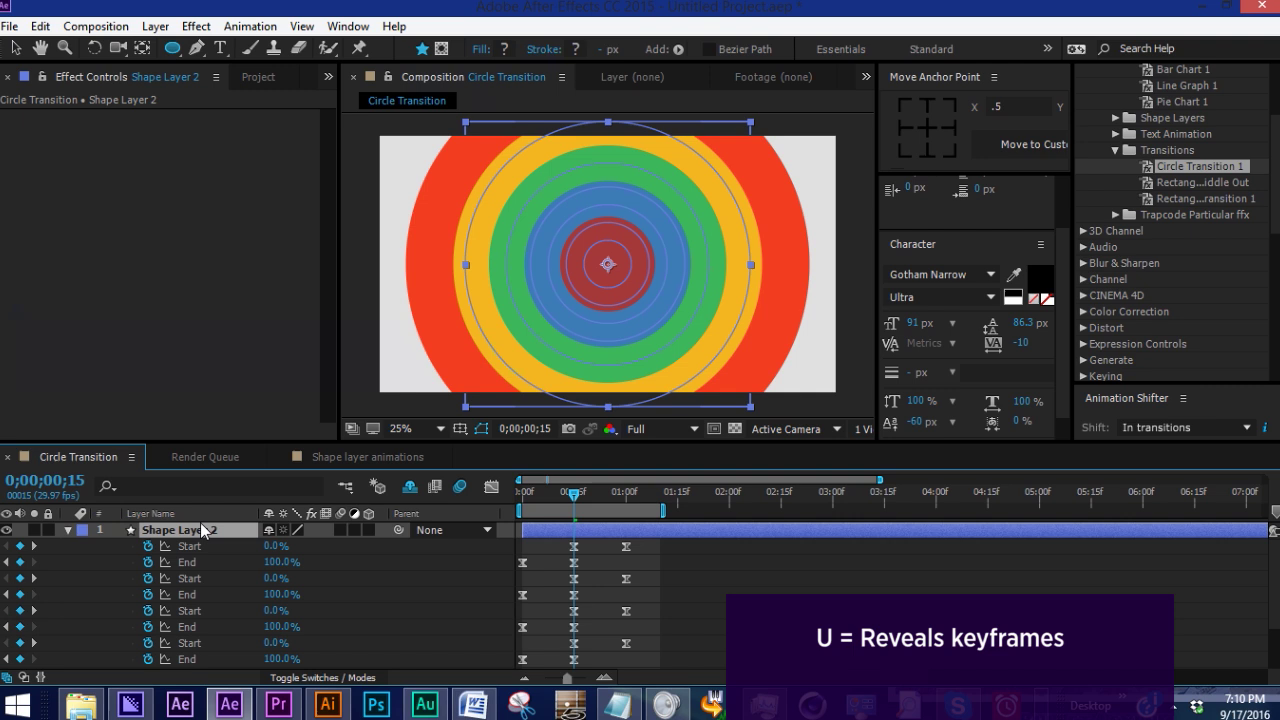
{"action": "left_click_drag", "start_coordinate": [500, 442], "coordinate": [510, 339]}
{"action": "left_click_drag", "start_coordinate": [538, 396], "coordinate": [507, 398]}
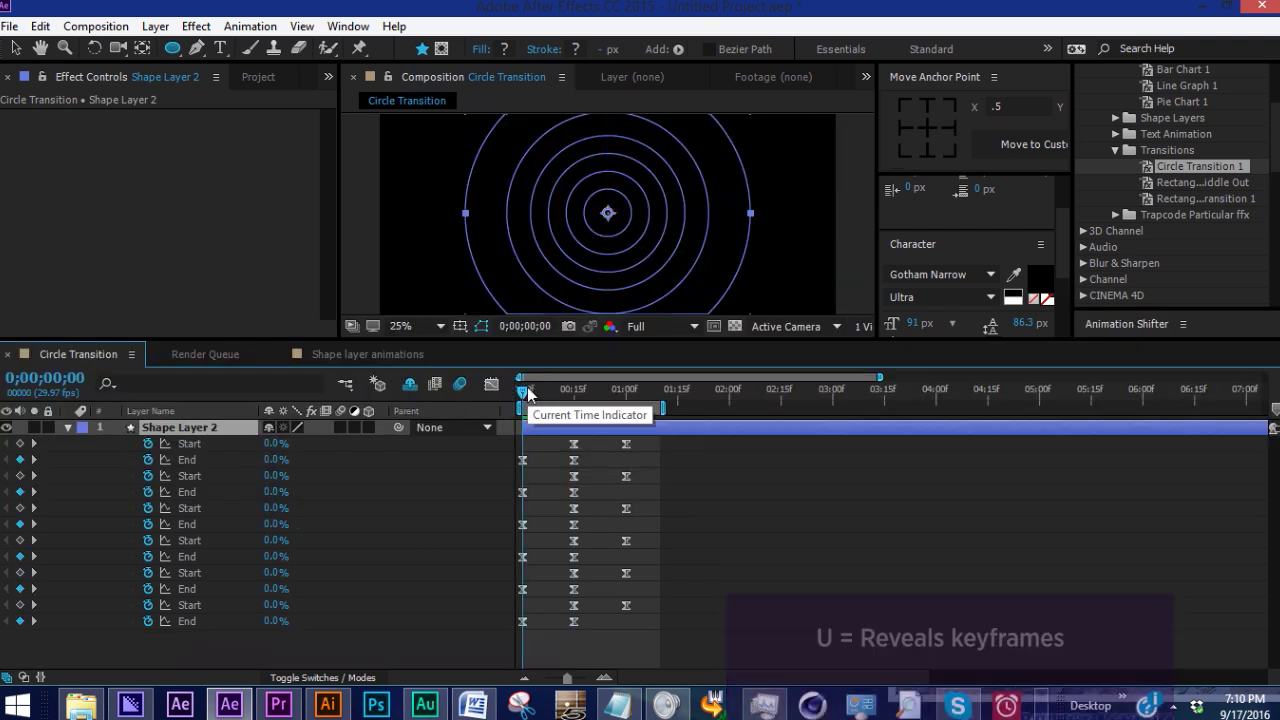
Step: Stagger the colour groups' Trim Paths keyframes about three frames apart, starting the second group's End keyframes at frame 3
{"action": "left_click_drag", "start_coordinate": [528, 393], "coordinate": [530, 393]}
{"action": "mouse_move", "coordinate": [680, 470]}
{"action": "left_mouse_down"}
{"action": "mouse_move", "coordinate": [524, 491]}
{"action": "mouse_move", "coordinate": [537, 490]}
{"action": "left_mouse_up"}
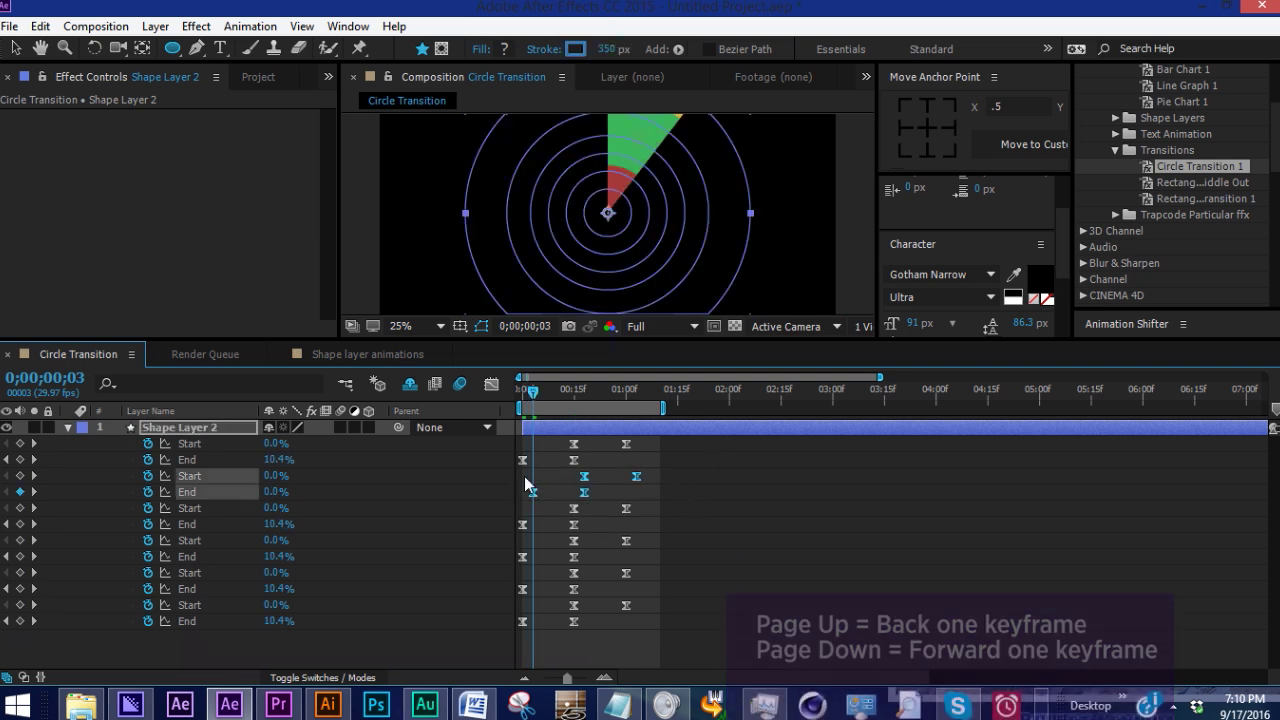
{"action": "key", "text": "space"}
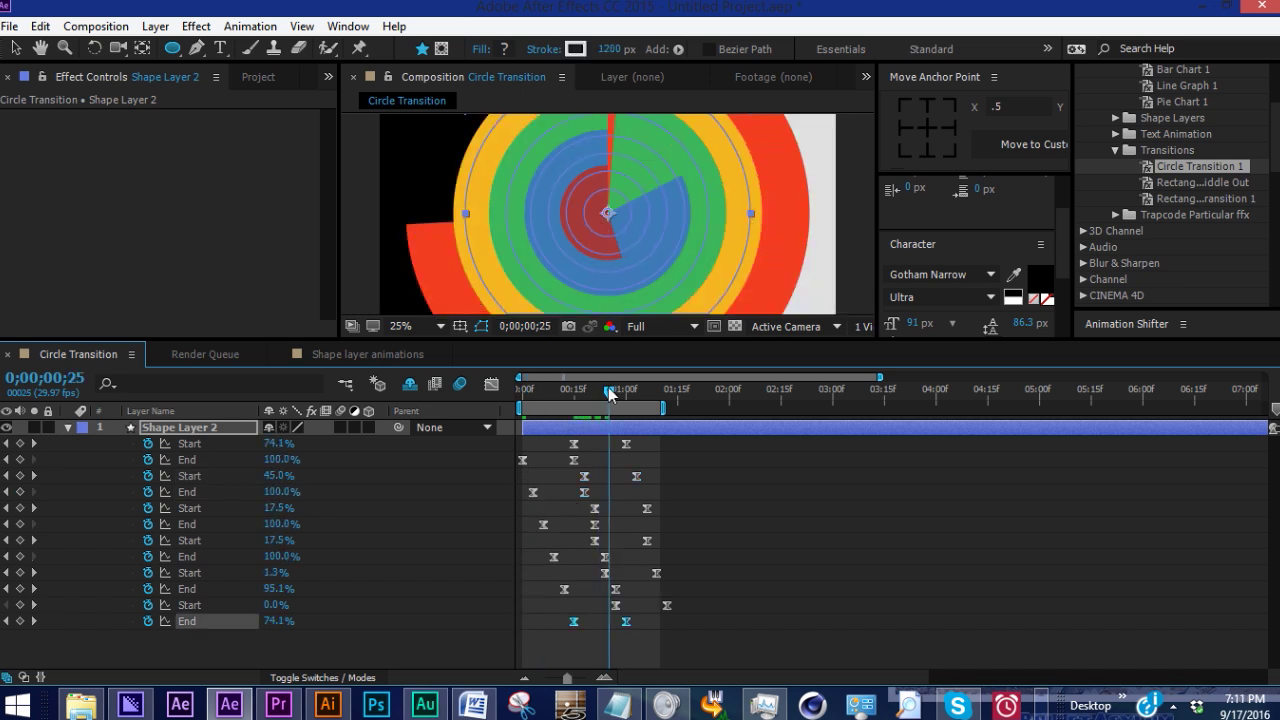
Step: Return to frame 0, enlarge the composition view again and preview the staggered colour animation
{"action": "left_click_drag", "start_coordinate": [612, 395], "coordinate": [490, 397]}
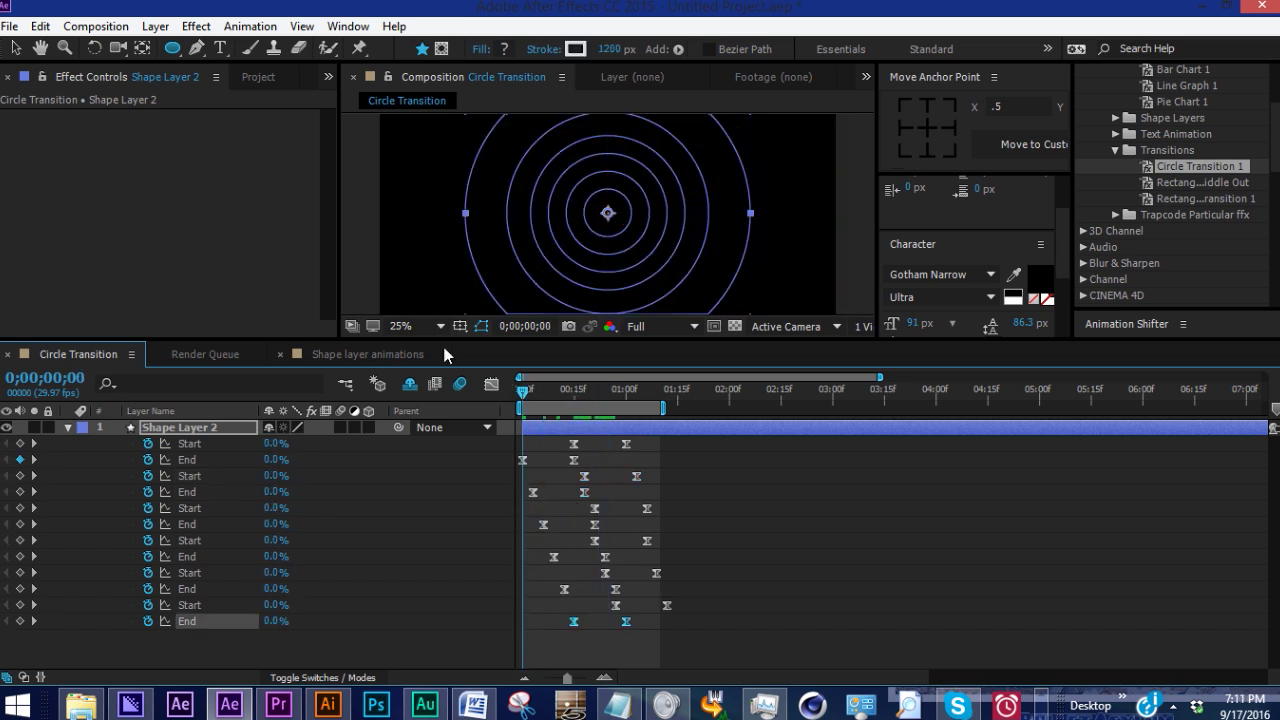
{"action": "left_click_drag", "start_coordinate": [446, 349], "coordinate": [446, 447]}
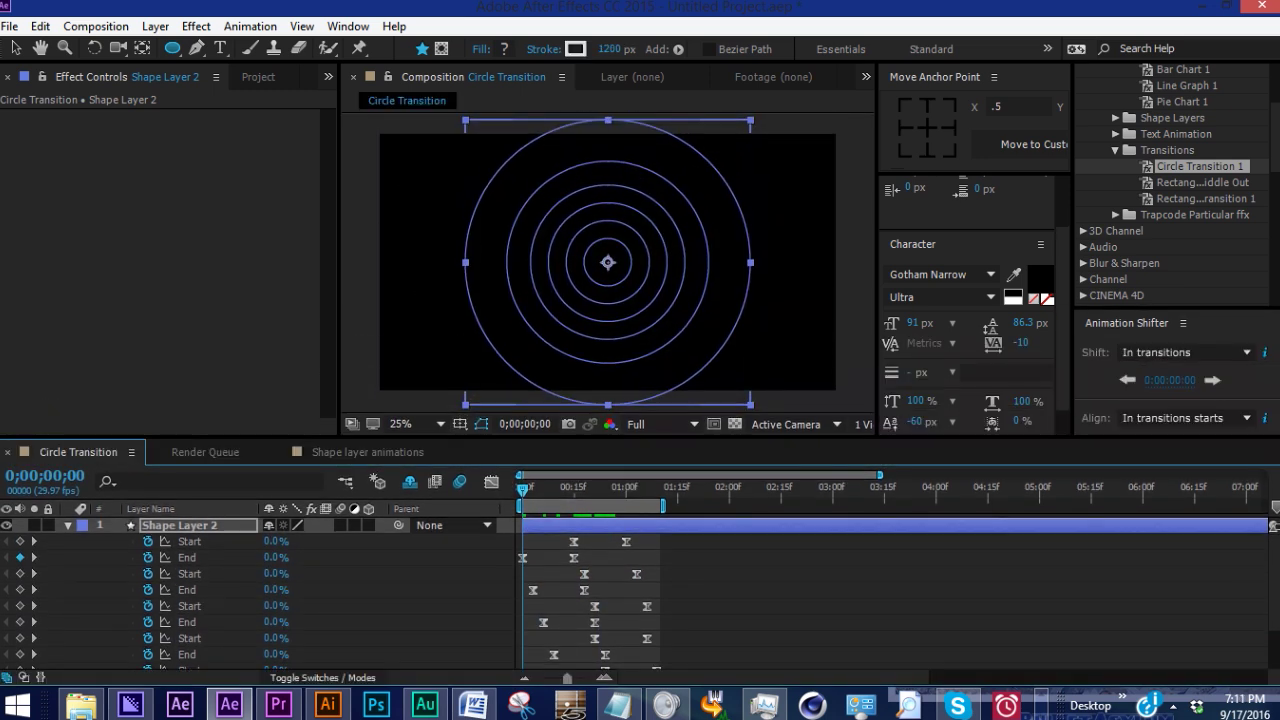
{"action": "key", "text": "space"}
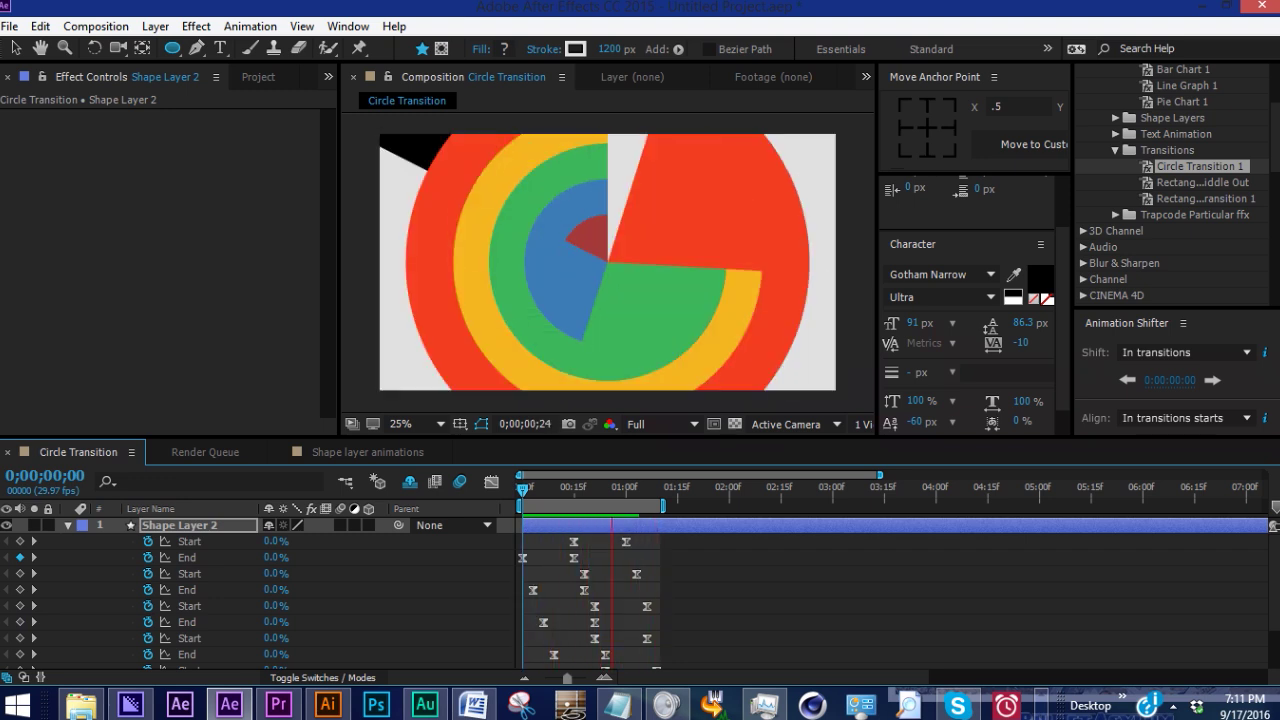
{"action": "key", "text": "space"}
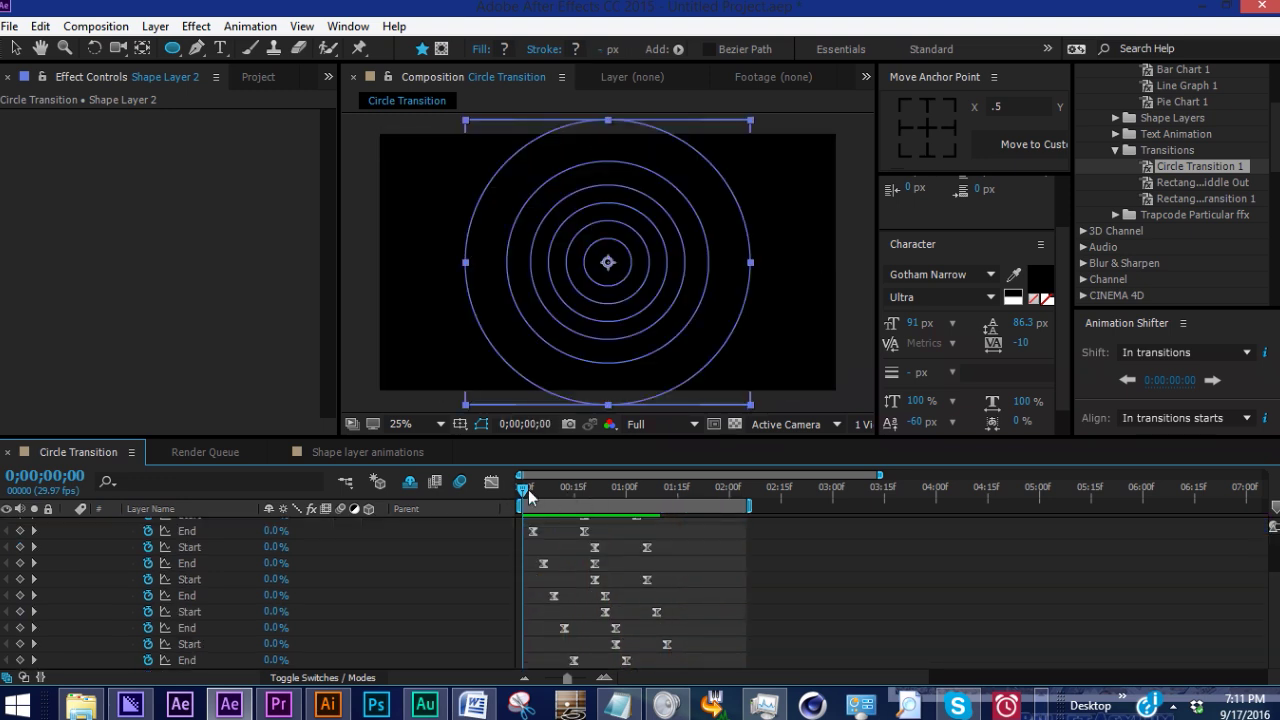
Step: Delete both Start keyframes of the last, light grey group and preview the transition from frame 0
{"action": "left_click_drag", "start_coordinate": [523, 492], "coordinate": [664, 512]}
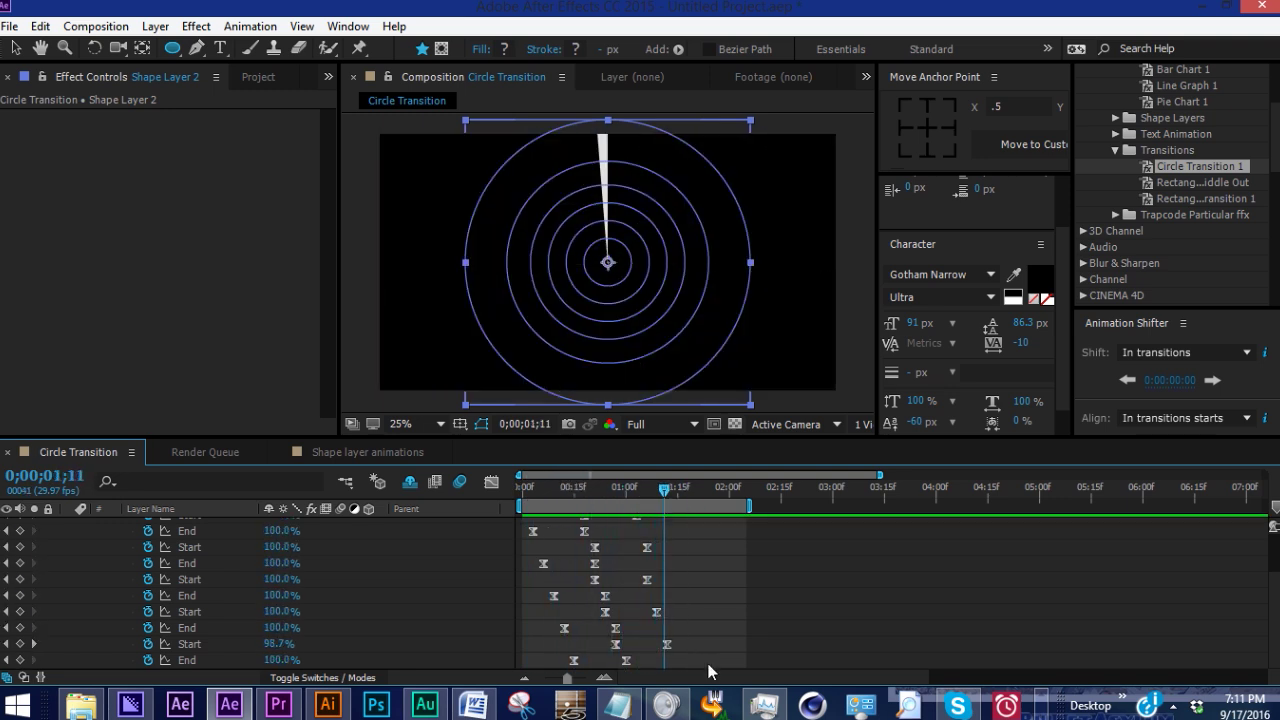
{"action": "left_click", "coordinate": [601, 644]}
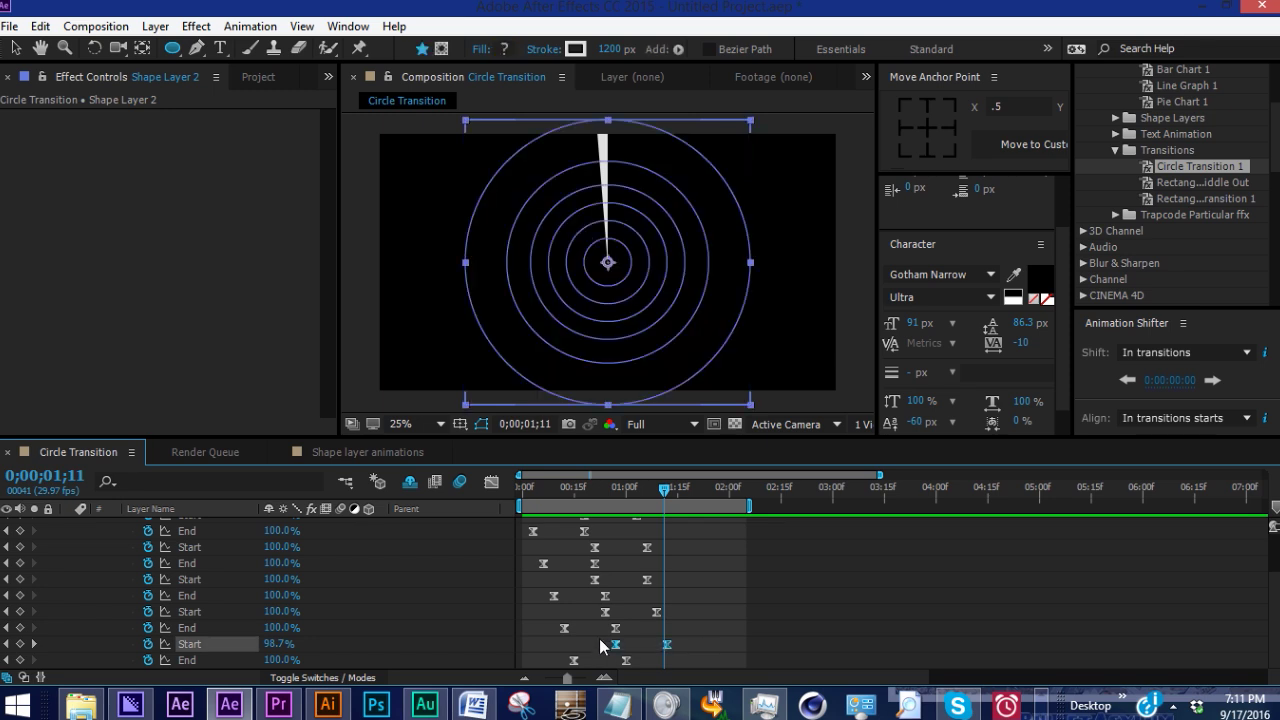
{"action": "key", "text": "Delete"}
{"action": "key", "text": "Home"}
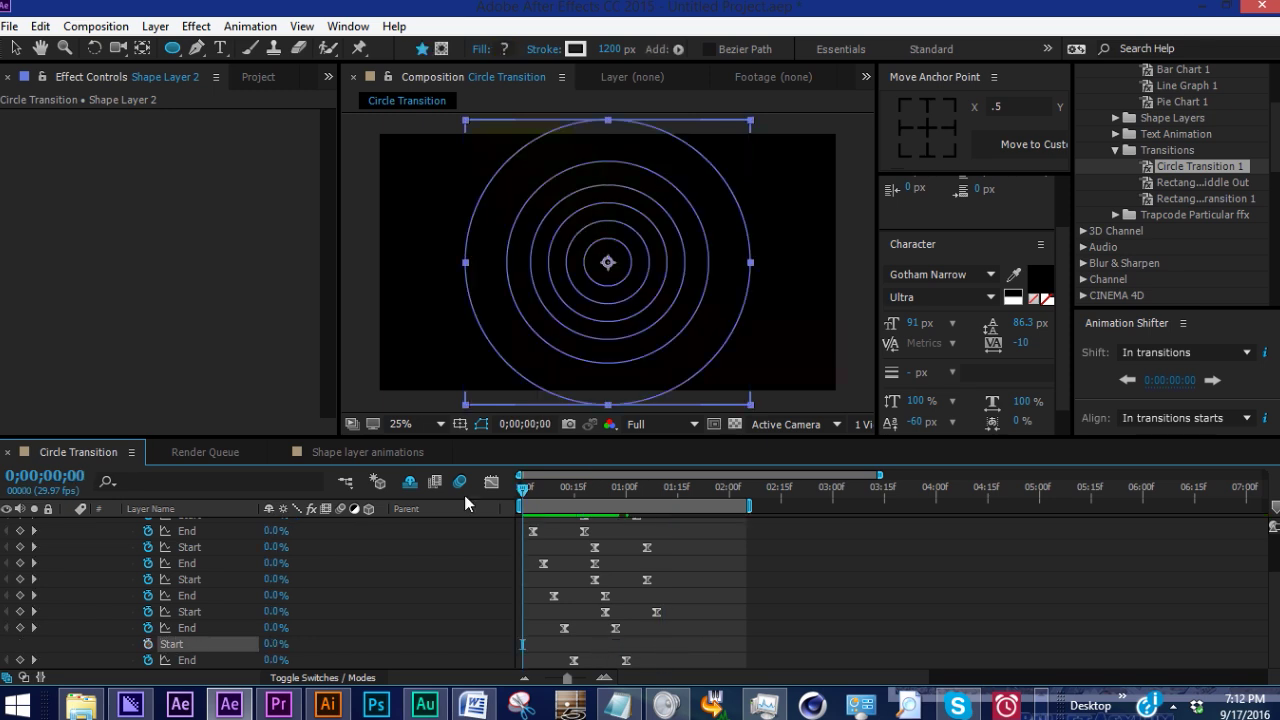
{"action": "key", "text": "space"}
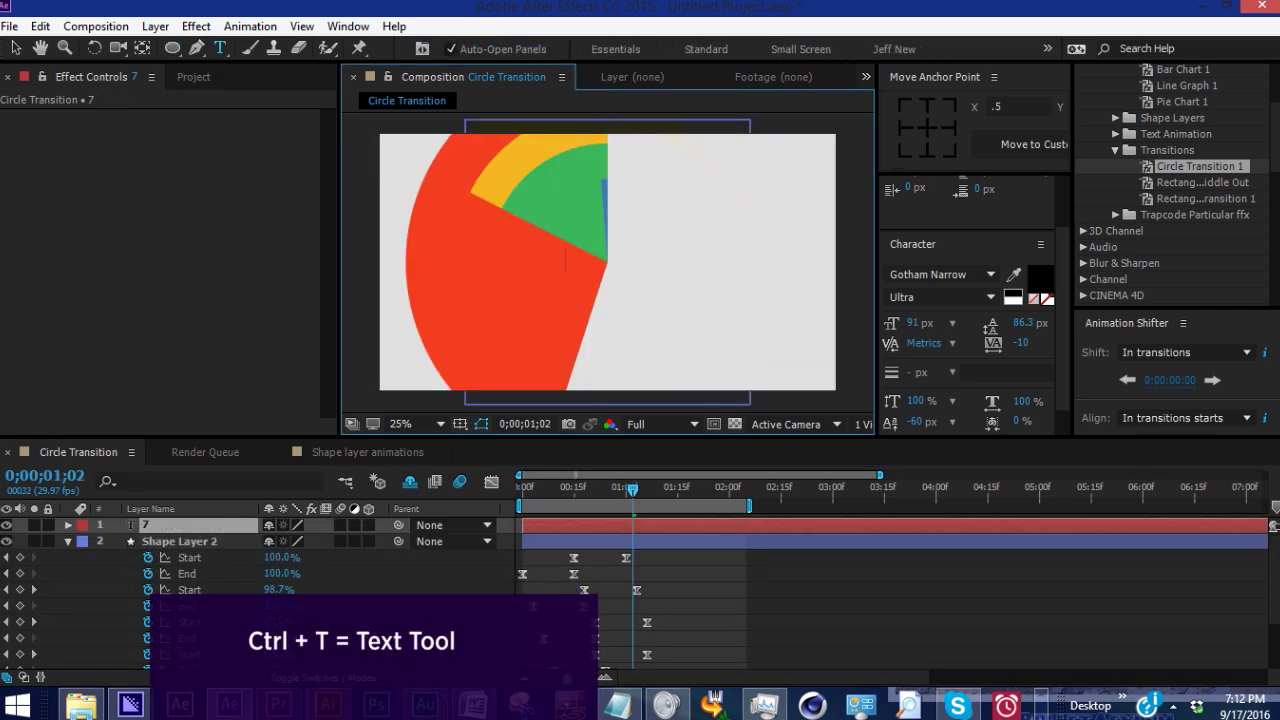
Step: Complete the title text "7 minute ae tutorials" and centre the text layer horizontally and vertically in the composition
{"action": "type", "text": "inute ae tutorials"}
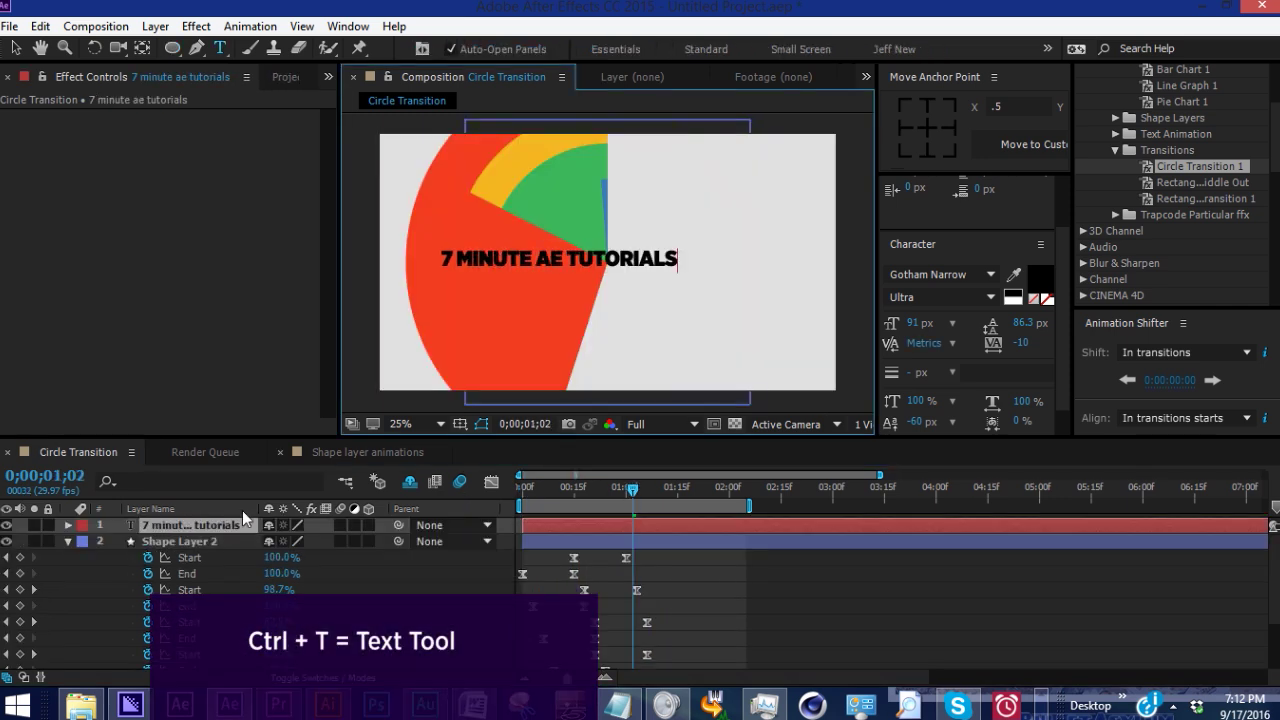
{"action": "left_click", "coordinate": [198, 529]}
{"action": "left_click", "coordinate": [928, 128]}
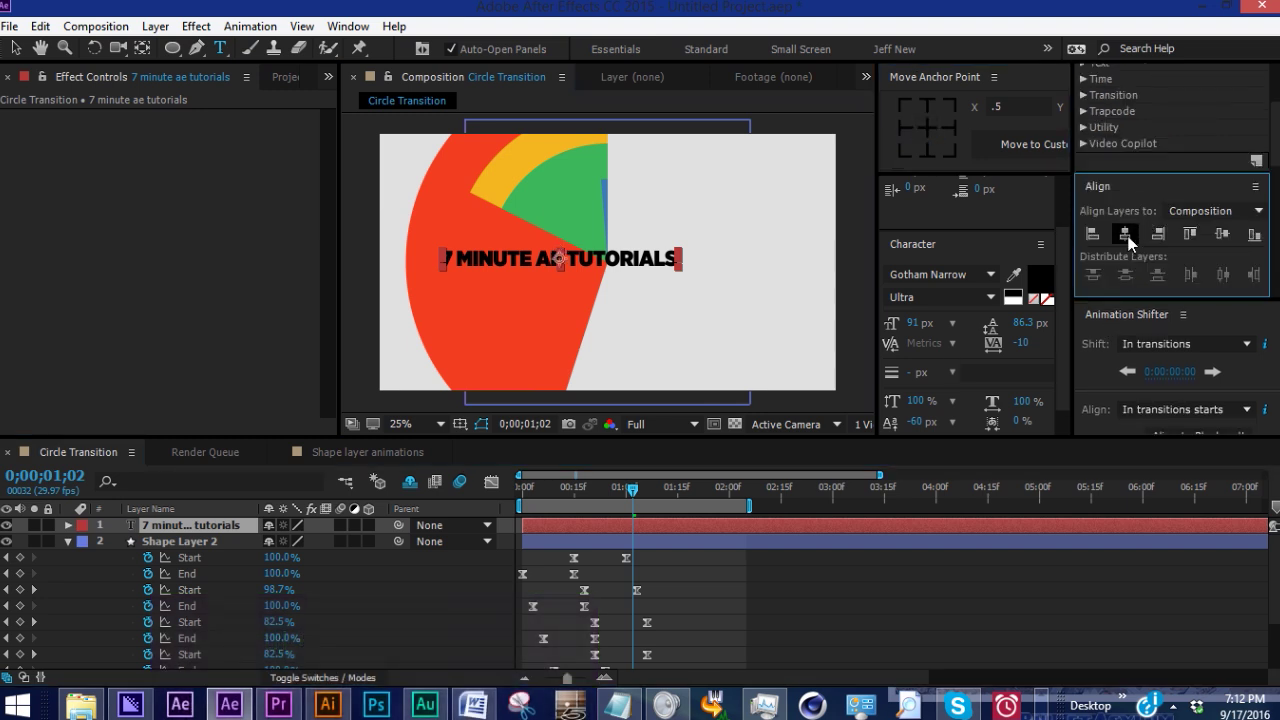
{"action": "left_click", "coordinate": [1127, 237]}
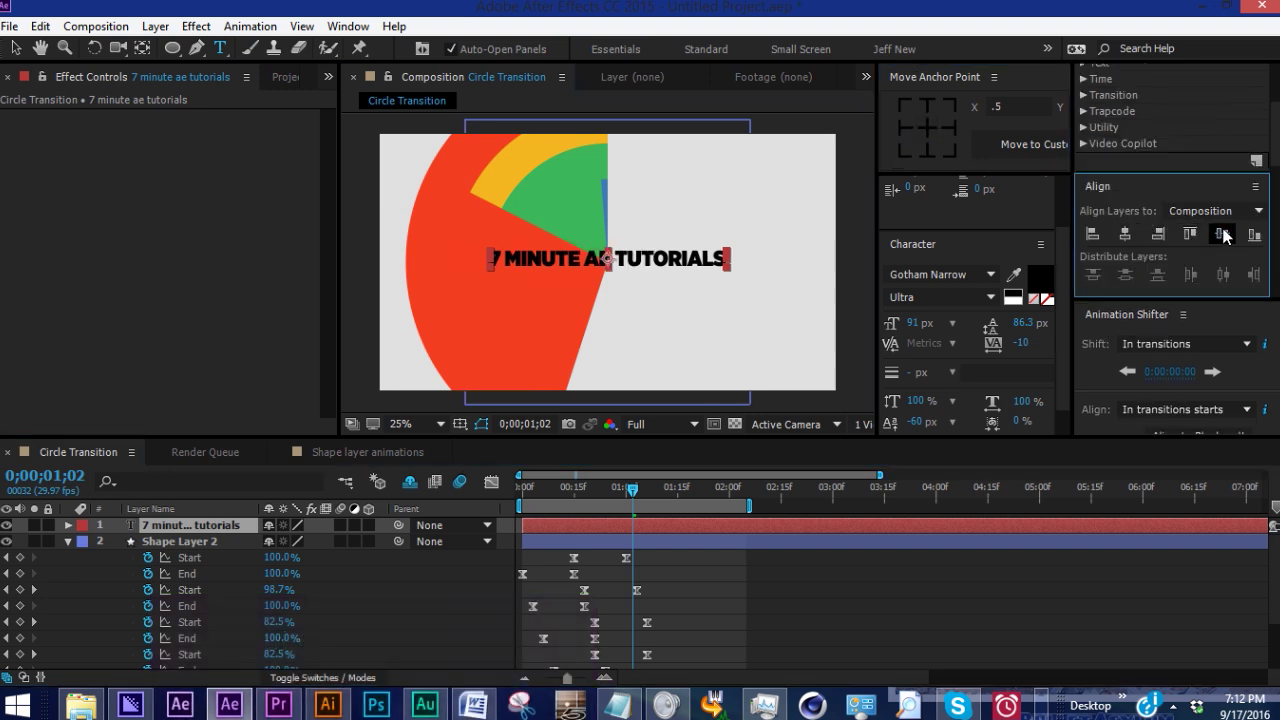
{"action": "left_click", "coordinate": [1222, 234]}
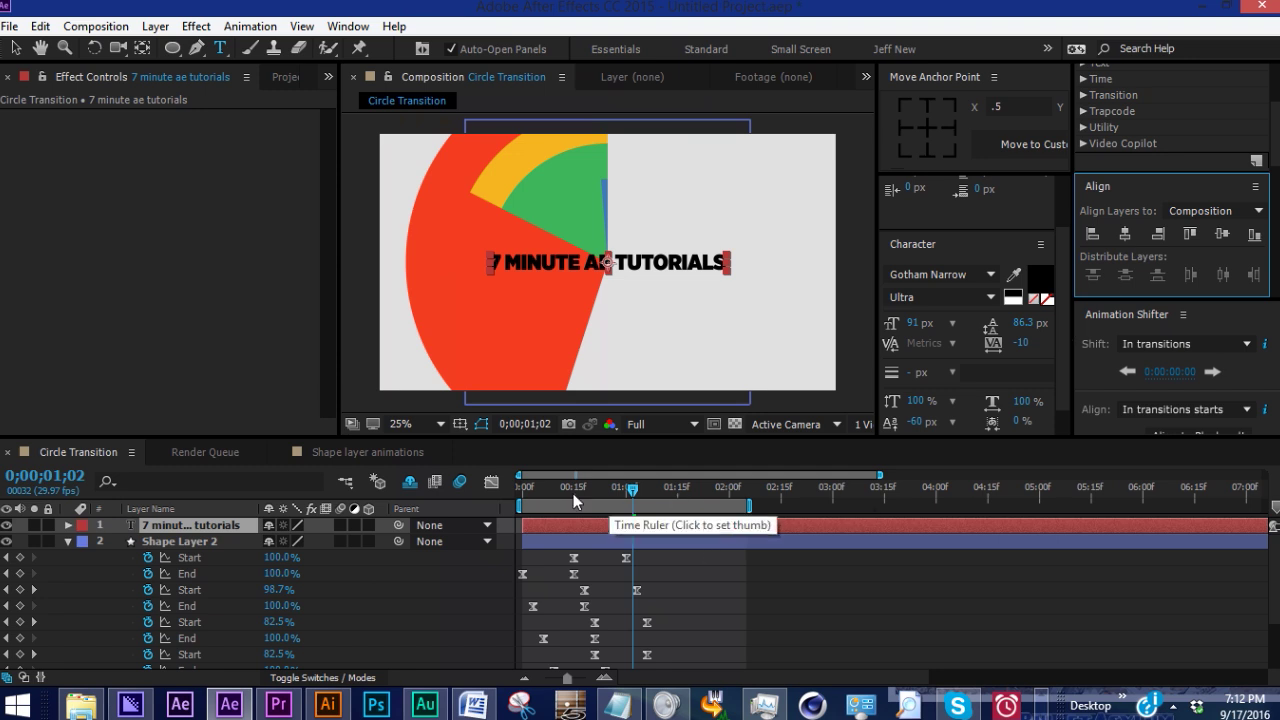
Step: Start the title layer at 0;00;01;06, check the timing against the circle transition, and shift its start to 0;00;01;00
{"action": "left_click_drag", "start_coordinate": [573, 493], "coordinate": [648, 492]}
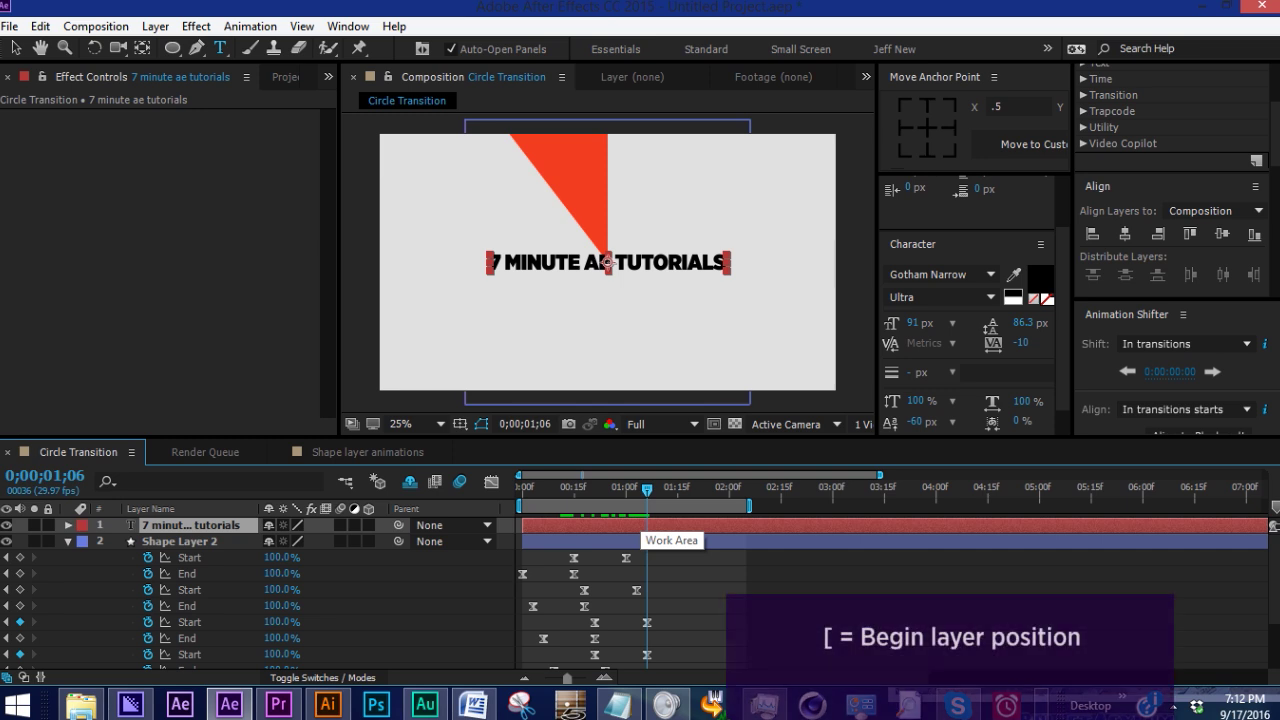
{"action": "key", "text": "bracketleft"}
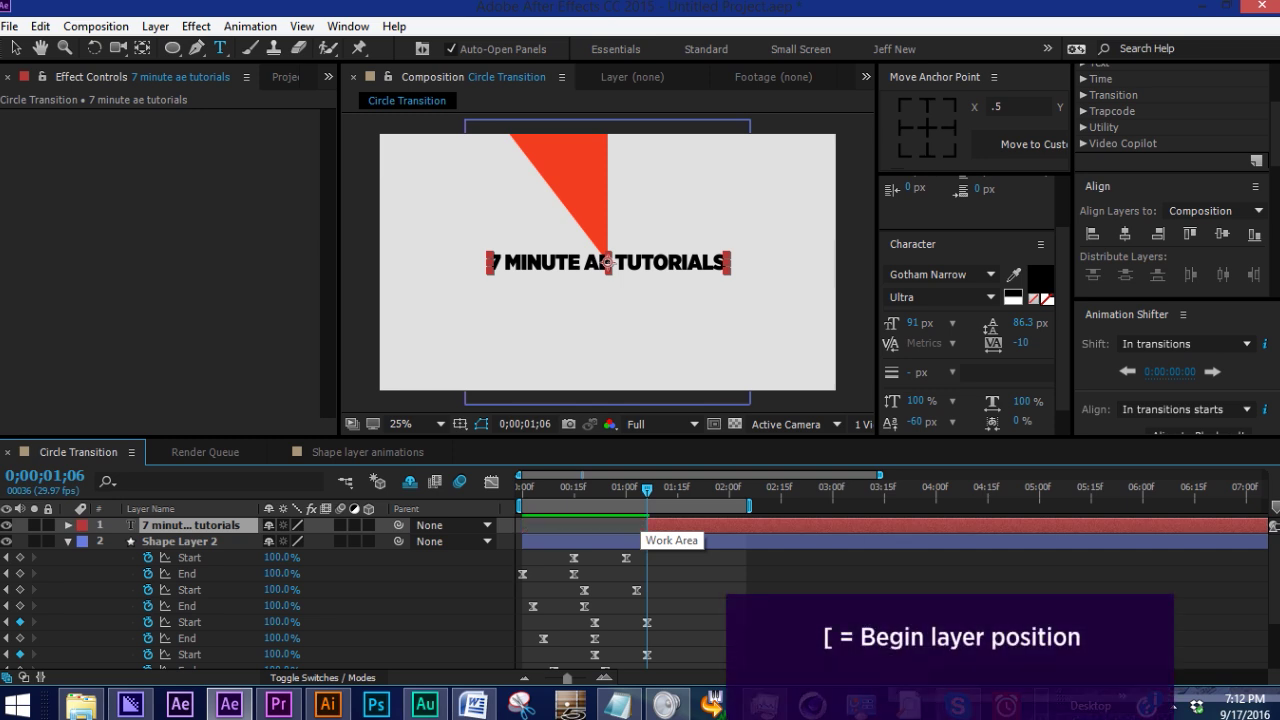
{"action": "left_click", "coordinate": [576, 490]}
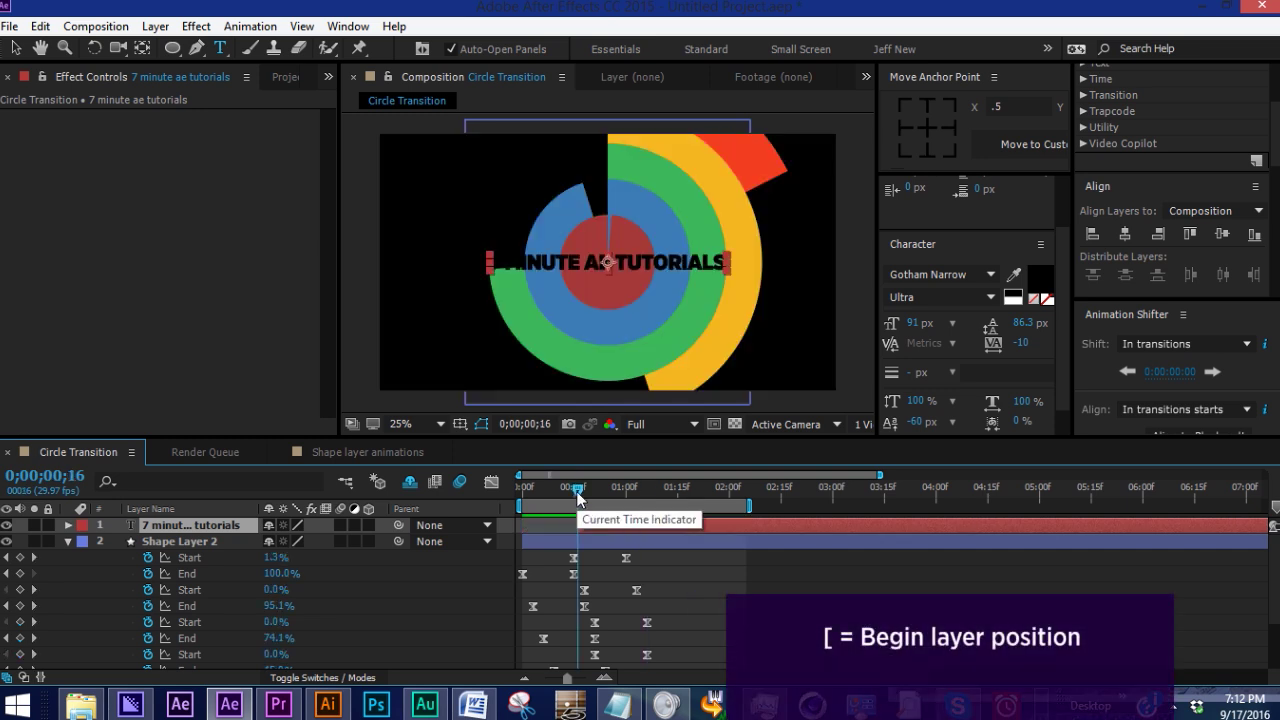
{"action": "left_click", "coordinate": [540, 486]}
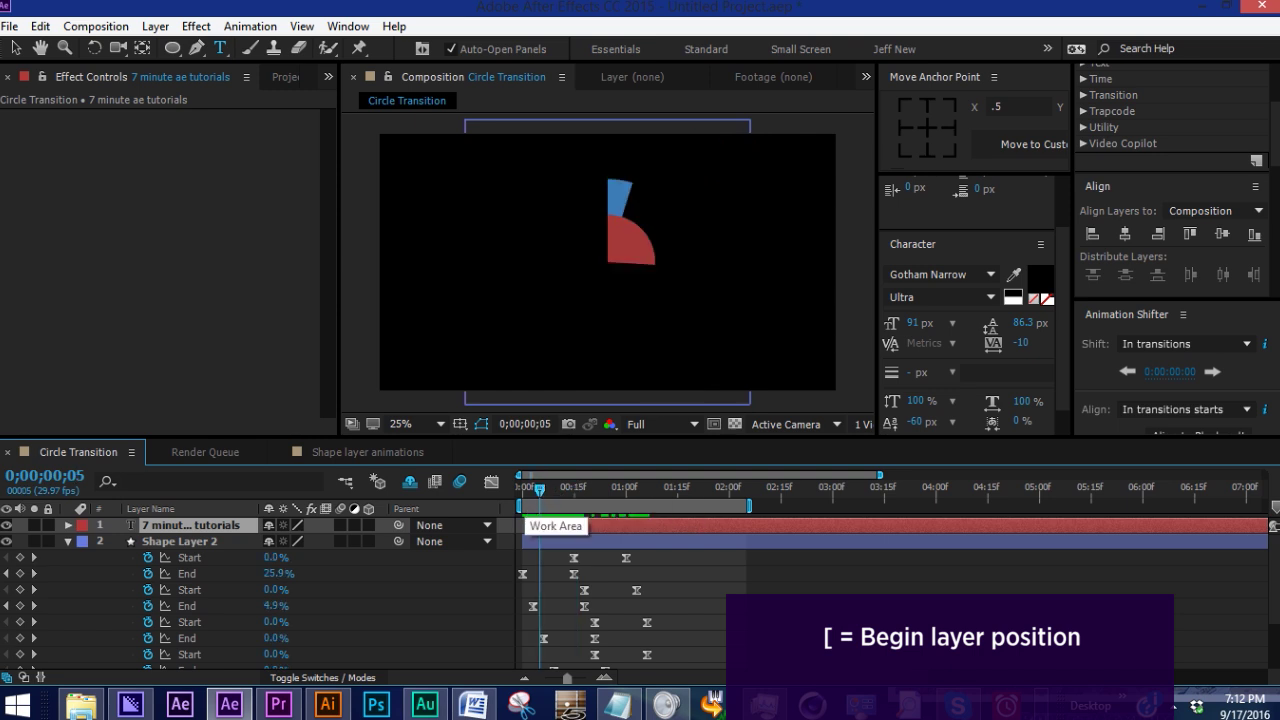
{"action": "left_click", "coordinate": [626, 488]}
Step: Animate the title layer's Position from 960, 1167 at 0;00;01;00 to the composition centre about 15 frames after it
{"action": "key", "text": "p"}
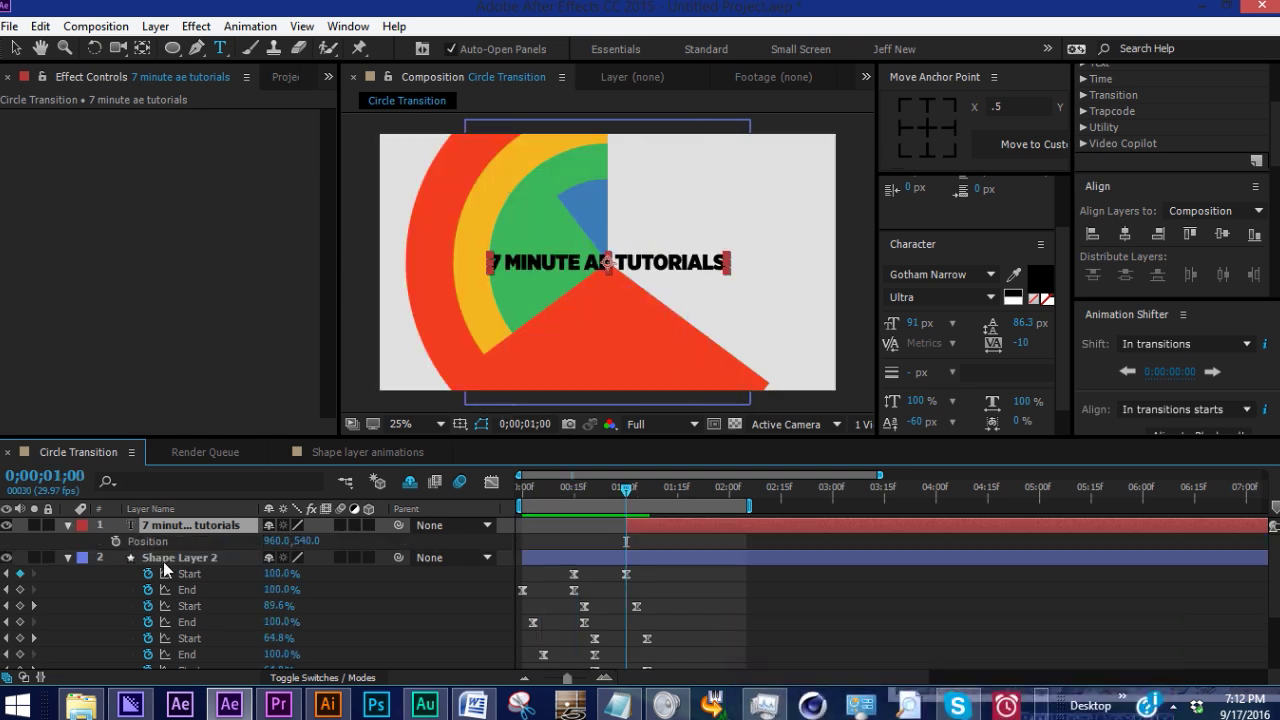
{"action": "left_click", "coordinate": [116, 541]}
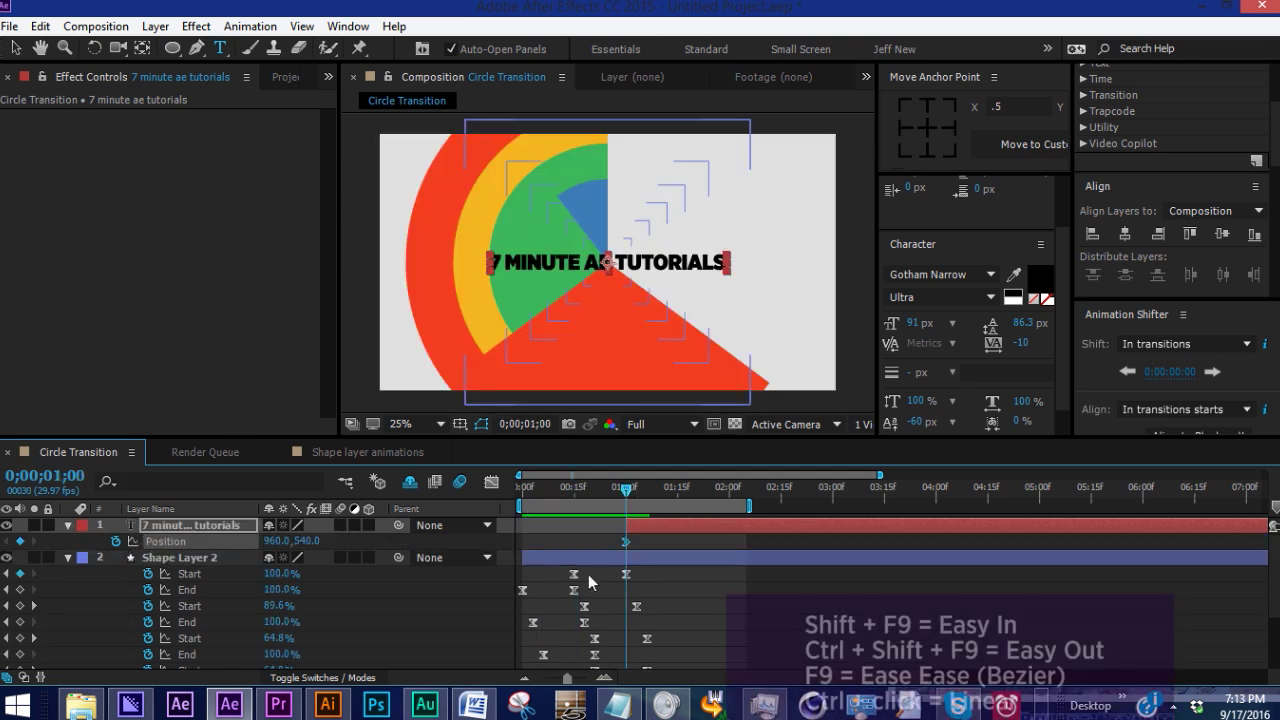
{"action": "left_click_drag", "start_coordinate": [626, 542], "coordinate": [680, 542]}
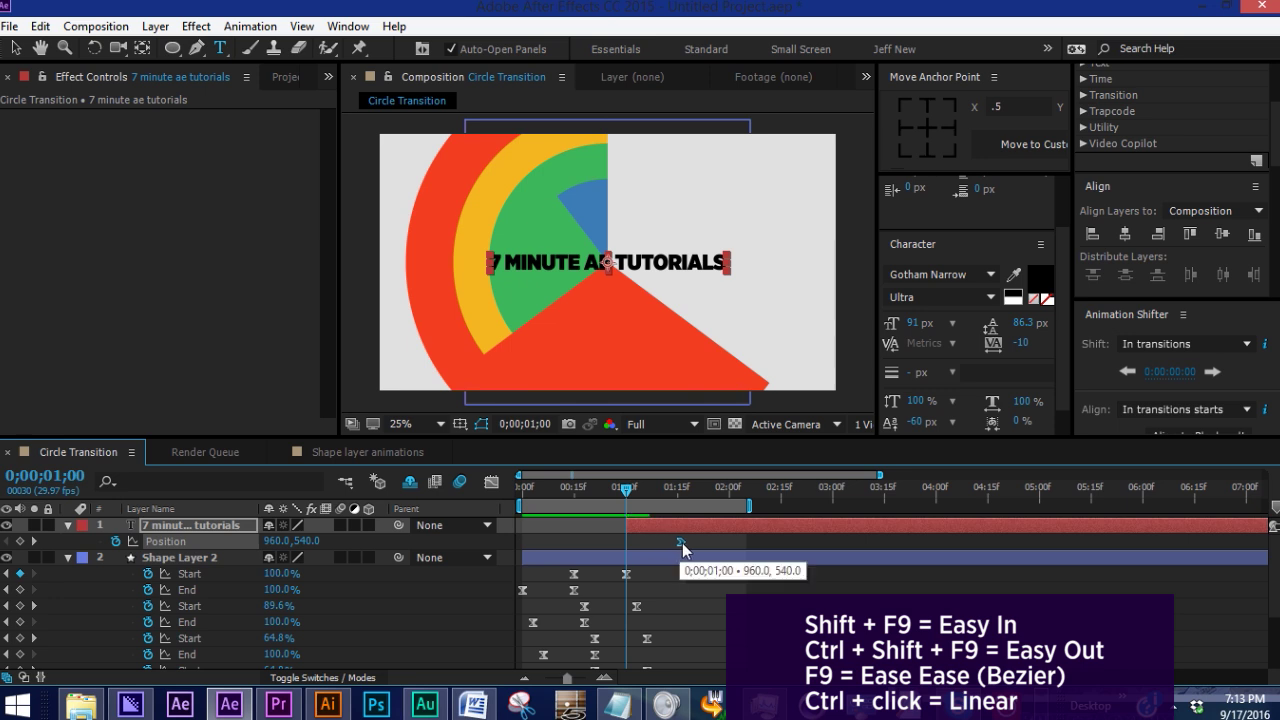
{"action": "left_click_drag", "start_coordinate": [308, 541], "coordinate": [841, 537]}
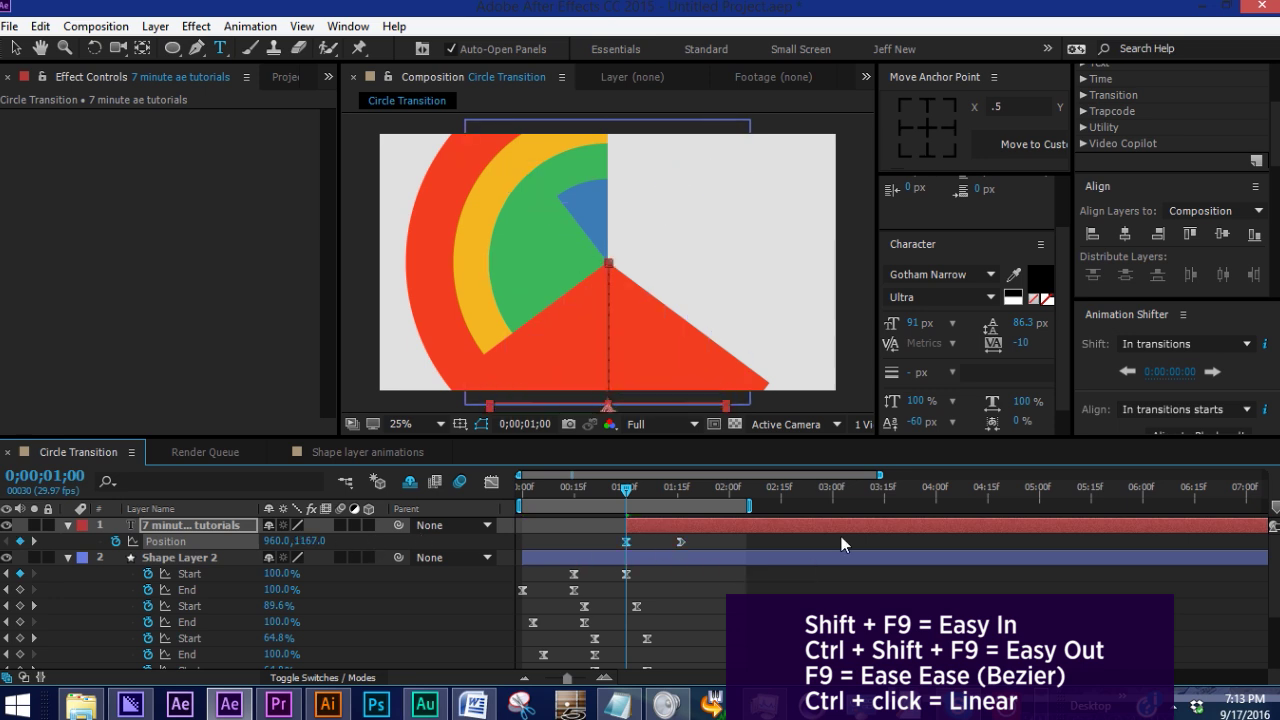
Step: Lengthen the ease into the title's final Position keyframe in the speed graph and preview the motion
{"action": "left_click", "coordinate": [491, 483]}
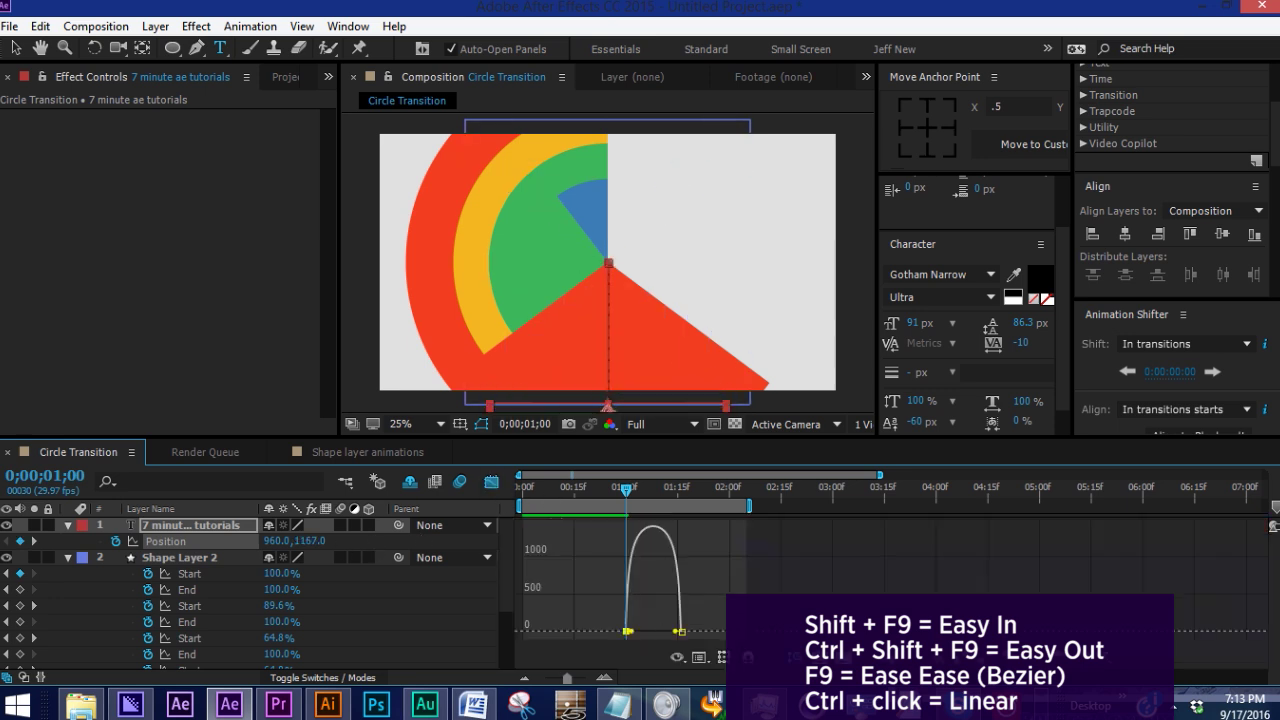
{"action": "left_click_drag", "start_coordinate": [676, 631], "coordinate": [632, 634]}
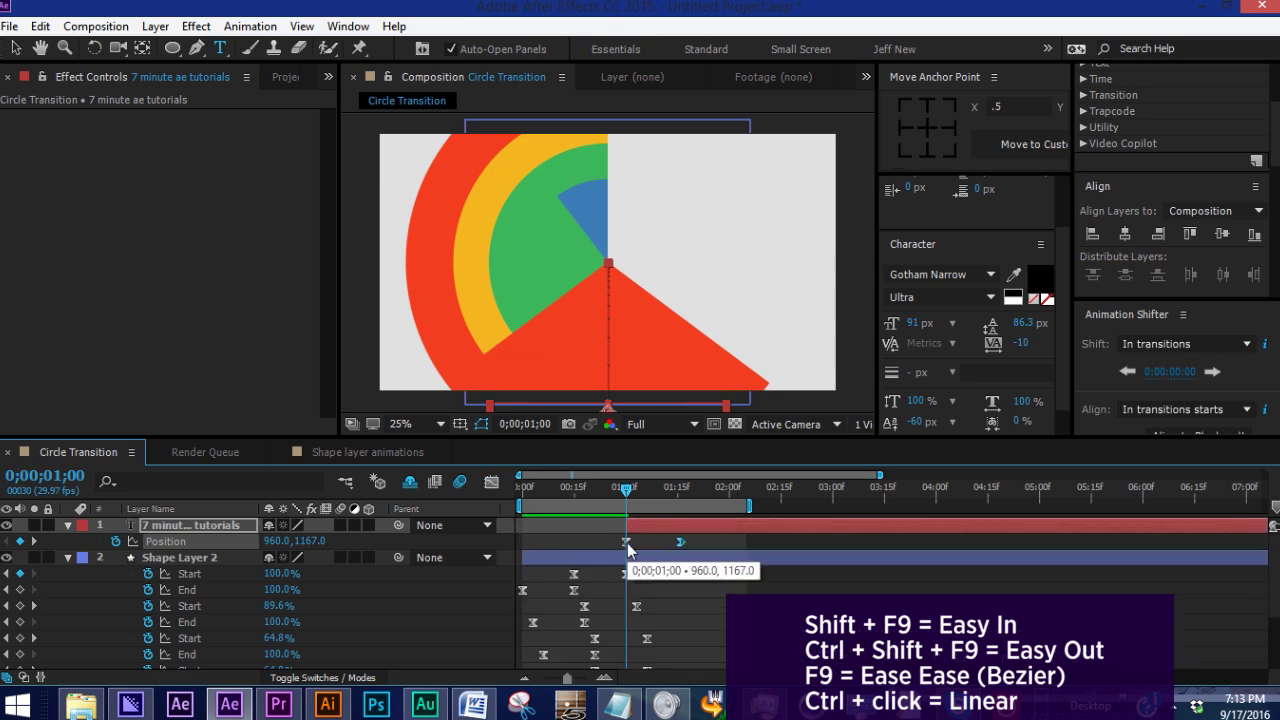
{"action": "key", "text": "space"}
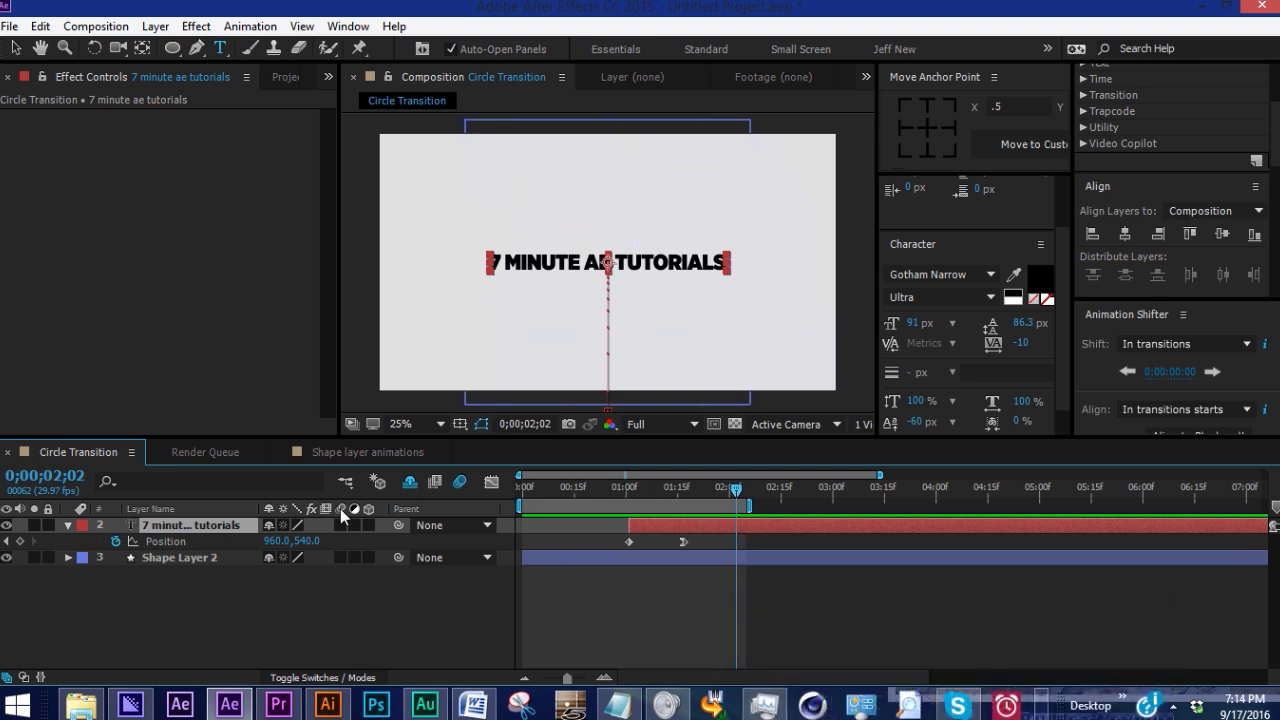
Step: Enable motion blur on the title layer and Shape Layer 2, and preview the transition
{"action": "left_click", "coordinate": [340, 557]}
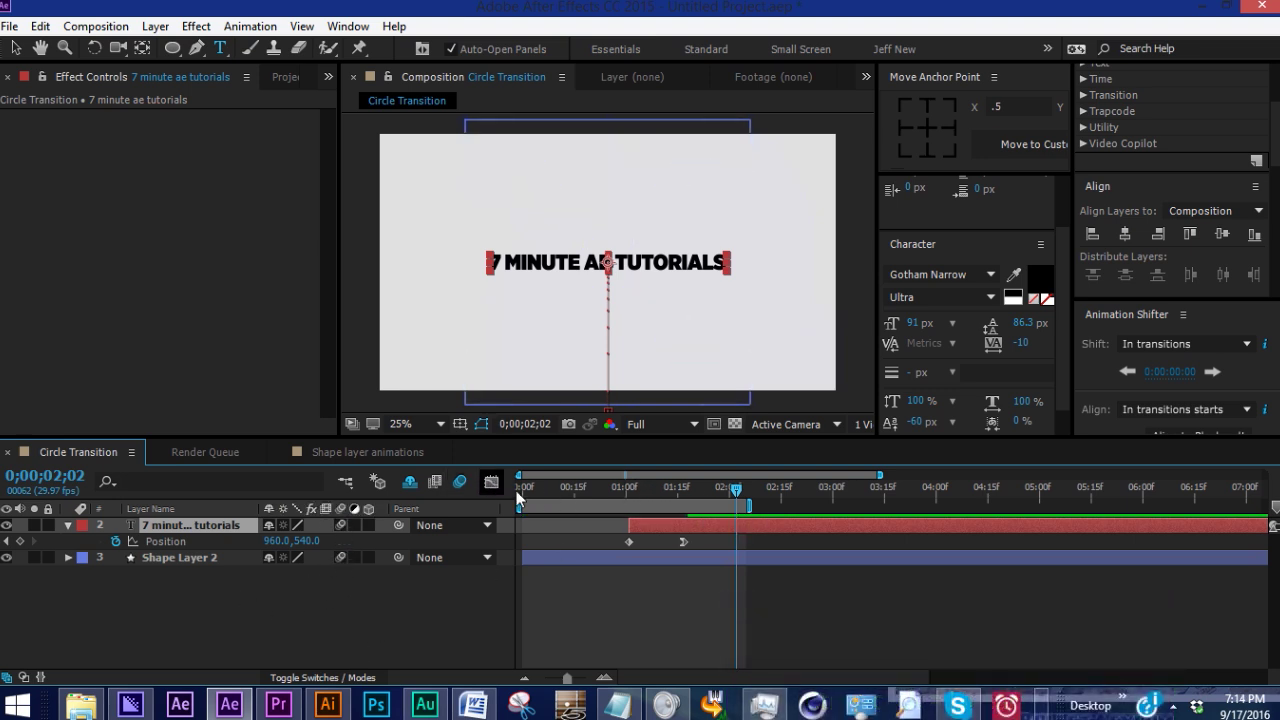
{"action": "key", "text": "space"}
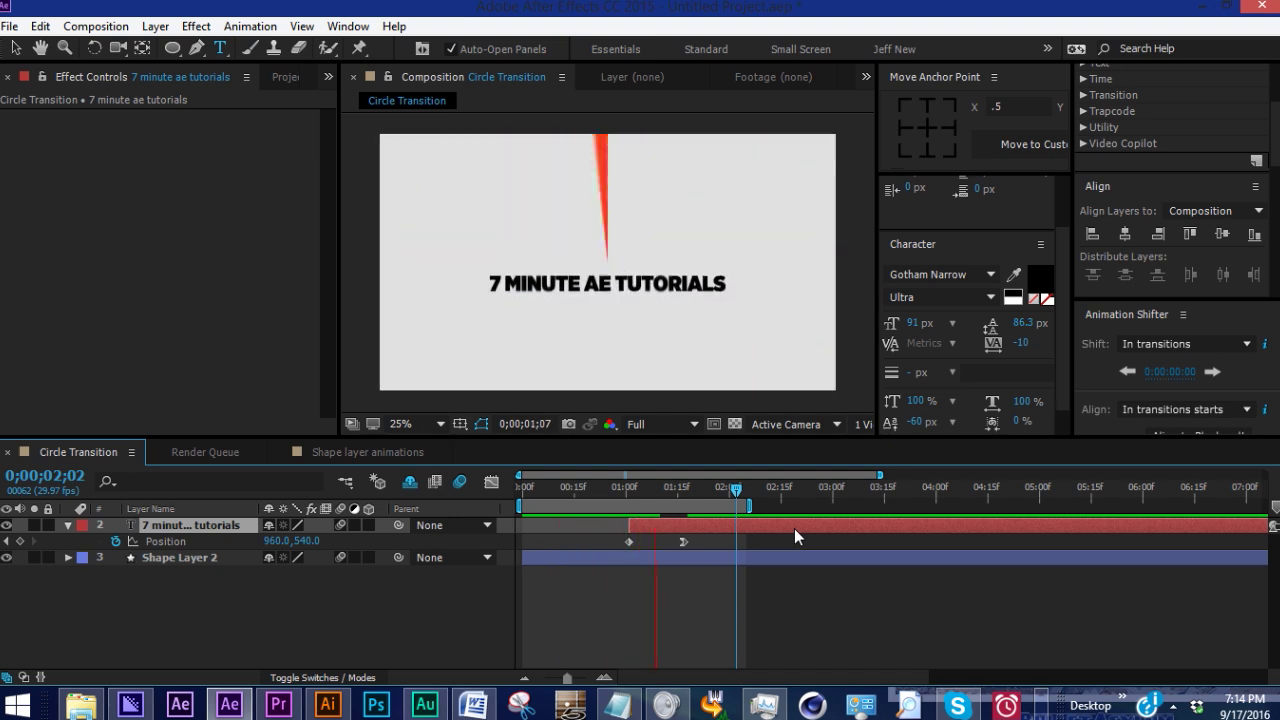
{"action": "left_click_drag", "start_coordinate": [547, 490], "coordinate": [700, 481]}
Step: Set a 0% Start keyframe at 0;00;01;00 in the Trim Paths of Shape Layer 2's Color 1 group
{"action": "left_click", "coordinate": [590, 557]}
{"action": "key", "text": "u"}
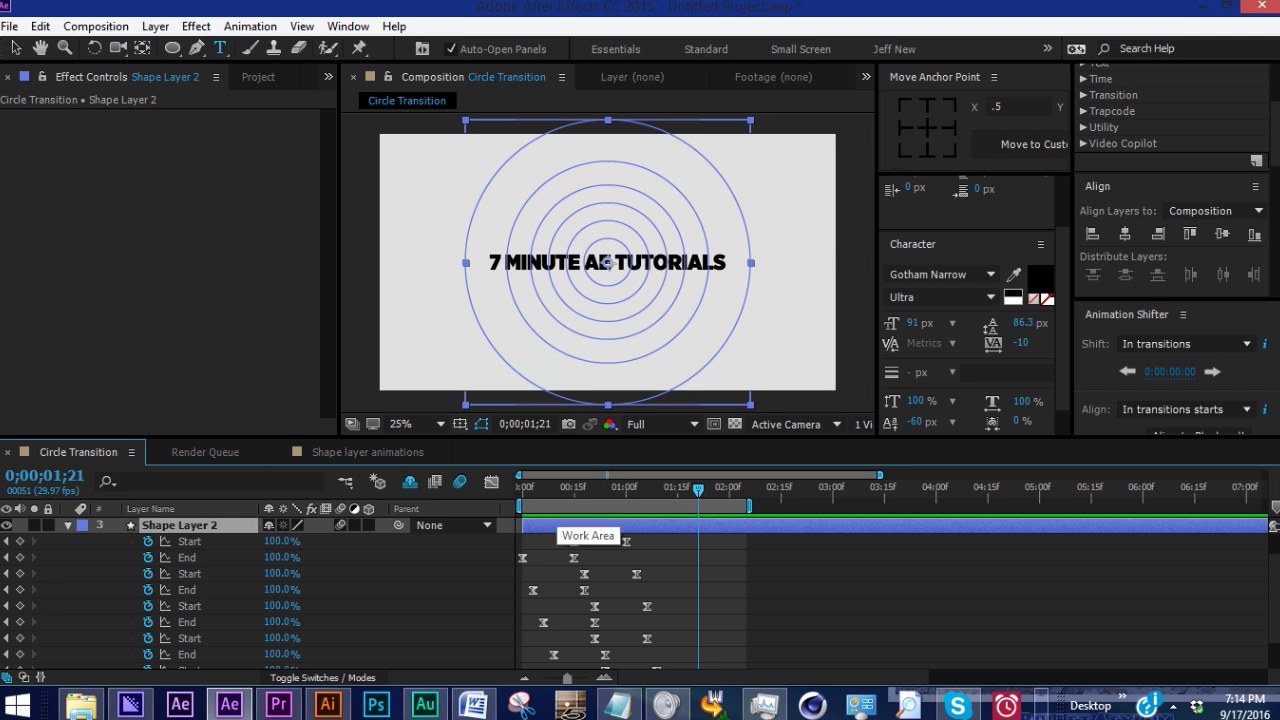
{"action": "scroll", "coordinate": [166, 530], "scroll_direction": "up", "scroll_amount": 1}
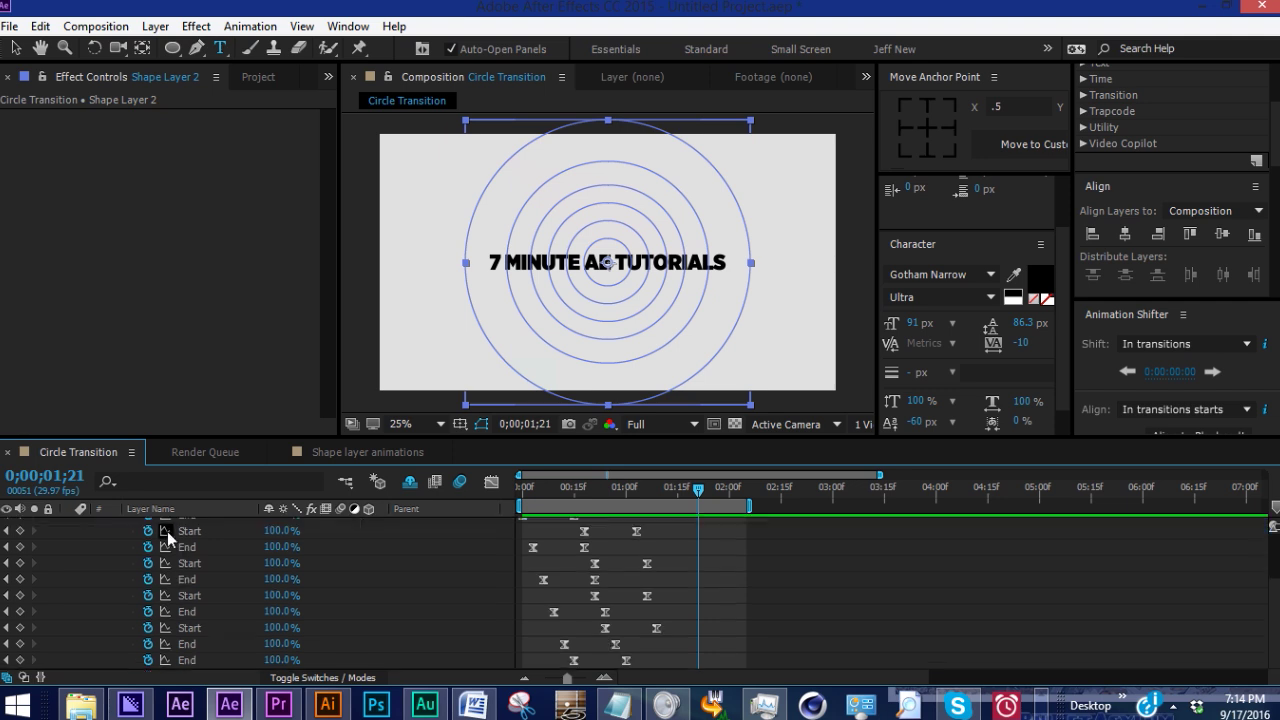
{"action": "double_click", "coordinate": [67, 558]}
{"action": "scroll", "coordinate": [638, 568], "scroll_direction": "down", "scroll_amount": 10}
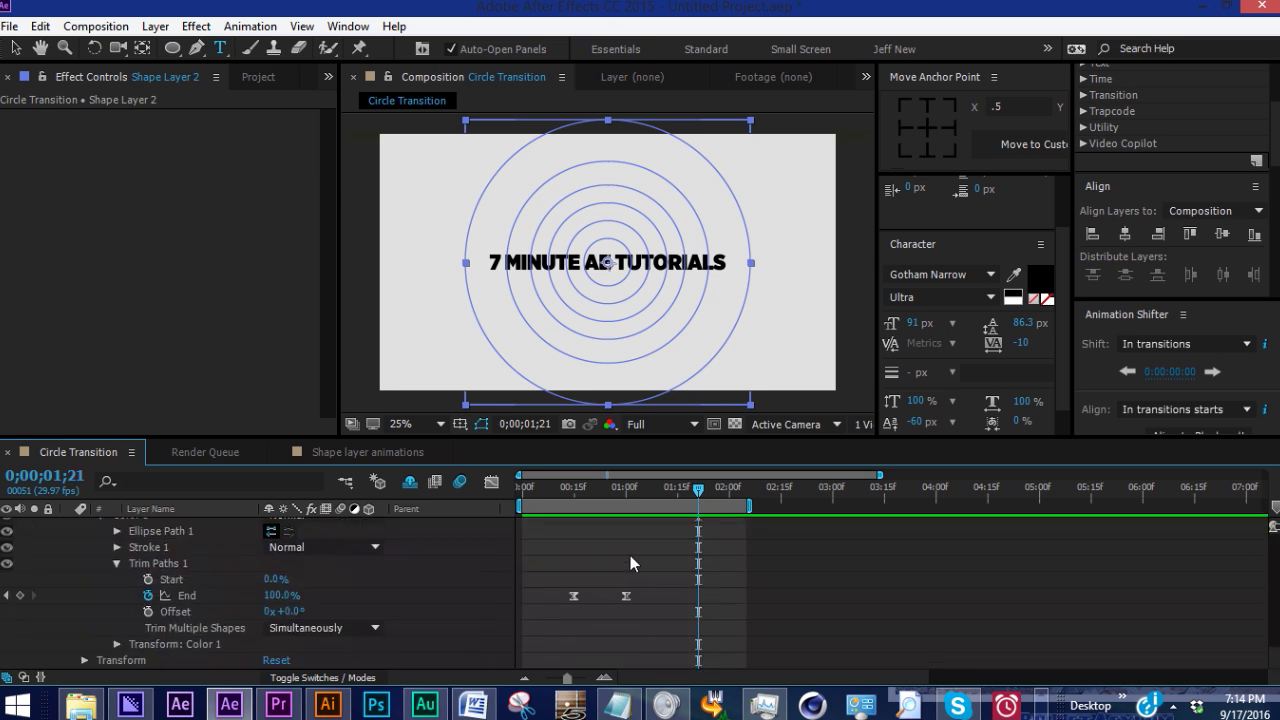
{"action": "left_click", "coordinate": [624, 494]}
{"action": "left_click", "coordinate": [148, 579]}
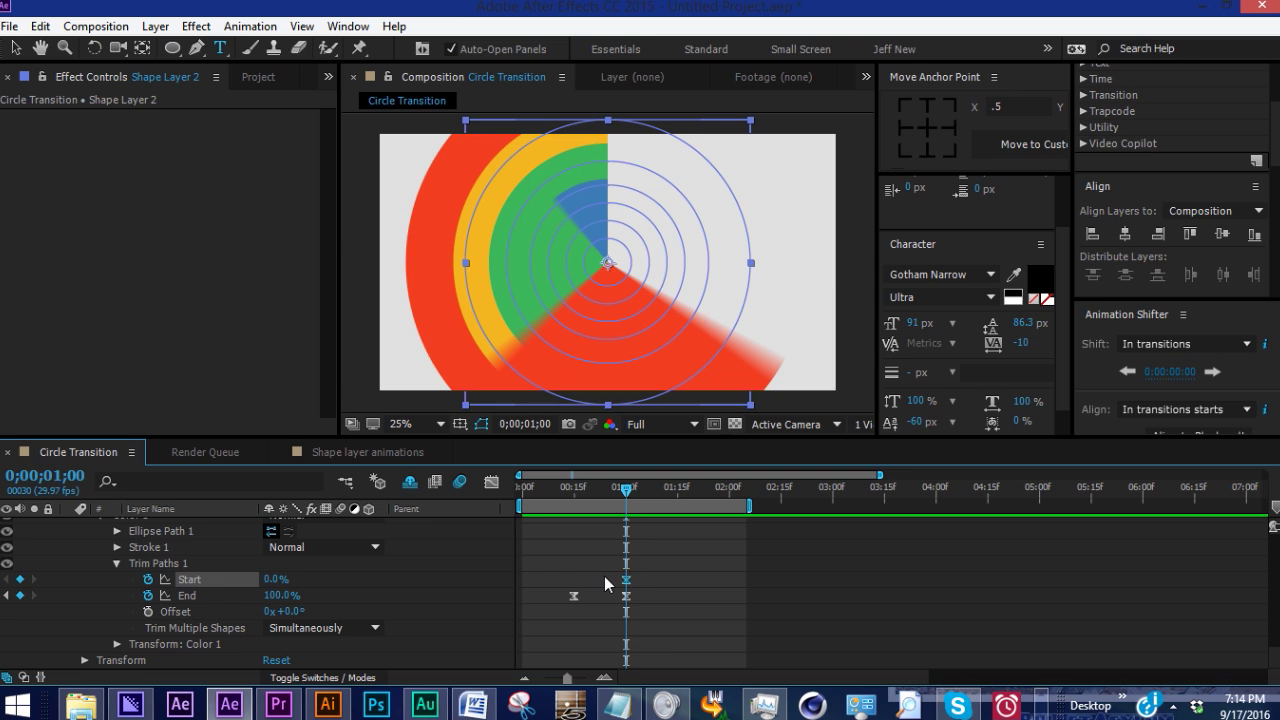
Step: Raise Color 1's Trim Paths Start to 100% at 0;00;01;15 and preview the wipe-off without the title
{"action": "left_click_drag", "start_coordinate": [626, 492], "coordinate": [676, 505]}
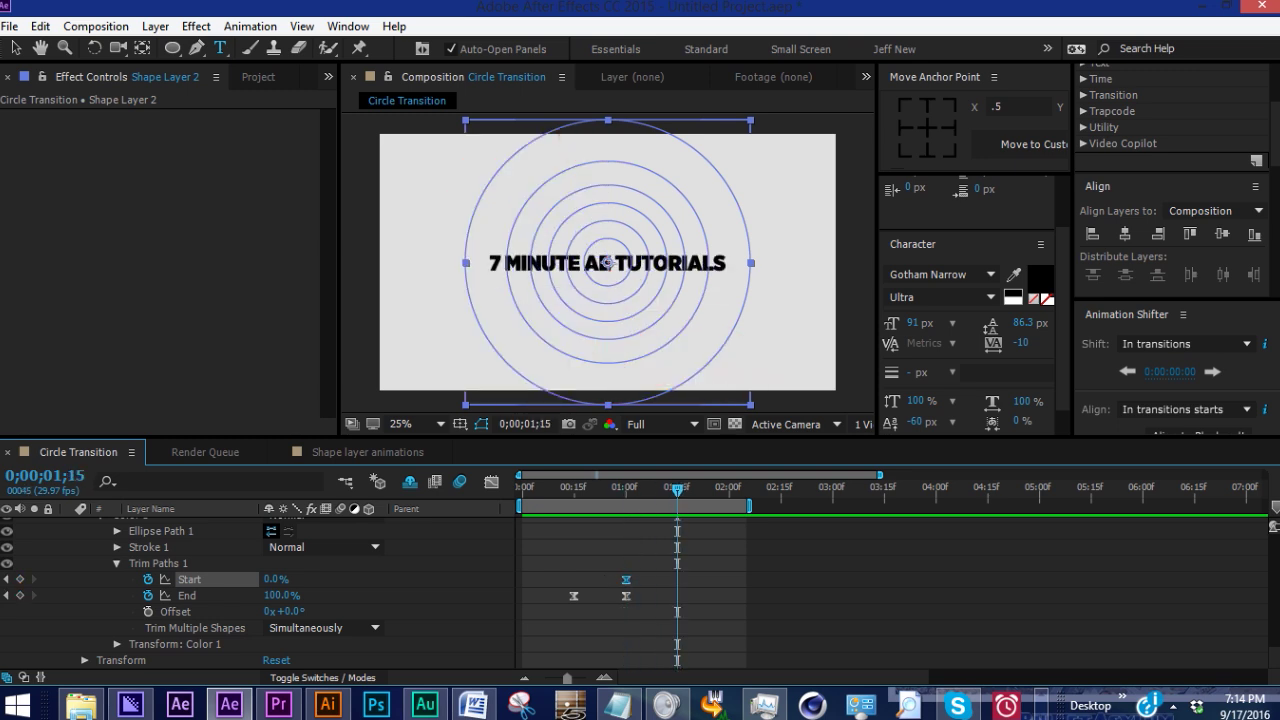
{"action": "left_click_drag", "start_coordinate": [275, 580], "coordinate": [380, 580]}
{"action": "scroll", "coordinate": [137, 552], "scroll_direction": "up", "scroll_amount": 5}
{"action": "key", "text": "space"}
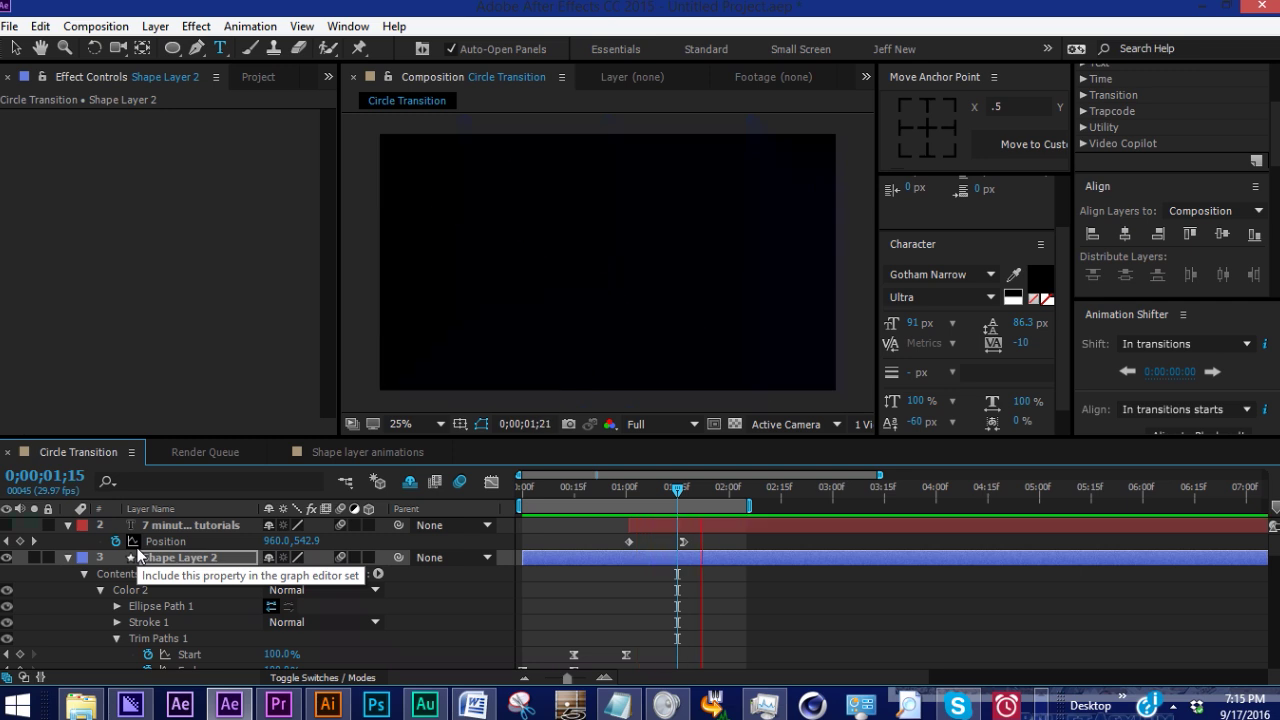
{"action": "left_click", "coordinate": [592, 490]}
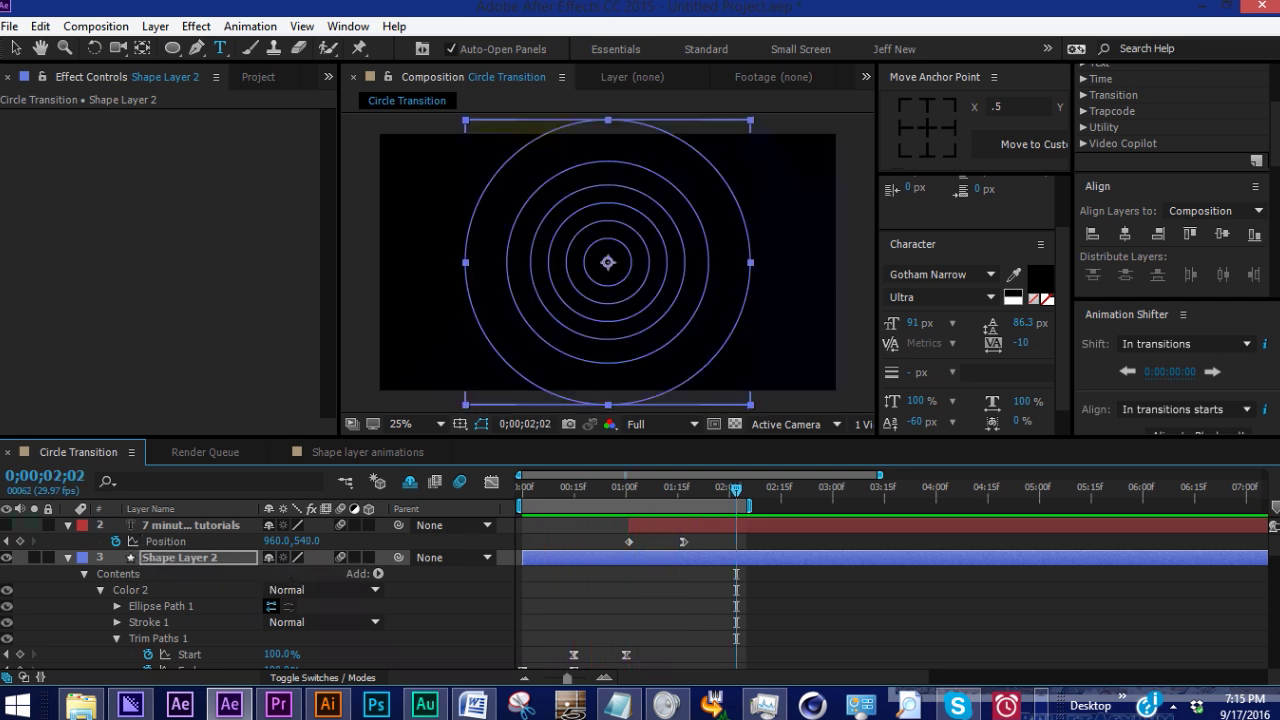
{"action": "left_click_drag", "start_coordinate": [592, 490], "coordinate": [575, 495]}
Step: Save all six colour groups of Shape Layer 2 as an animation preset named Circle Transition2 in the Transitions user presets folder
{"action": "double_click", "coordinate": [152, 556]}
{"action": "left_click", "coordinate": [135, 566]}
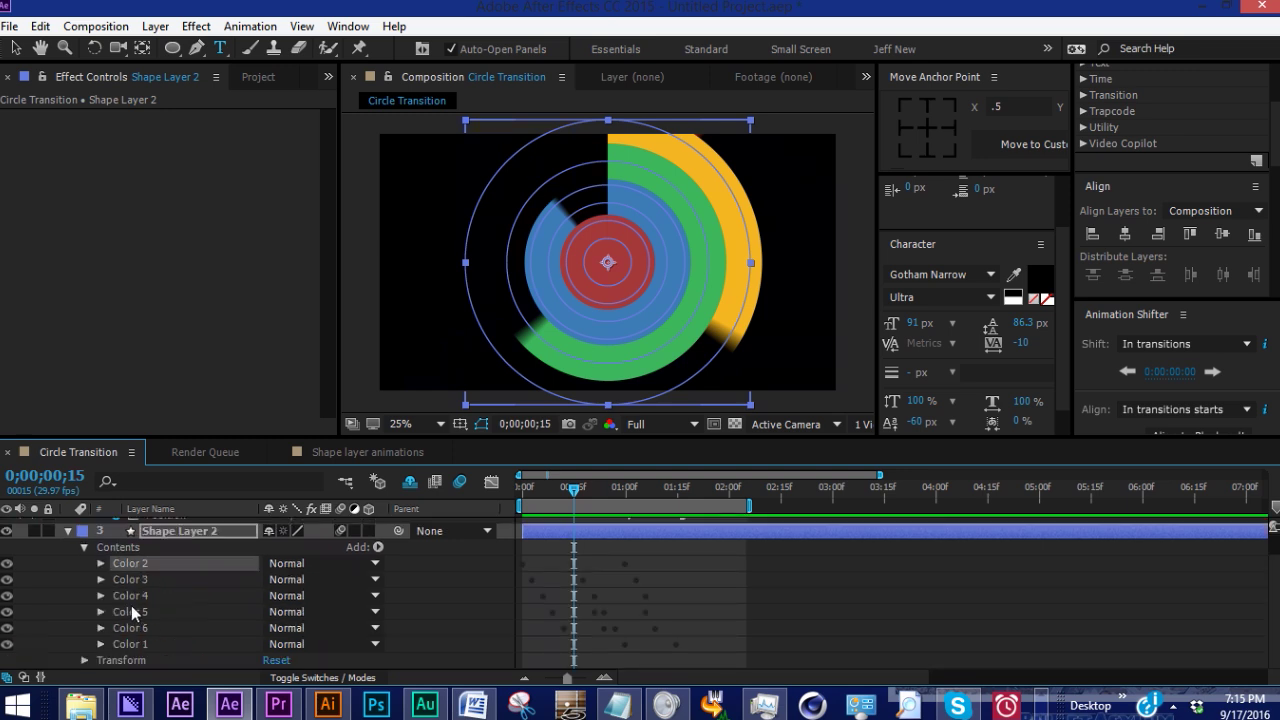
{"action": "left_click", "coordinate": [129, 644], "text": "shift"}
{"action": "left_click", "coordinate": [250, 26]}
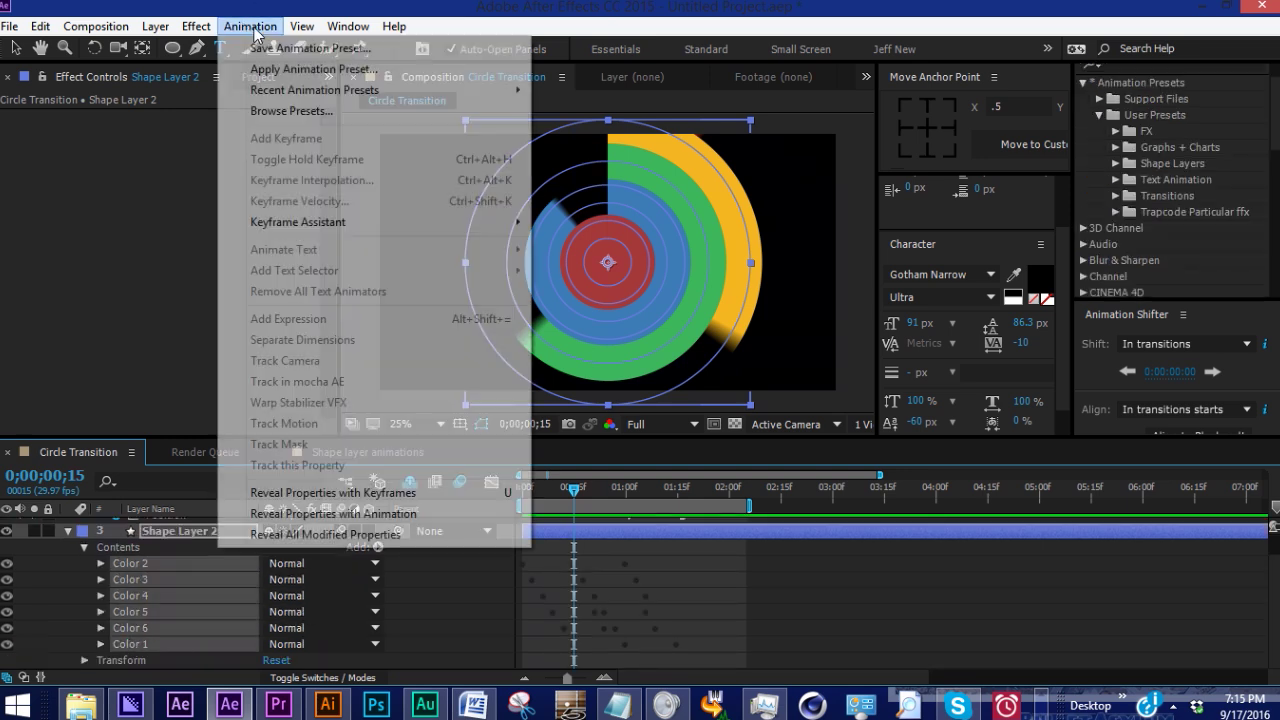
{"action": "left_click", "coordinate": [290, 49]}
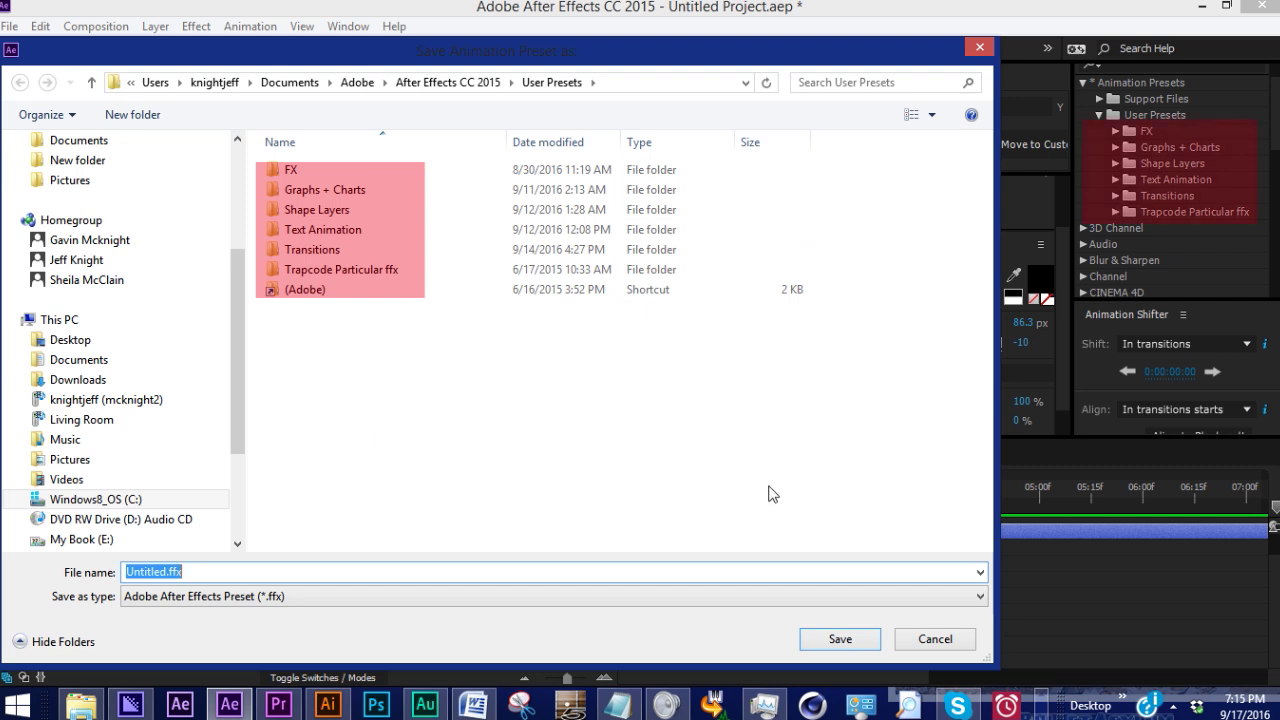
{"action": "double_click", "coordinate": [312, 249]}
{"action": "left_click", "coordinate": [200, 570]}
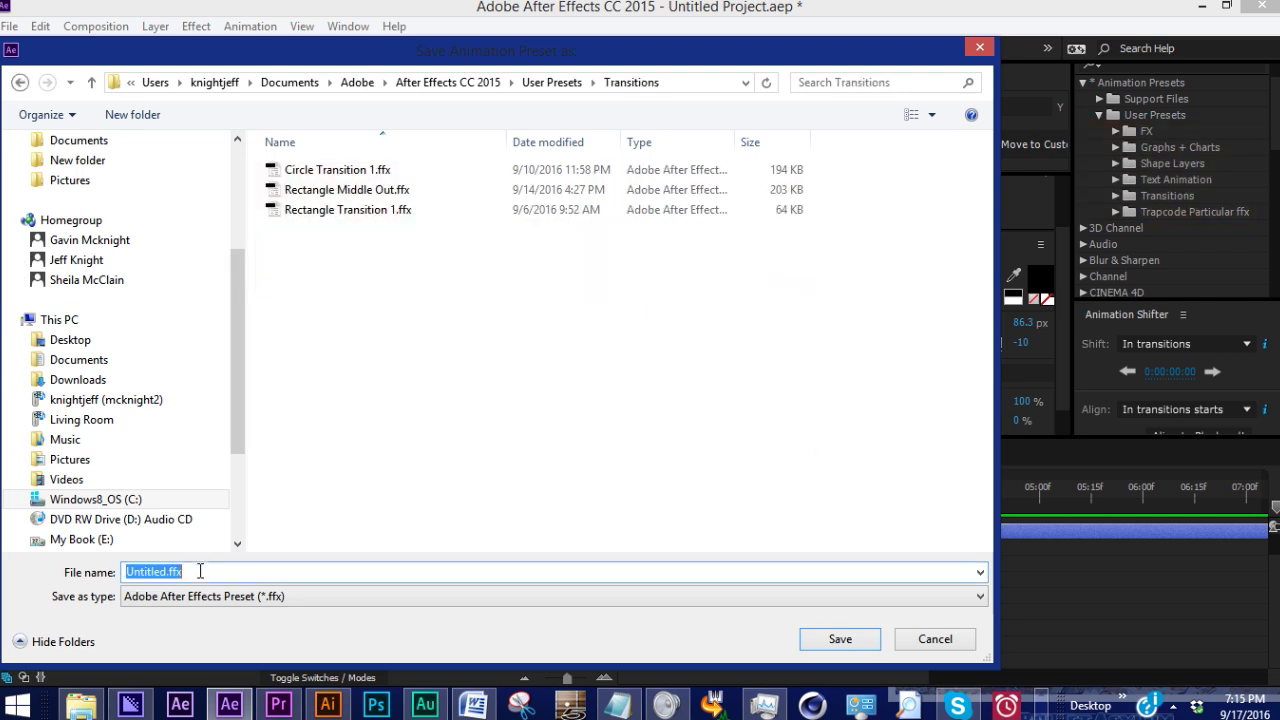
{"action": "type", "text": "Cirl"}
{"action": "key", "text": "BackSpace"}
{"action": "type", "text": "cle Transit"}
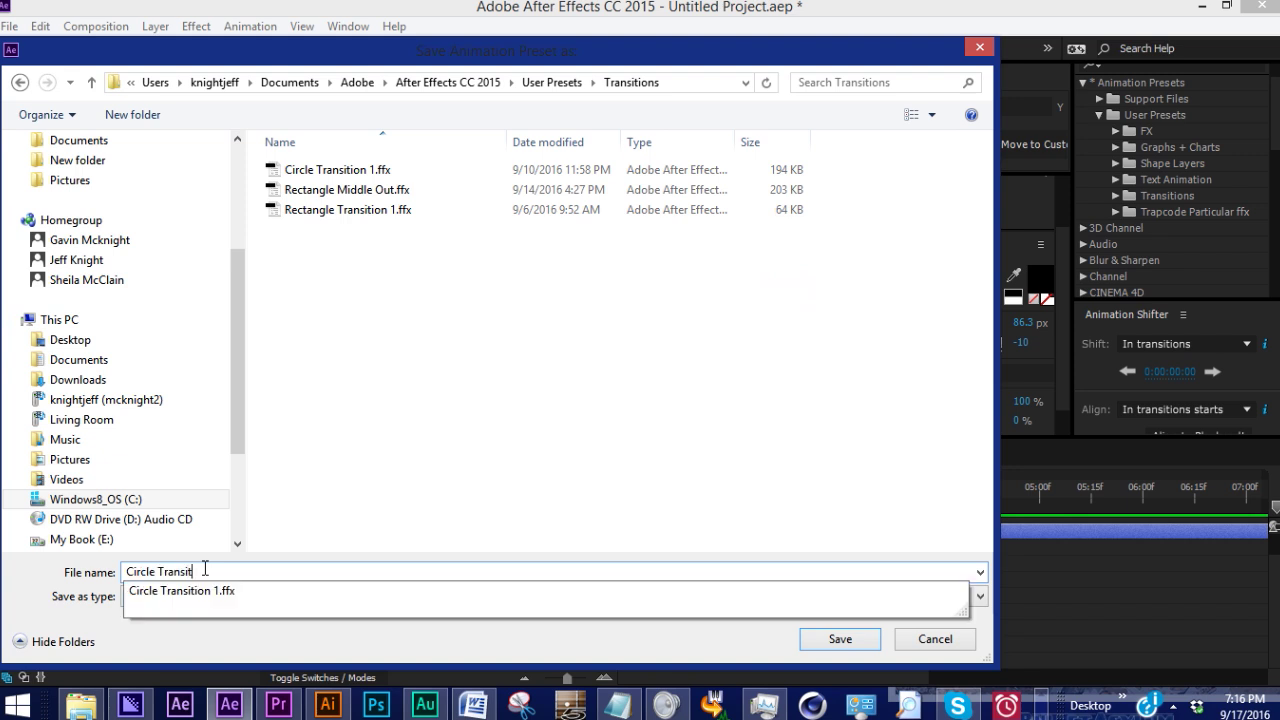
{"action": "type", "text": "ion 2"}
{"action": "left_click", "coordinate": [832, 640]}
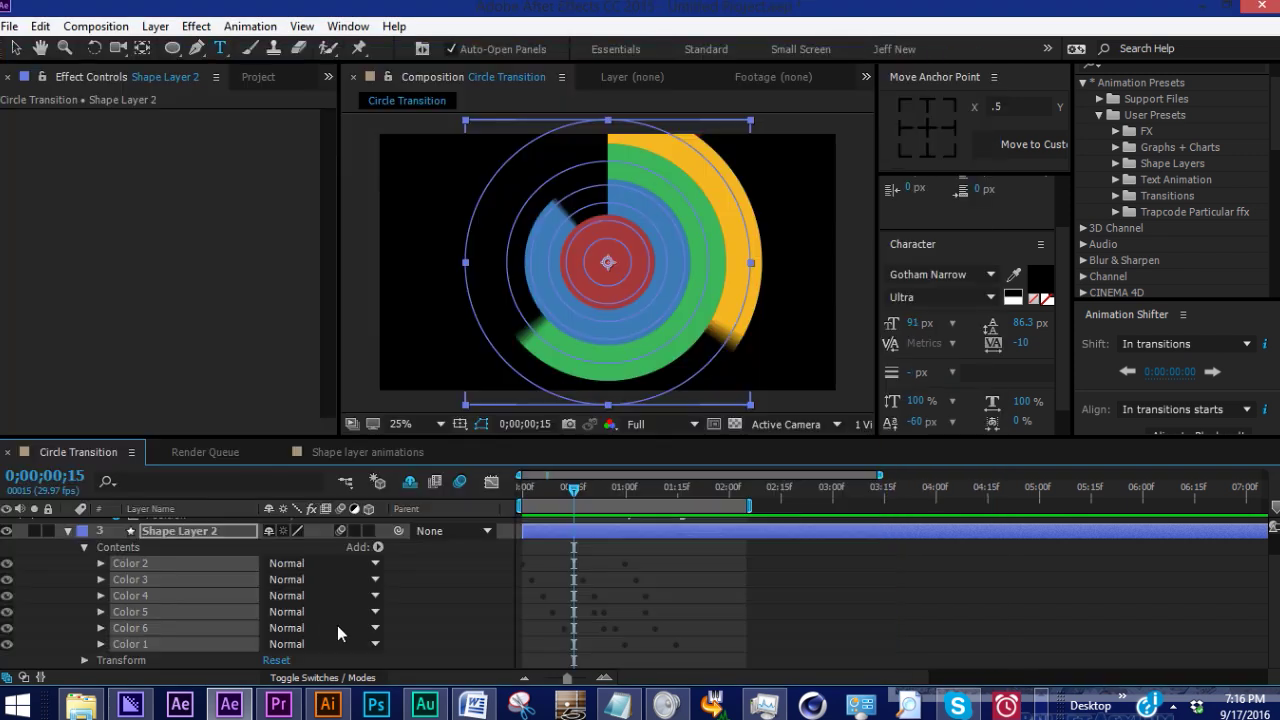
Step: Delete the contents of Shape Layer 2 and locate the Circle Transition2 preset among the Transitions user presets
{"action": "left_click", "coordinate": [122, 548]}
{"action": "key", "text": "Delete"}
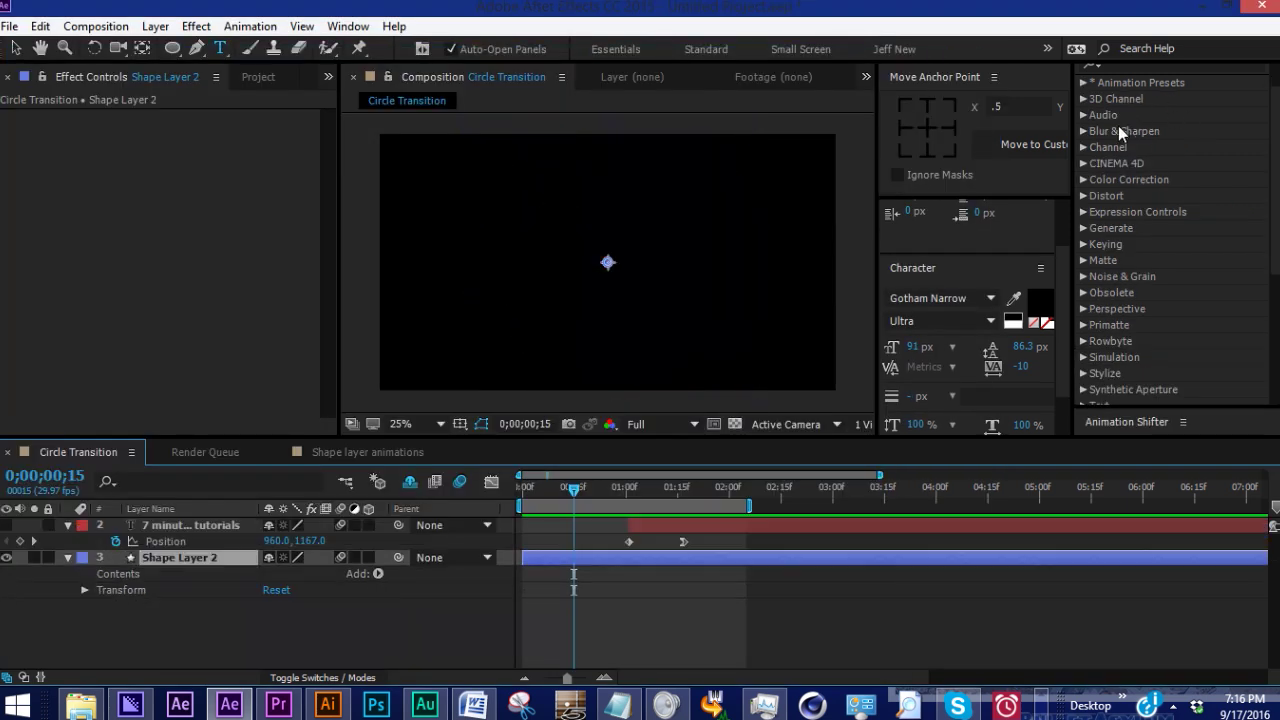
{"action": "left_click", "coordinate": [1083, 83]}
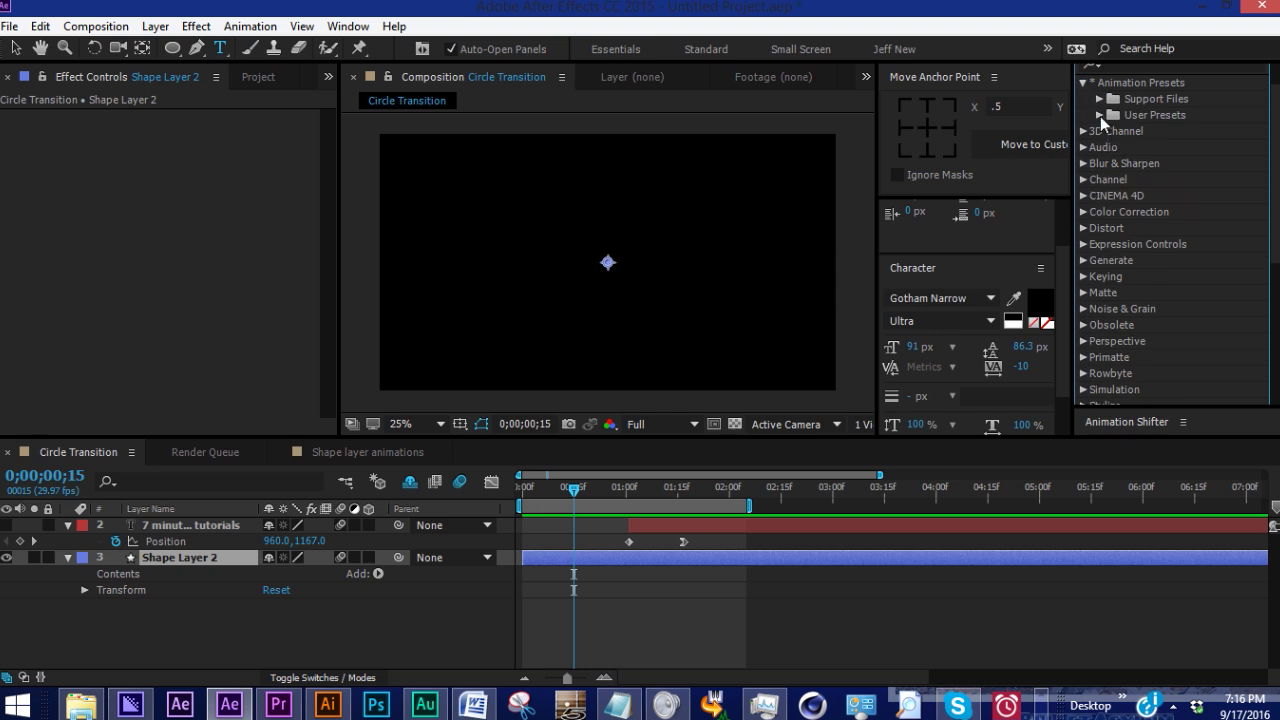
{"action": "left_click", "coordinate": [1100, 116]}
{"action": "left_click", "coordinate": [1116, 196]}
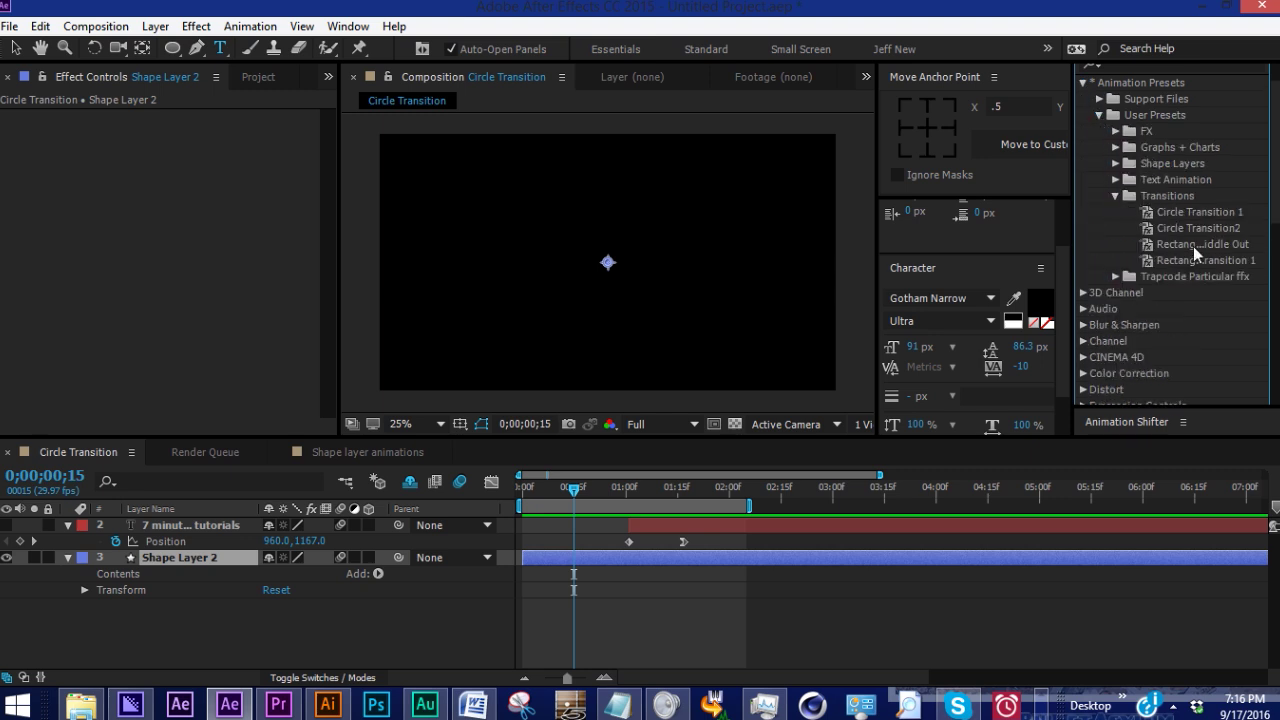
{"action": "left_click", "coordinate": [1183, 230]}
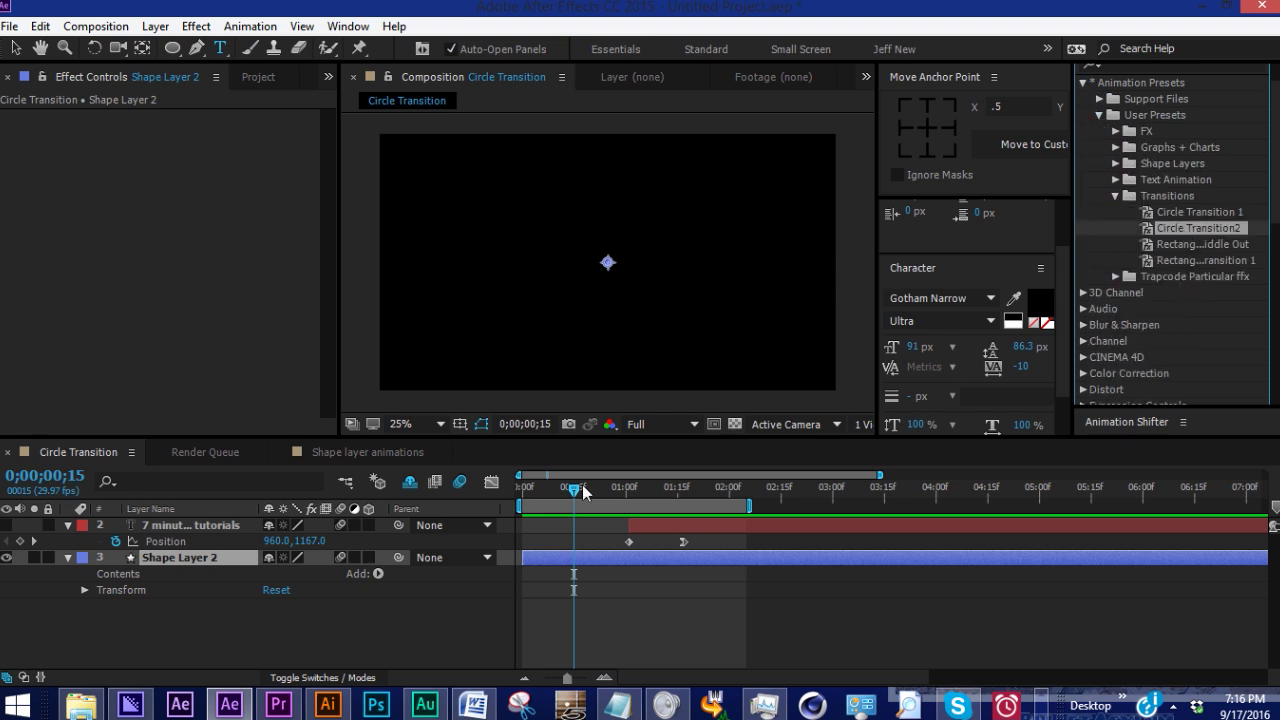
Step: Delete the title text layer and return to frame 0
{"action": "left_click", "coordinate": [170, 526]}
{"action": "key", "text": "Delete"}
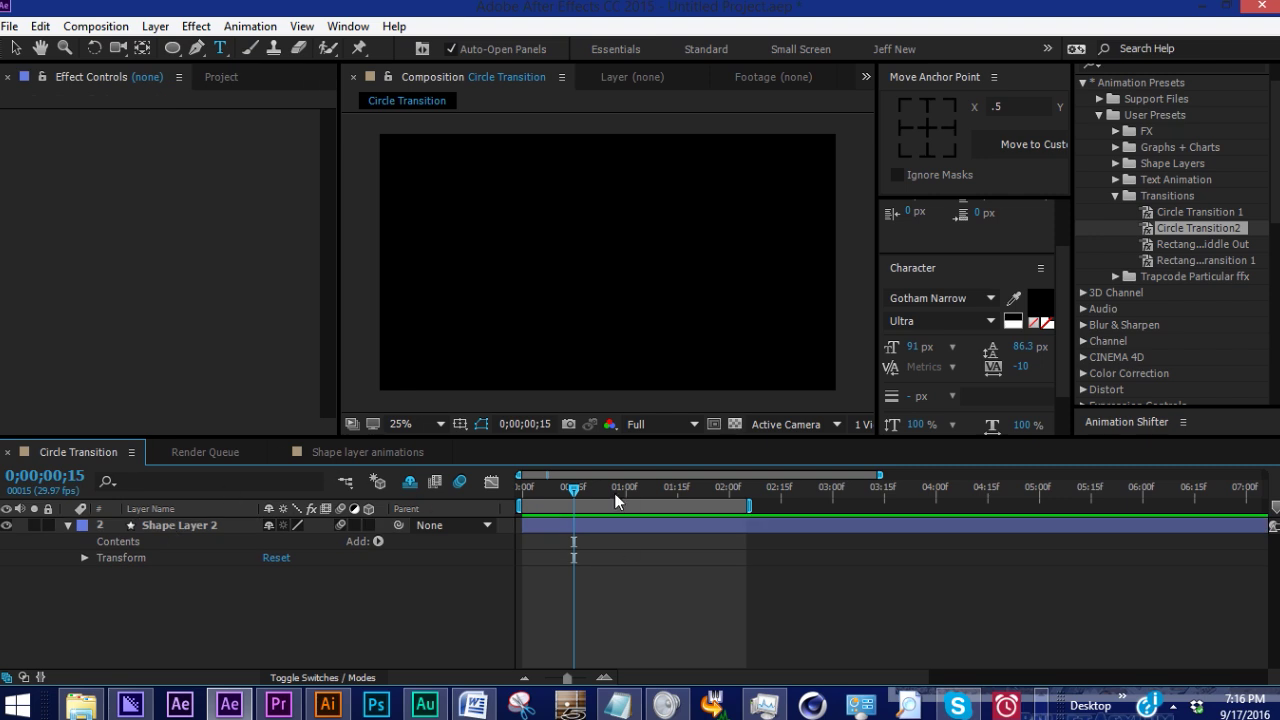
{"action": "left_click_drag", "start_coordinate": [573, 488], "coordinate": [522, 503]}
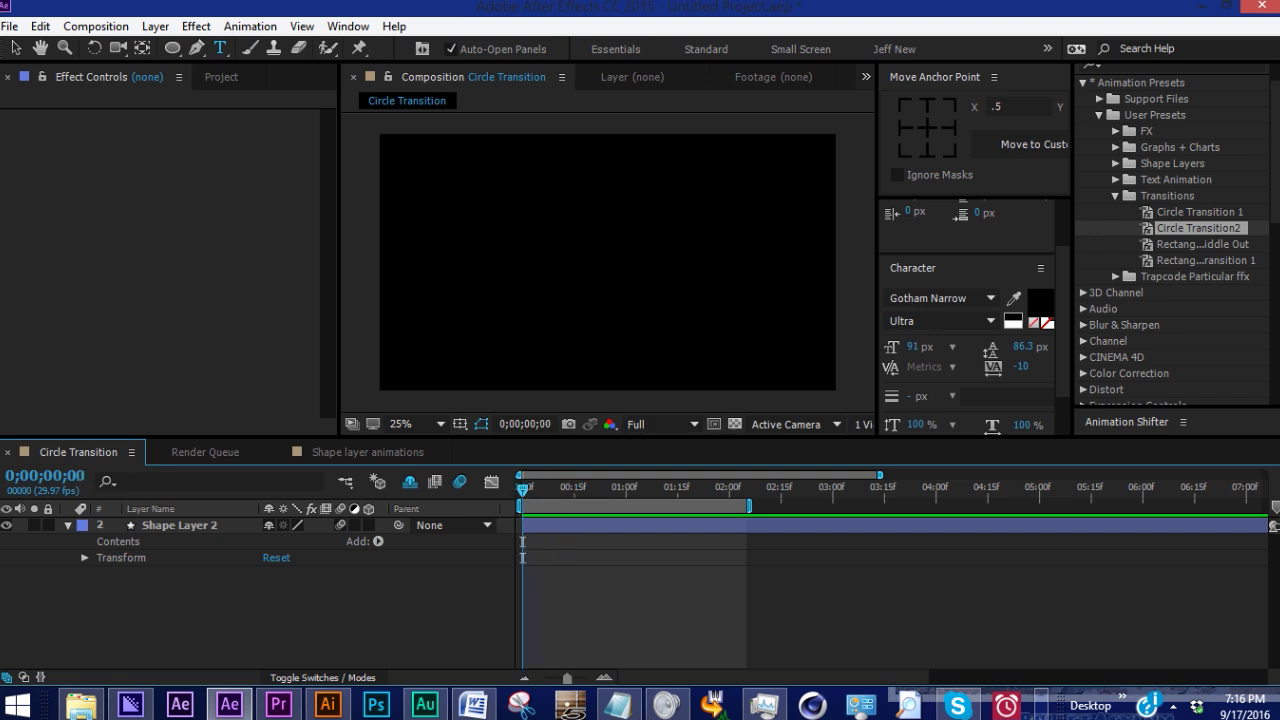
Step: Apply the Circle Transition2 preset to Shape Layer 2, reveal its keyframes and preview the transition
{"action": "left_click_drag", "start_coordinate": [1198, 228], "coordinate": [542, 522]}
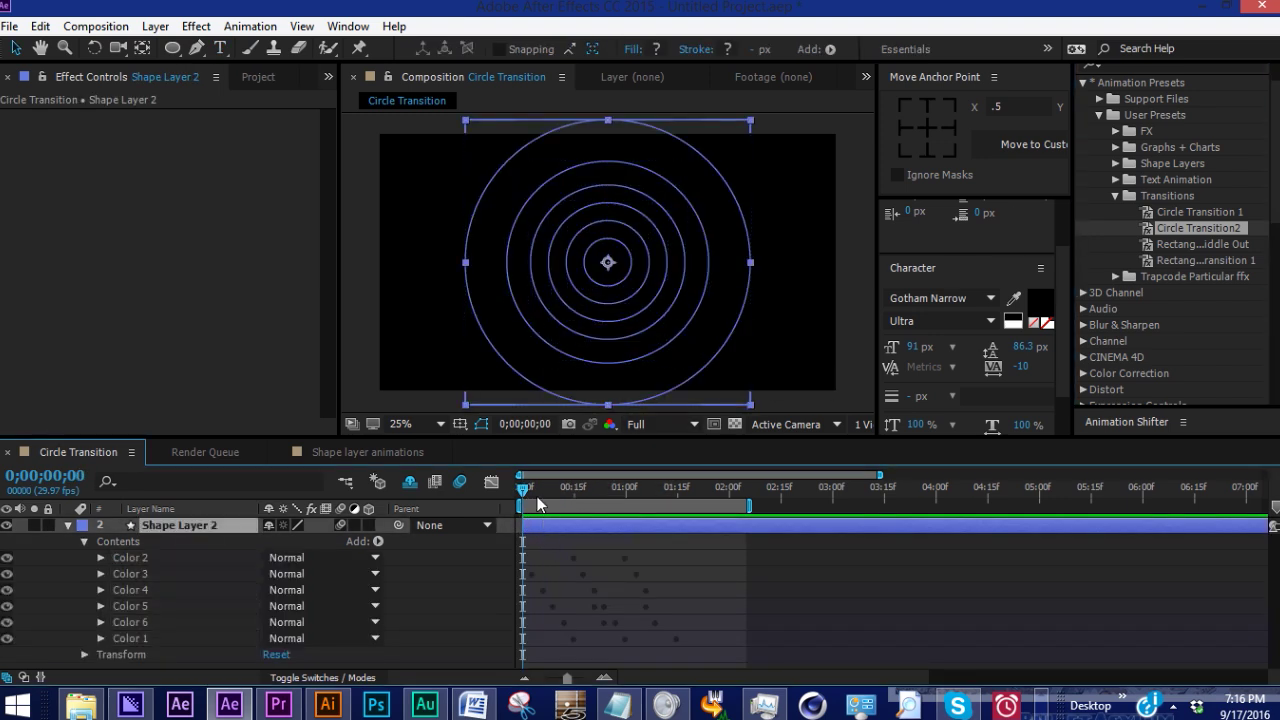
{"action": "key", "text": "u"}
{"action": "key", "text": "space"}
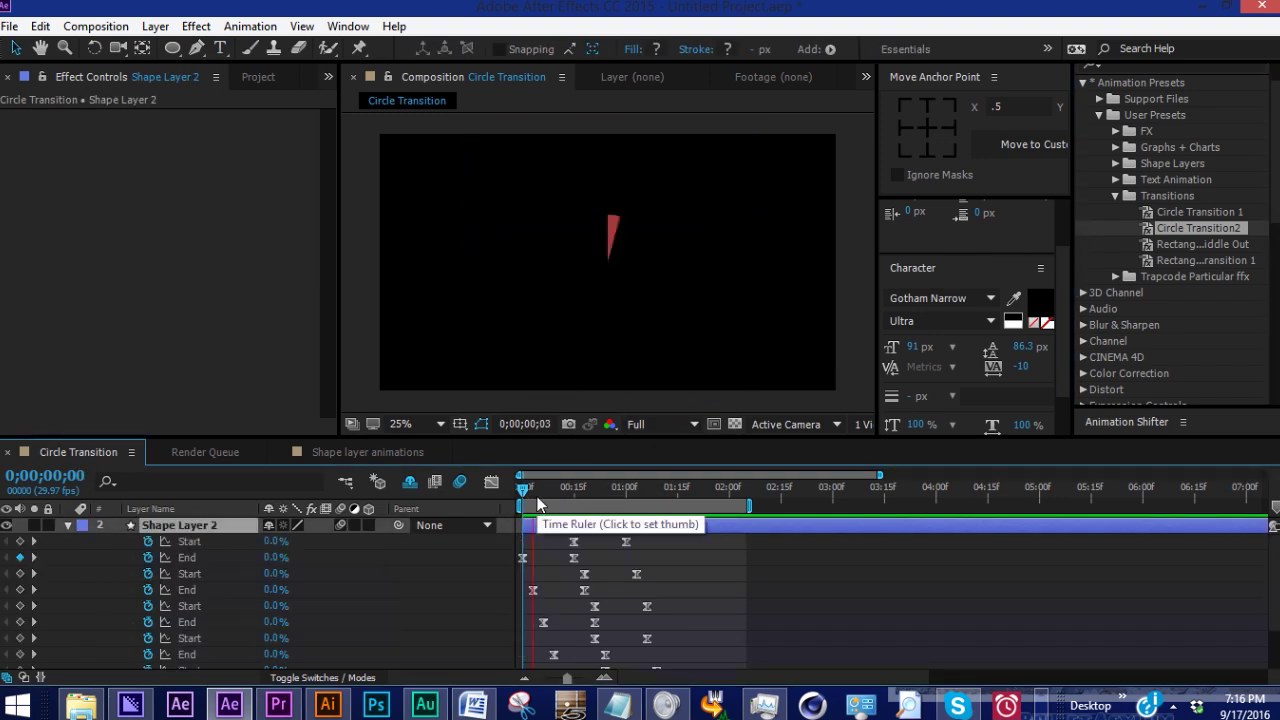